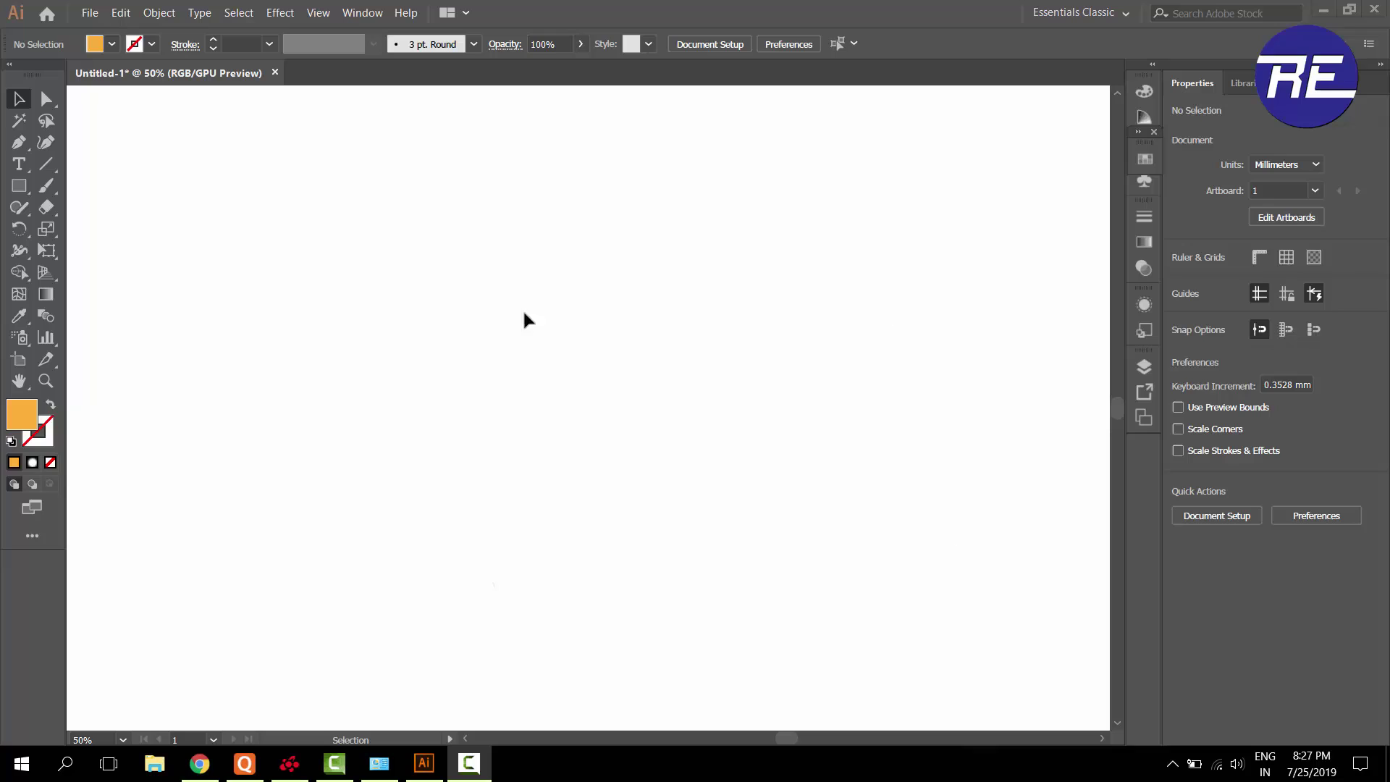
Draw an 8-sided polygon and scale it up to about 213 mm across
click(19, 190)
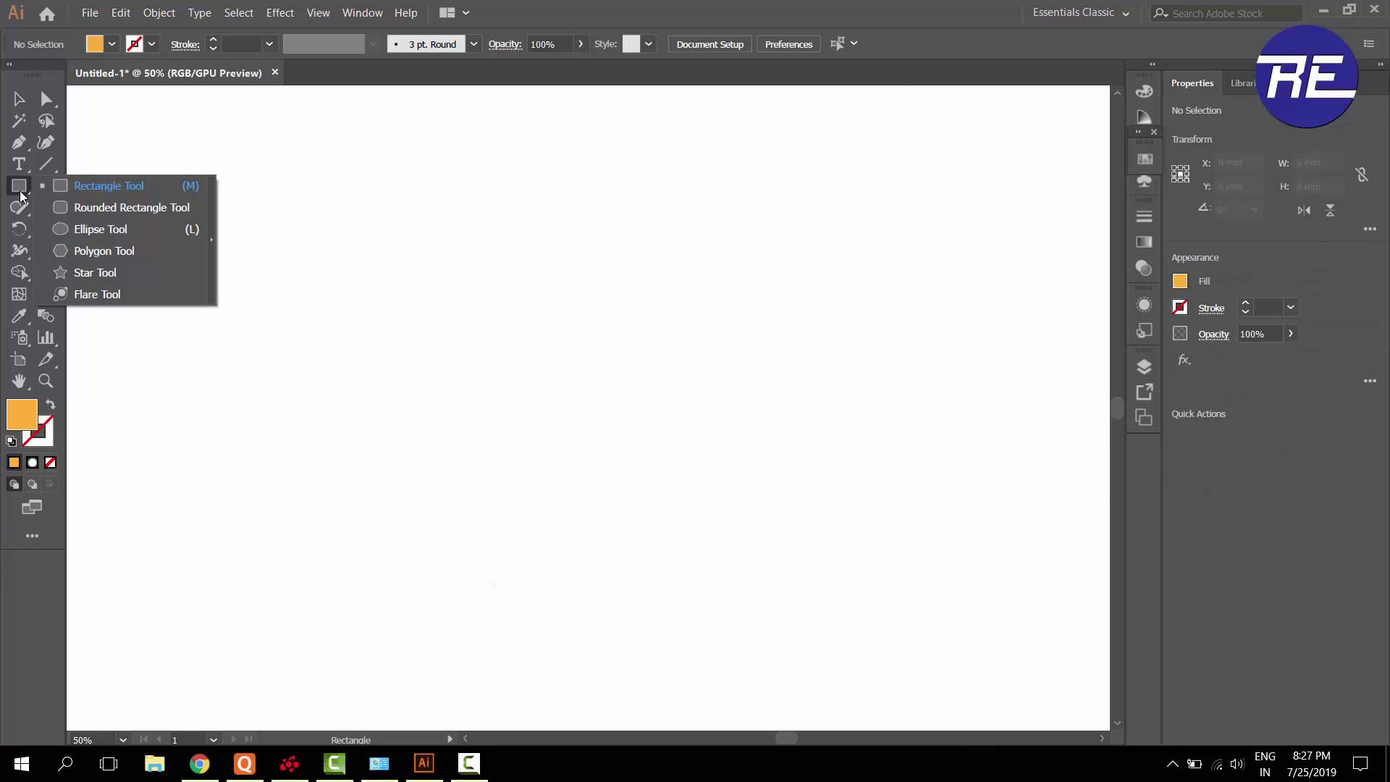
click(58, 251)
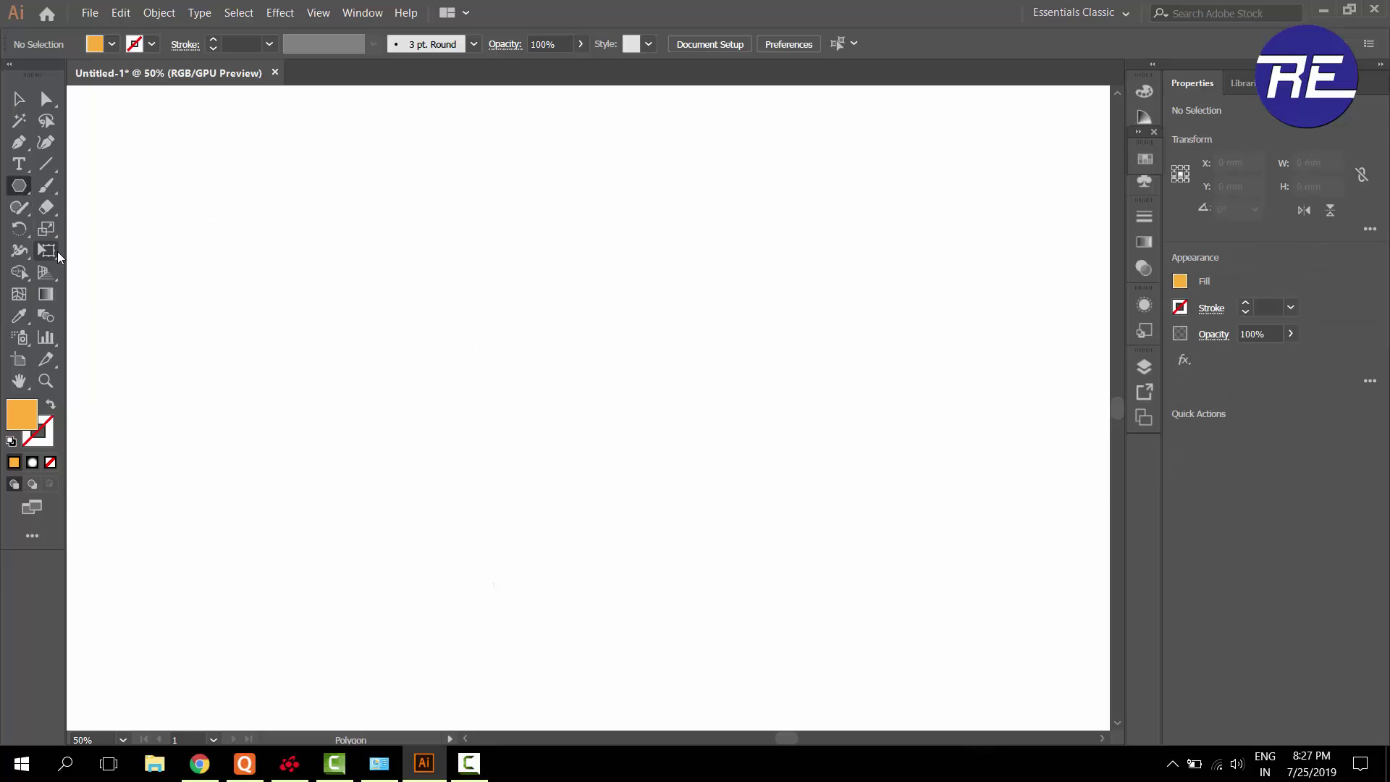
click(575, 377)
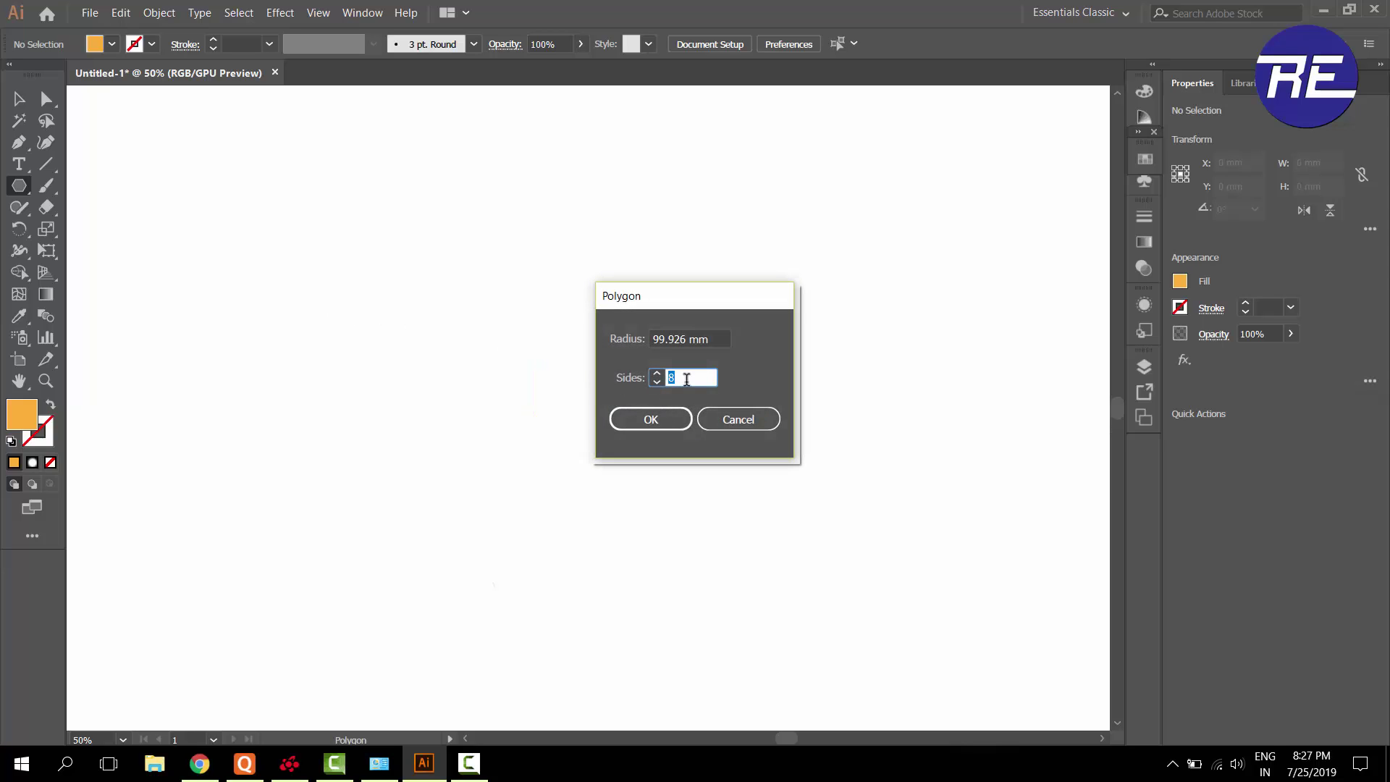
click(687, 379)
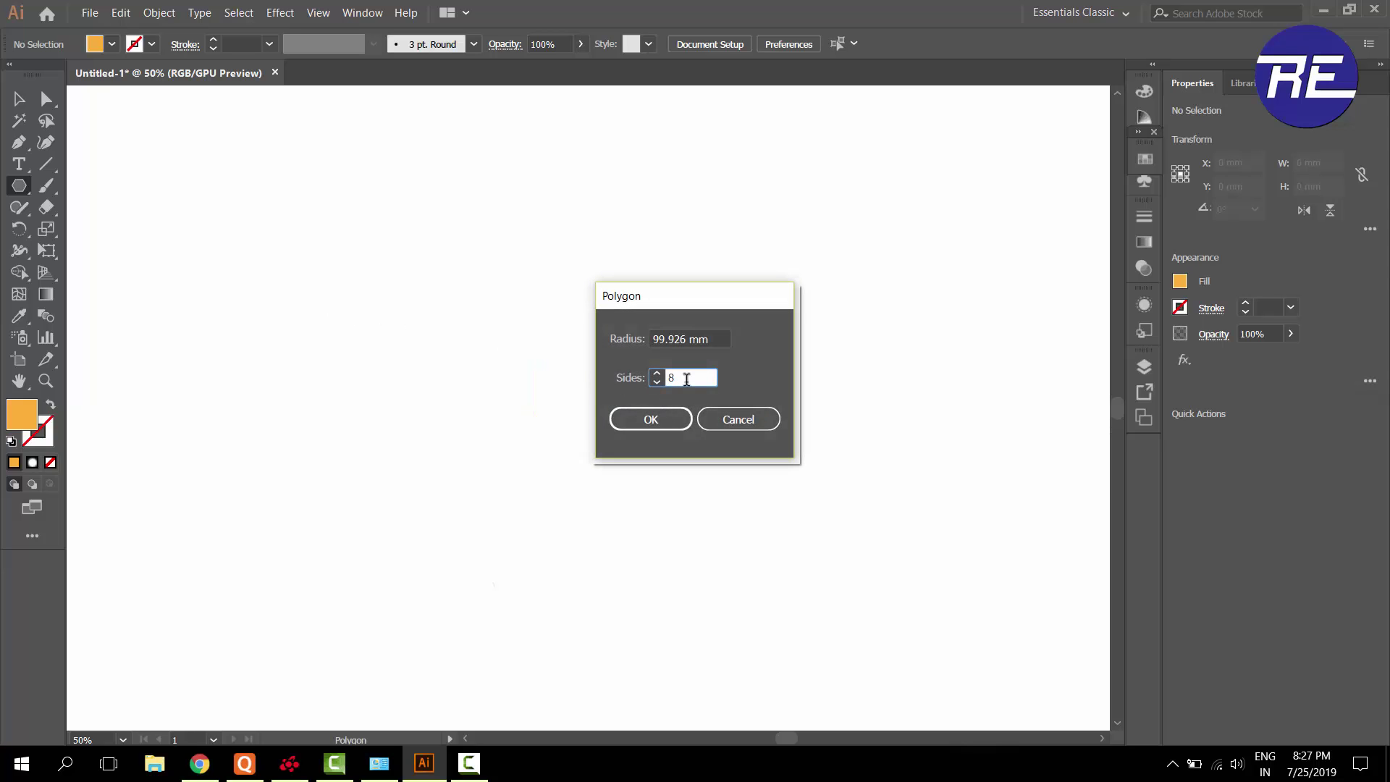
click(661, 421)
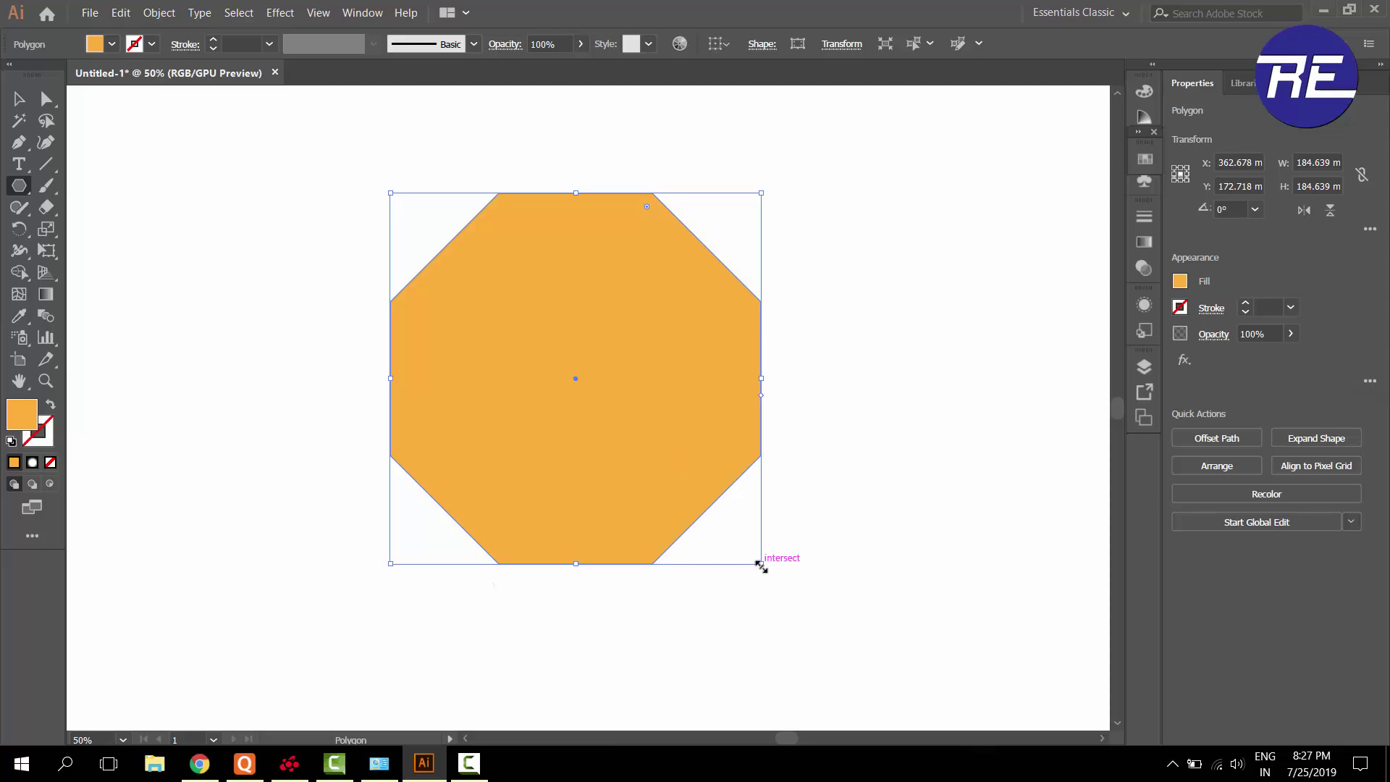
drag(762, 566, 784, 603)
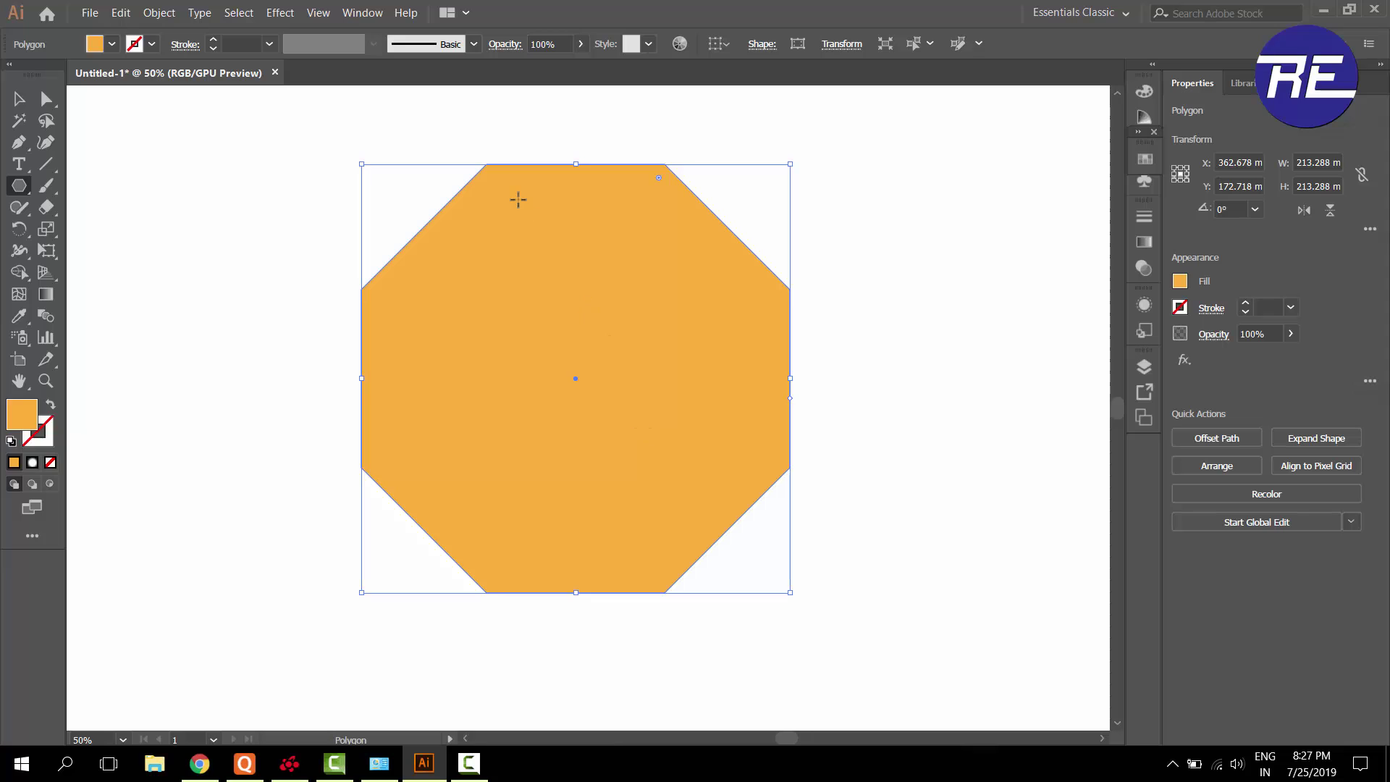
Set the octagon's fill colour to black in the Color Picker
double_click(26, 423)
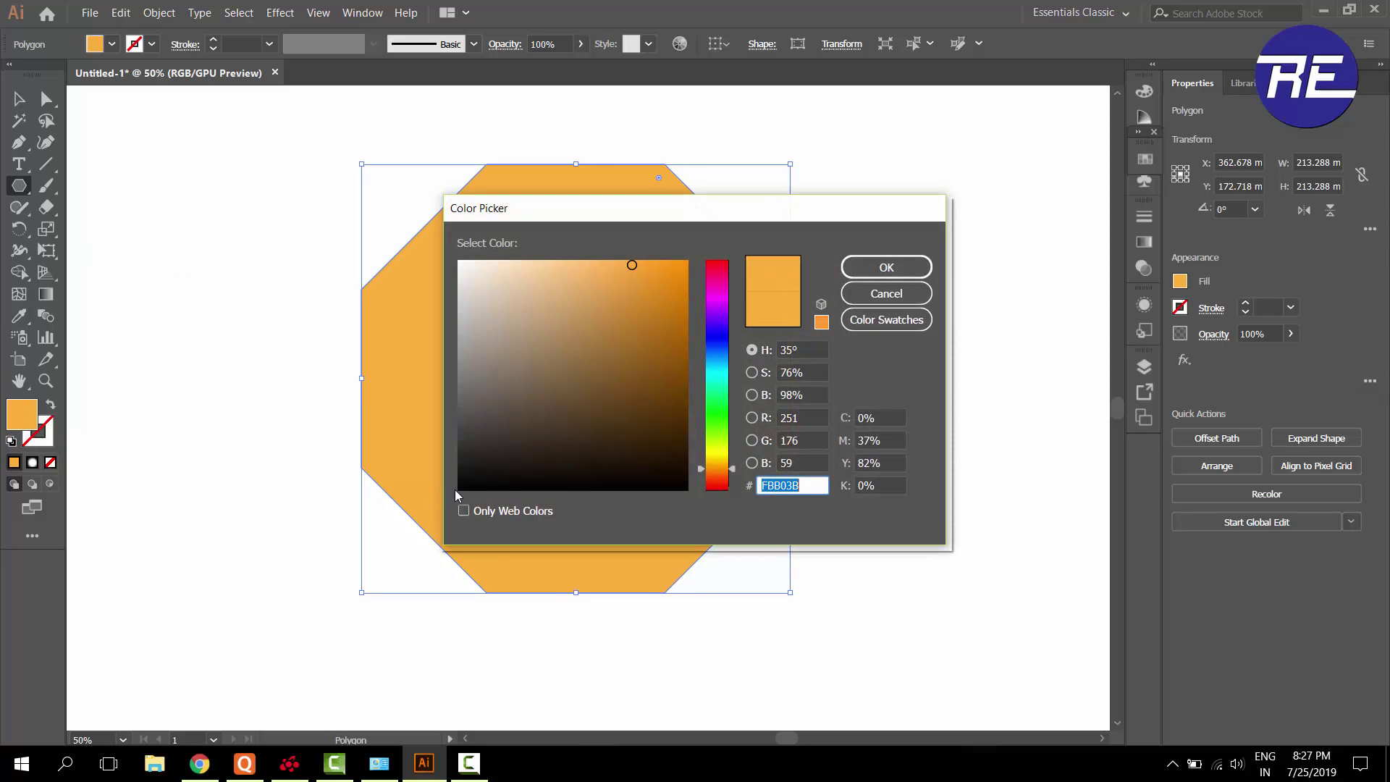
click(466, 485)
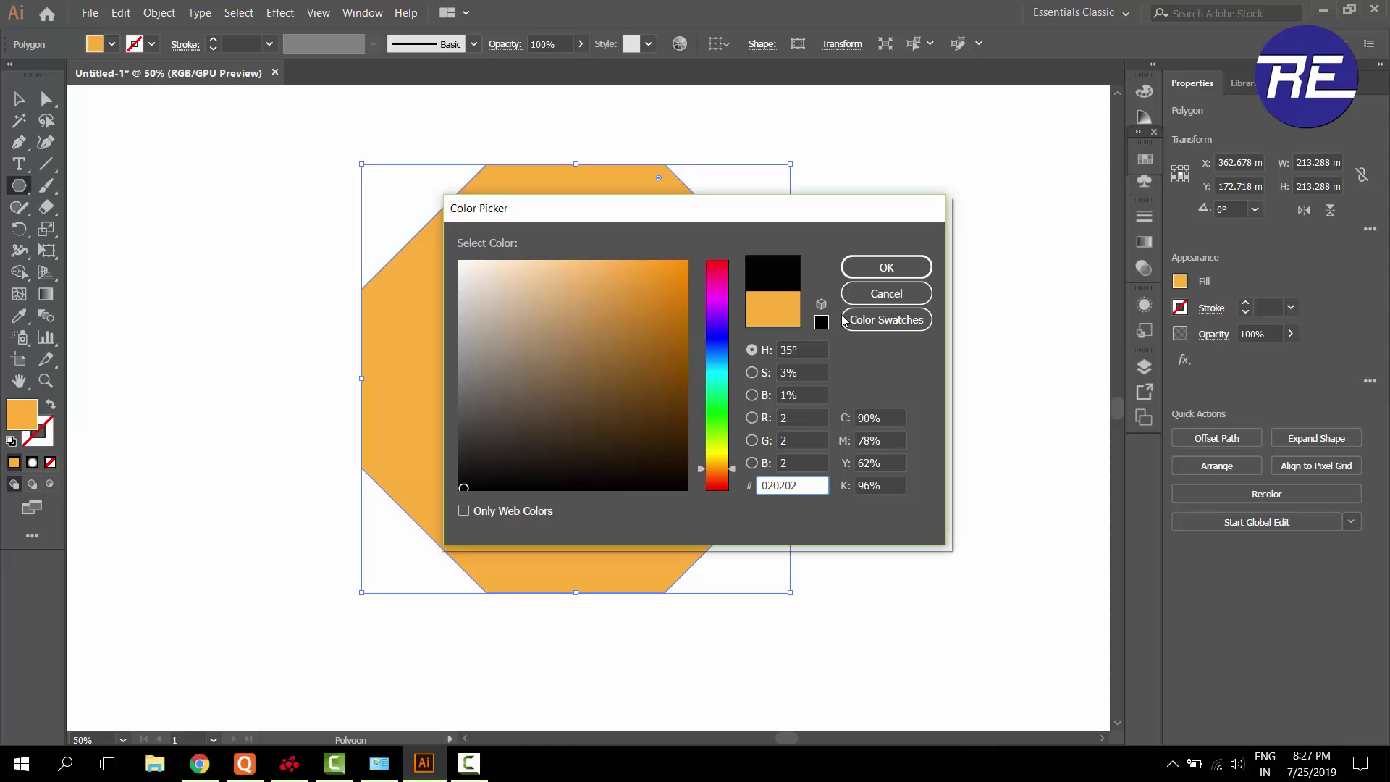
click(865, 274)
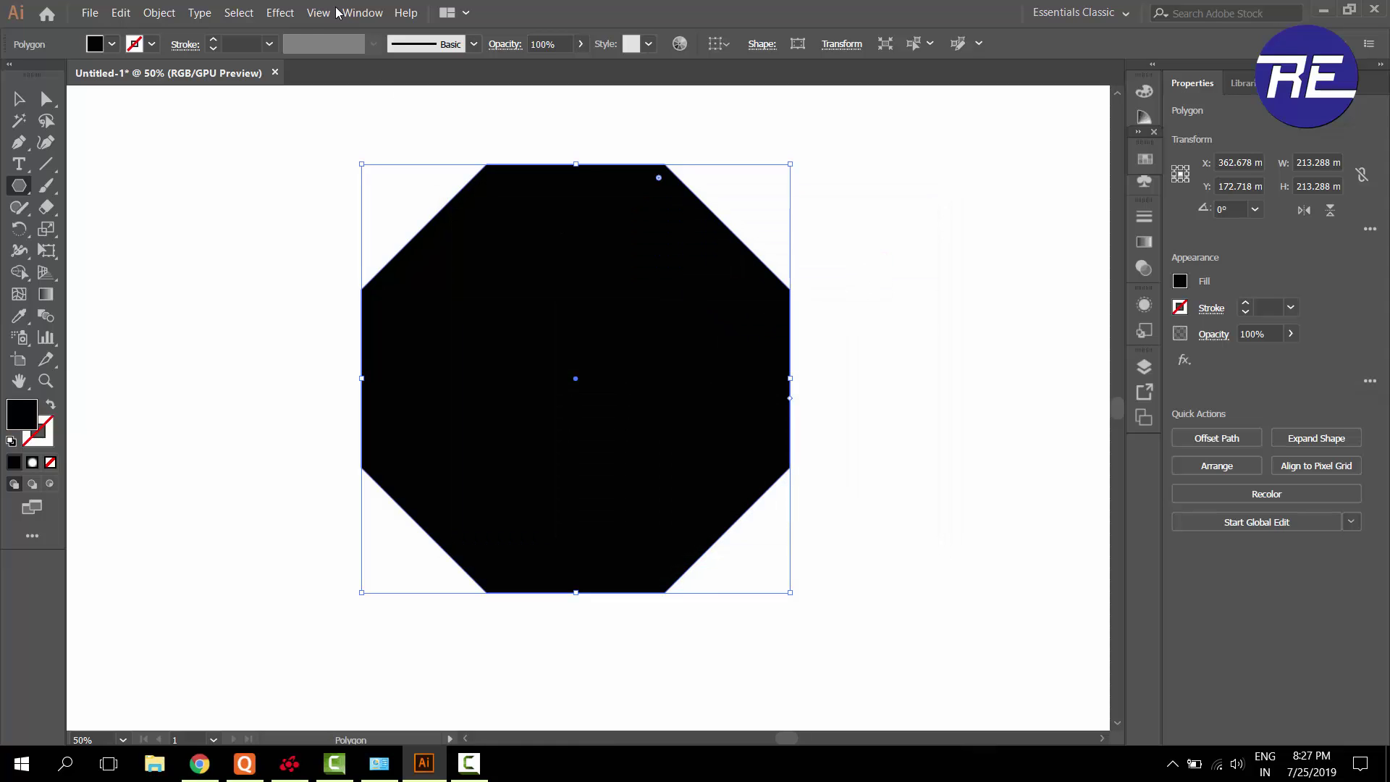
click(279, 12)
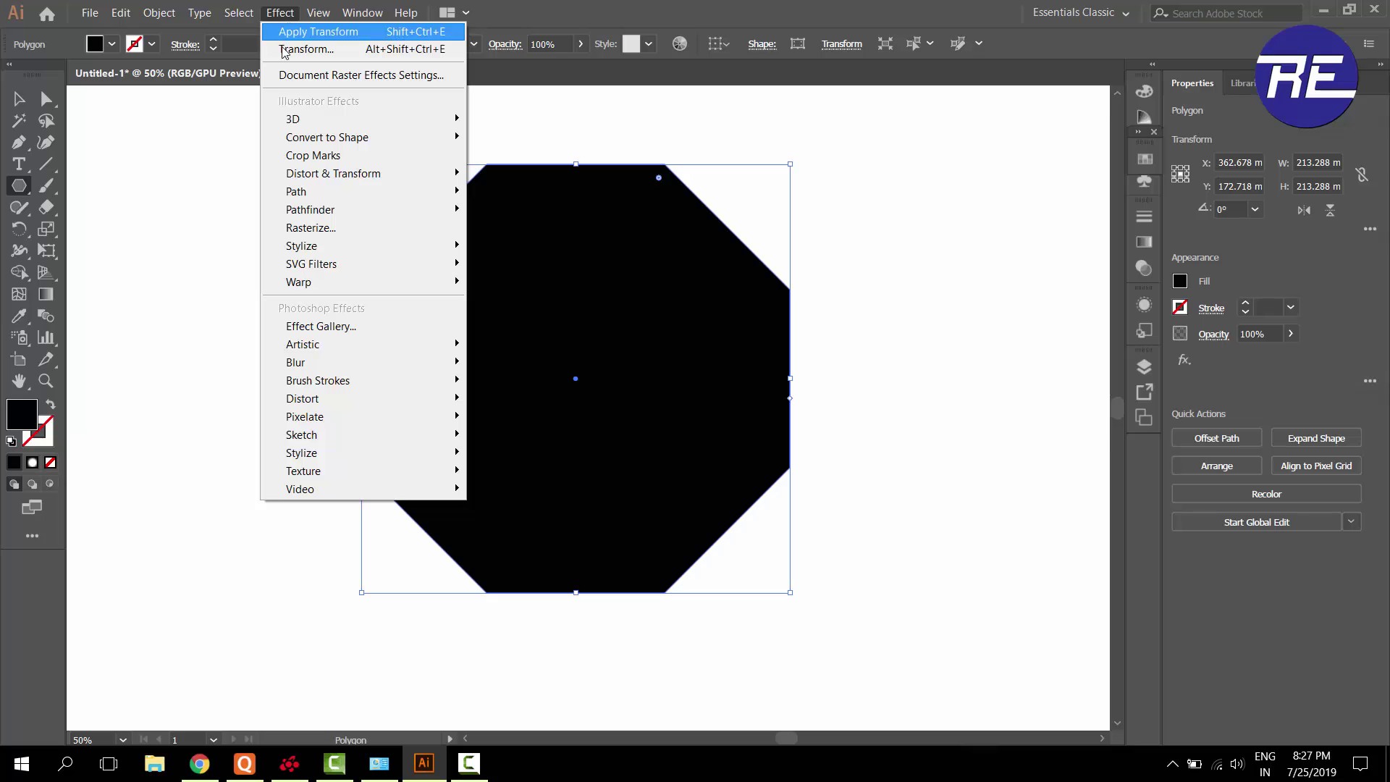
mouse_move(332, 174)
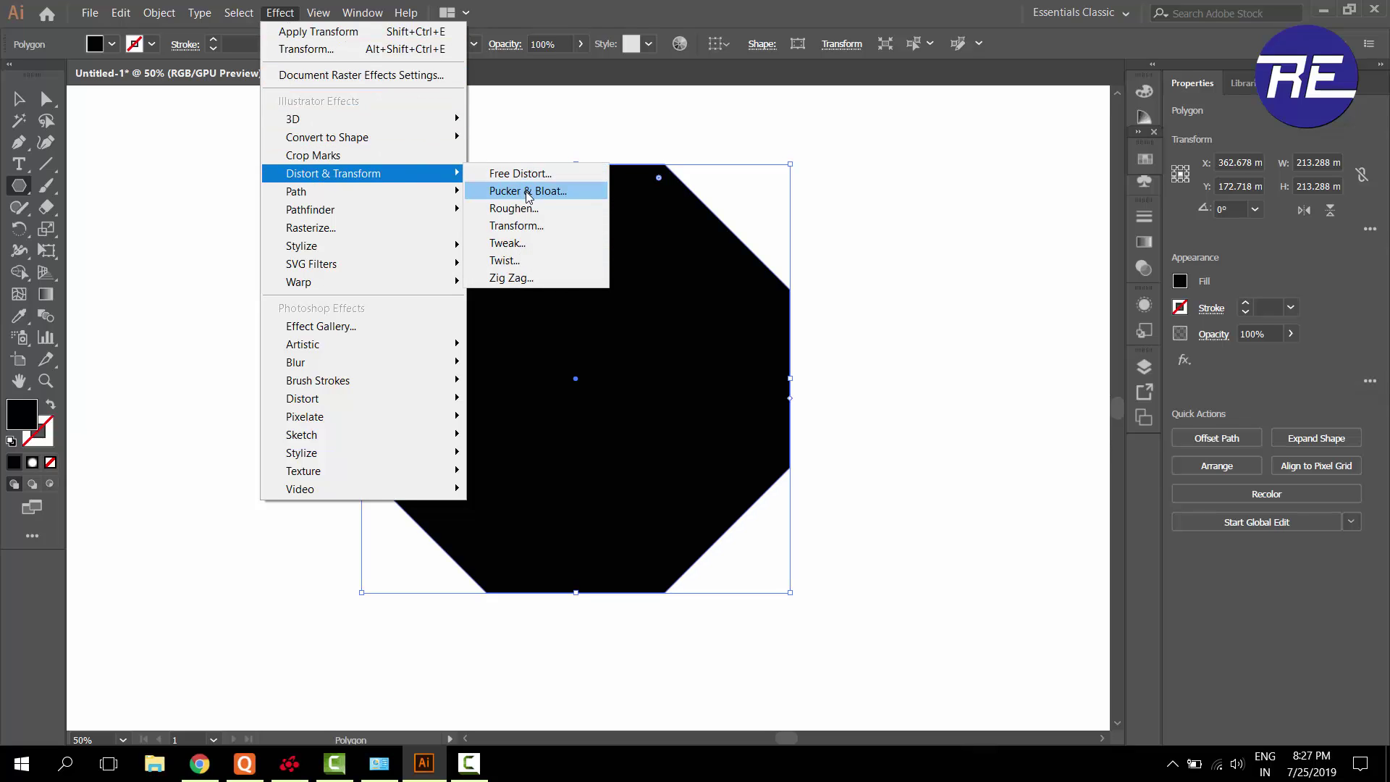
Apply Pucker & Bloat at -10% to the octagon with Preview on
click(527, 191)
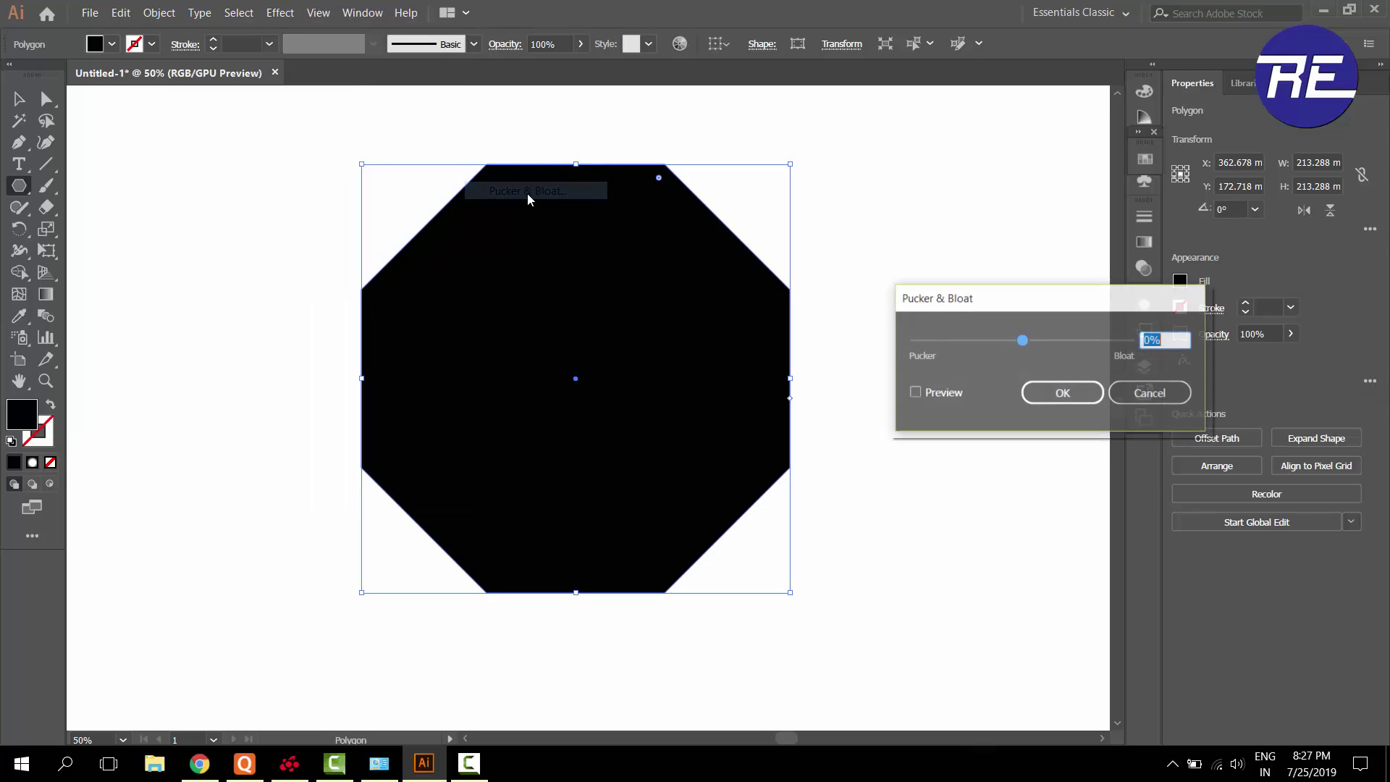
click(925, 396)
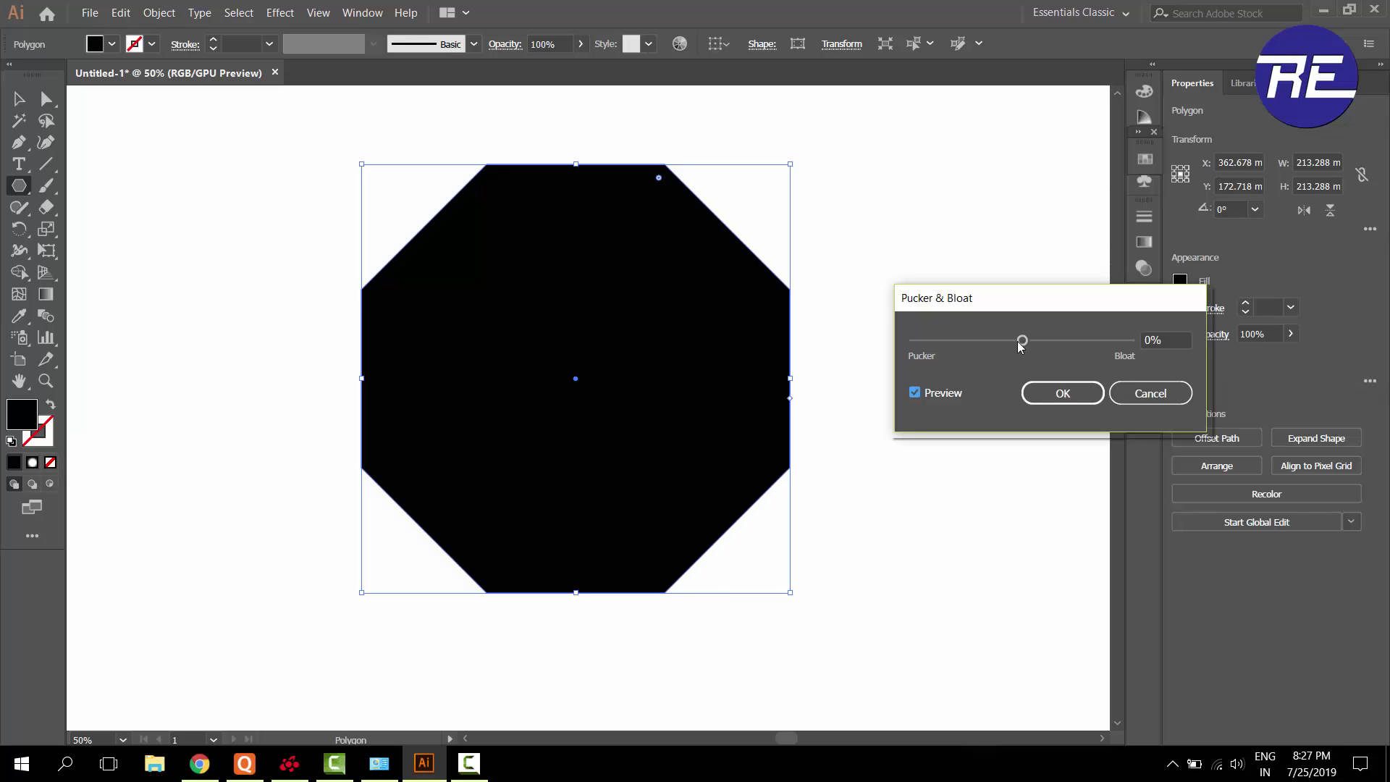
drag(1022, 340, 1016, 341)
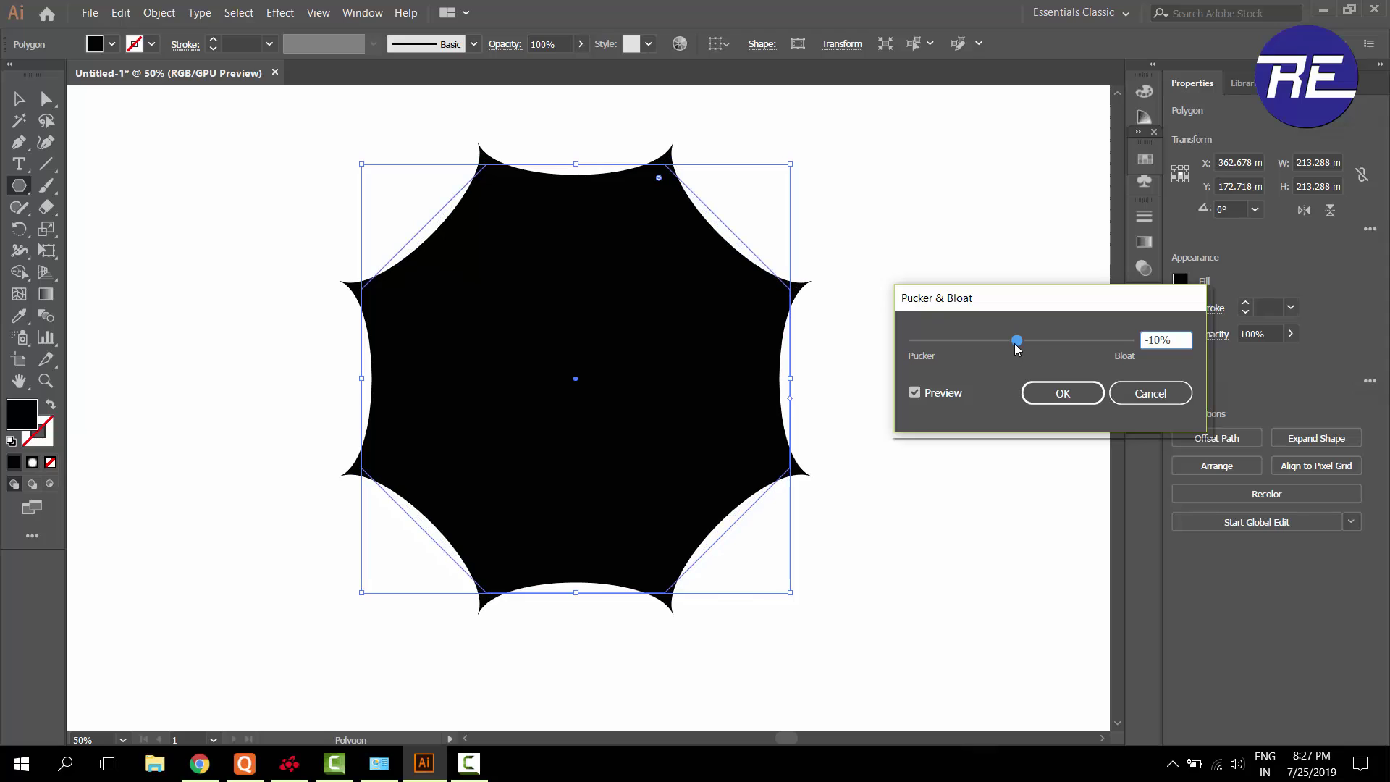
click(1070, 393)
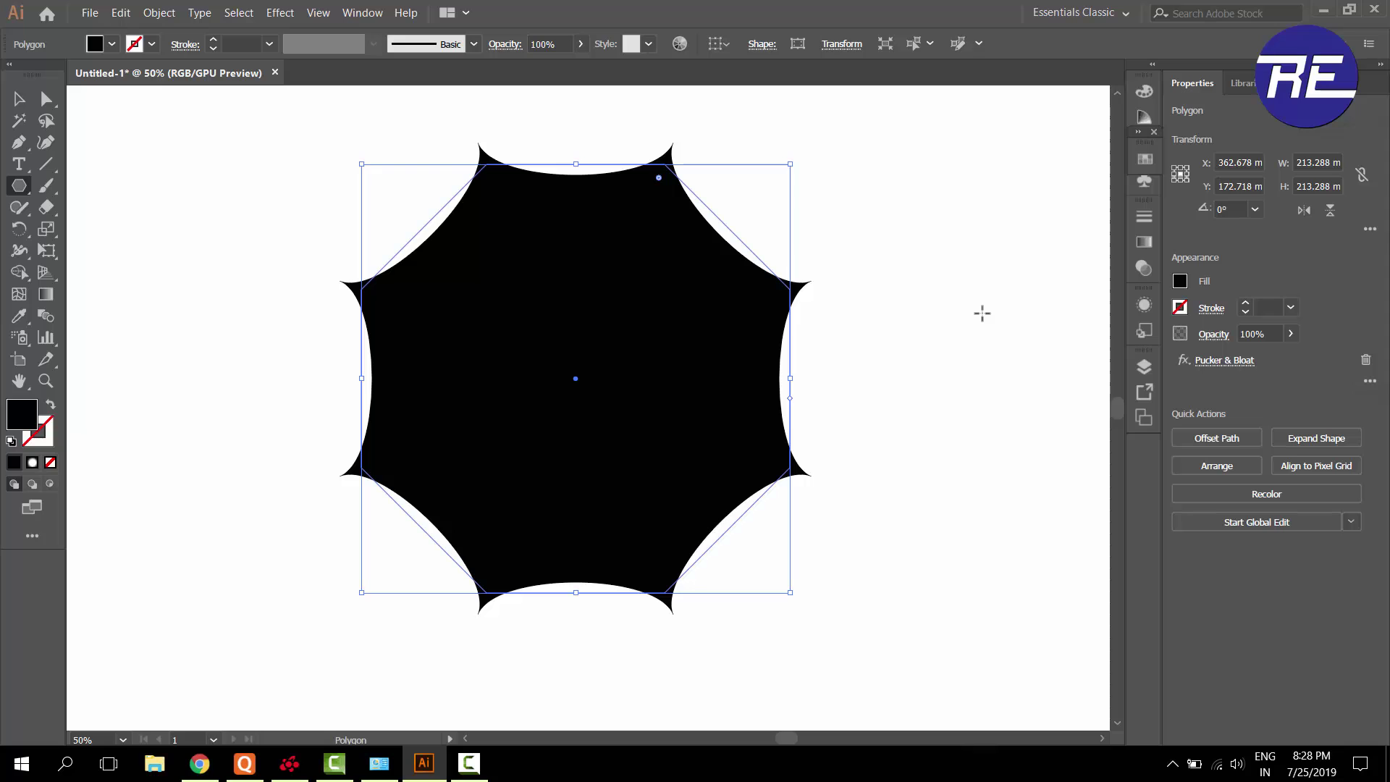
Expand the puckered octagon's appearance into a plain path
click(160, 13)
click(217, 198)
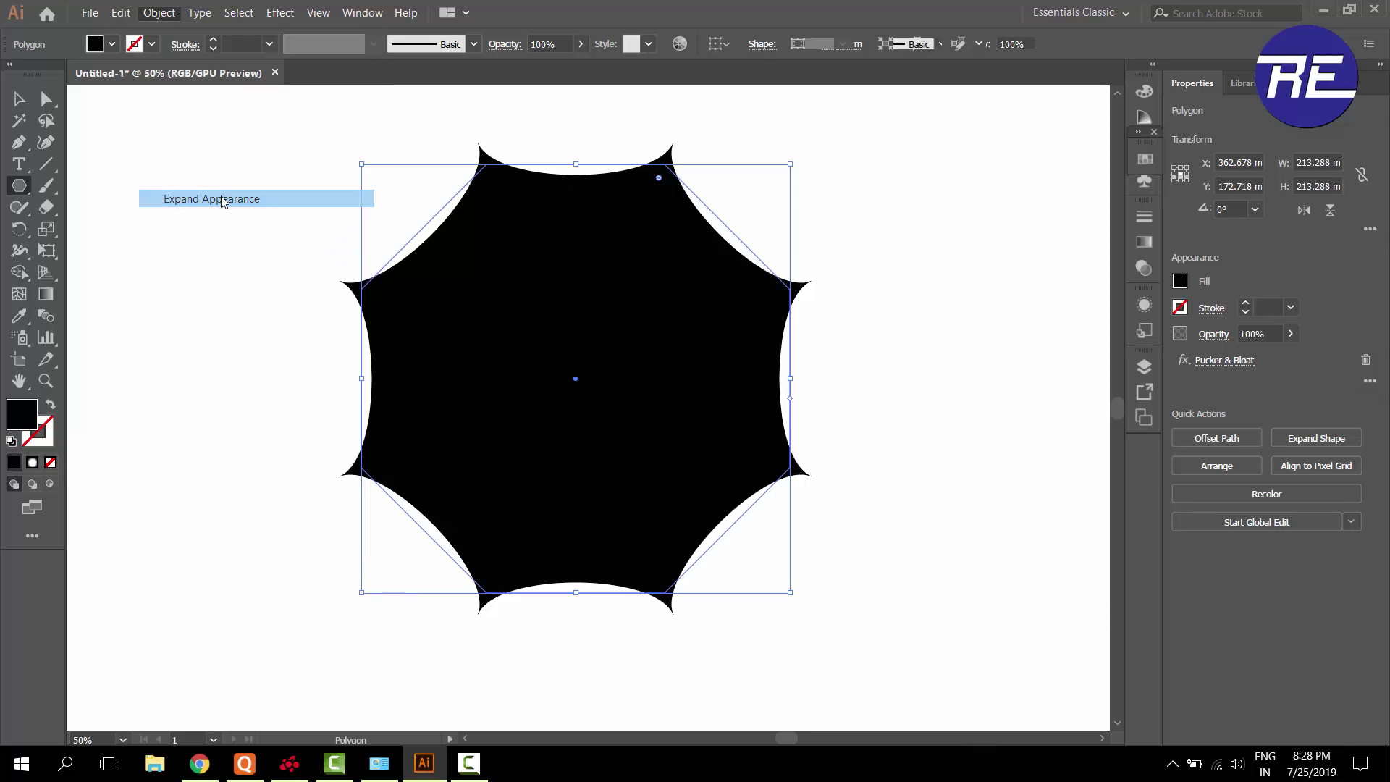
click(159, 13)
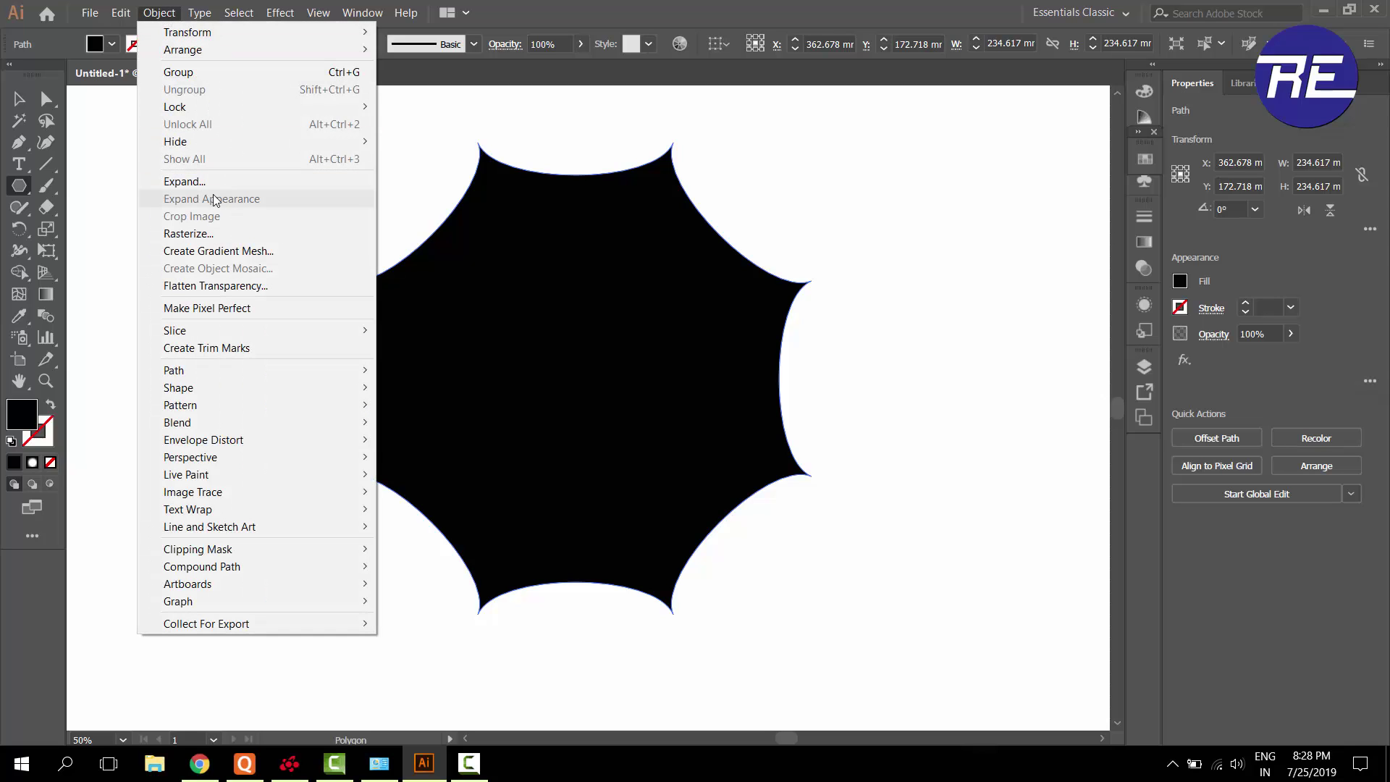
click(196, 179)
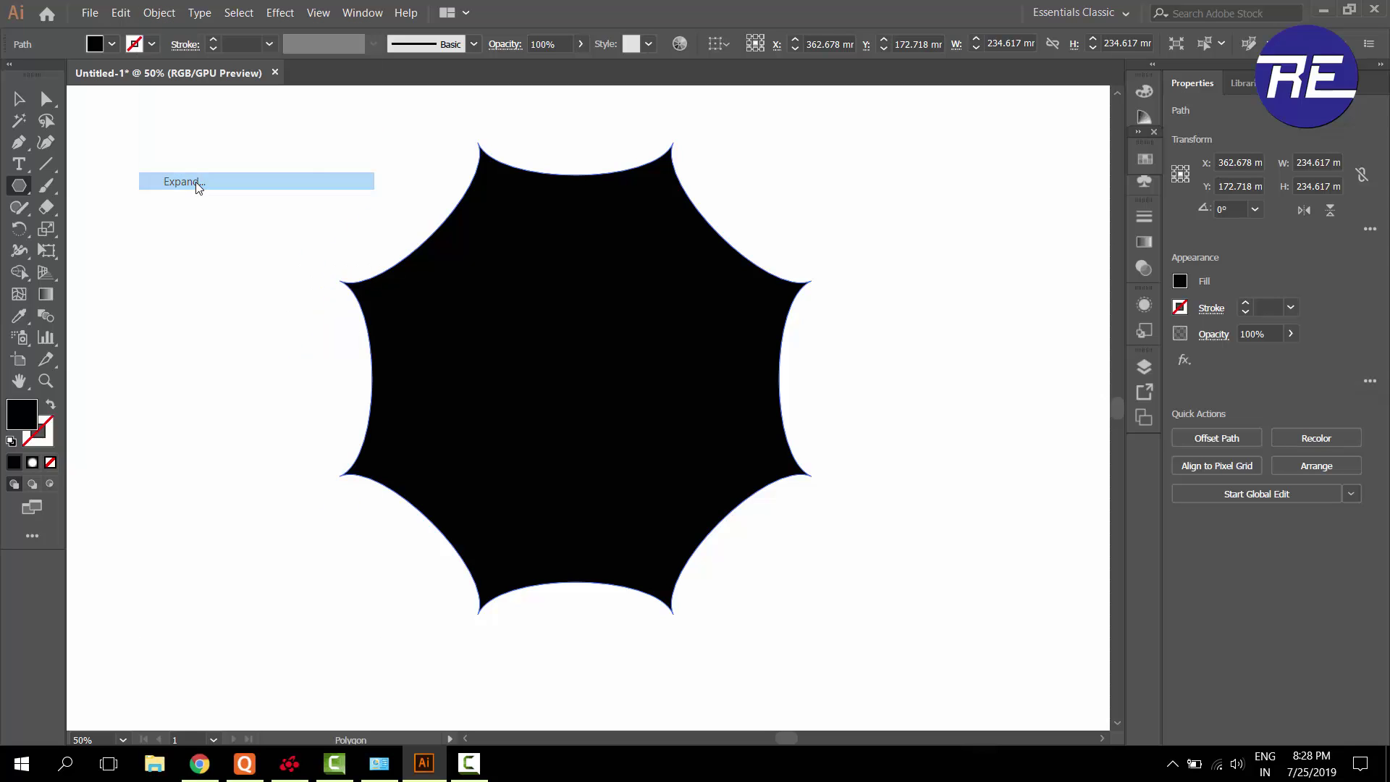
Move the spiky shape slightly left, then deselect it
click(19, 99)
drag(543, 320, 520, 328)
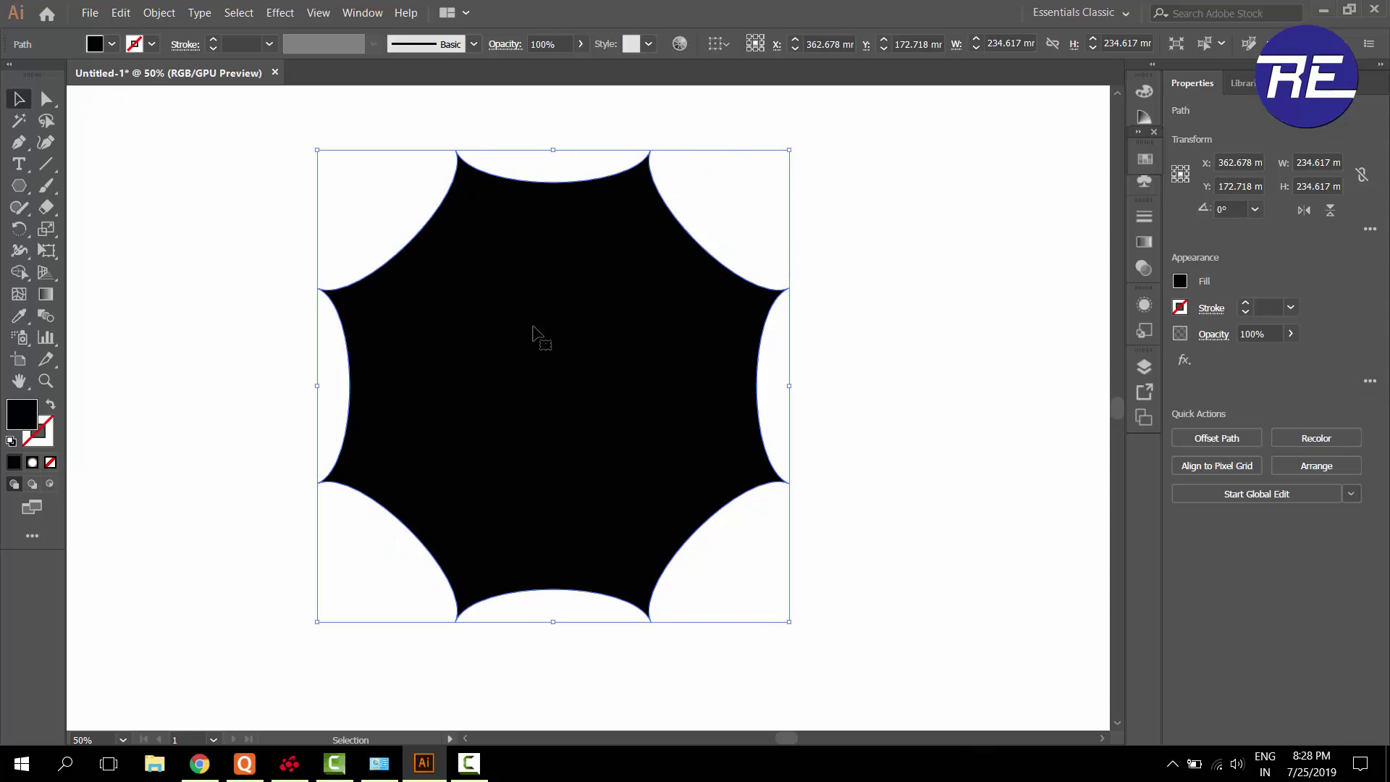
click(876, 376)
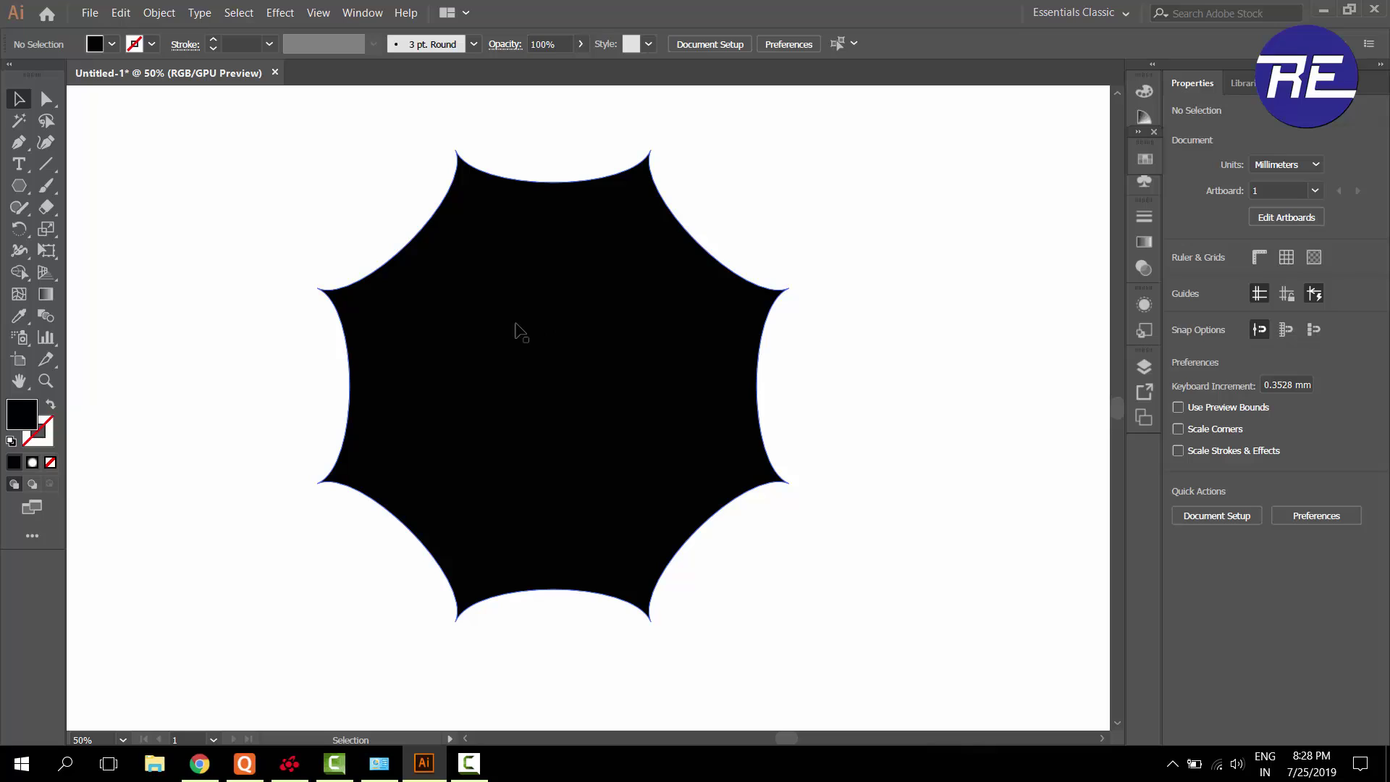
Draw a vertical line through the canopy's centre with a near-white stroke
click(50, 167)
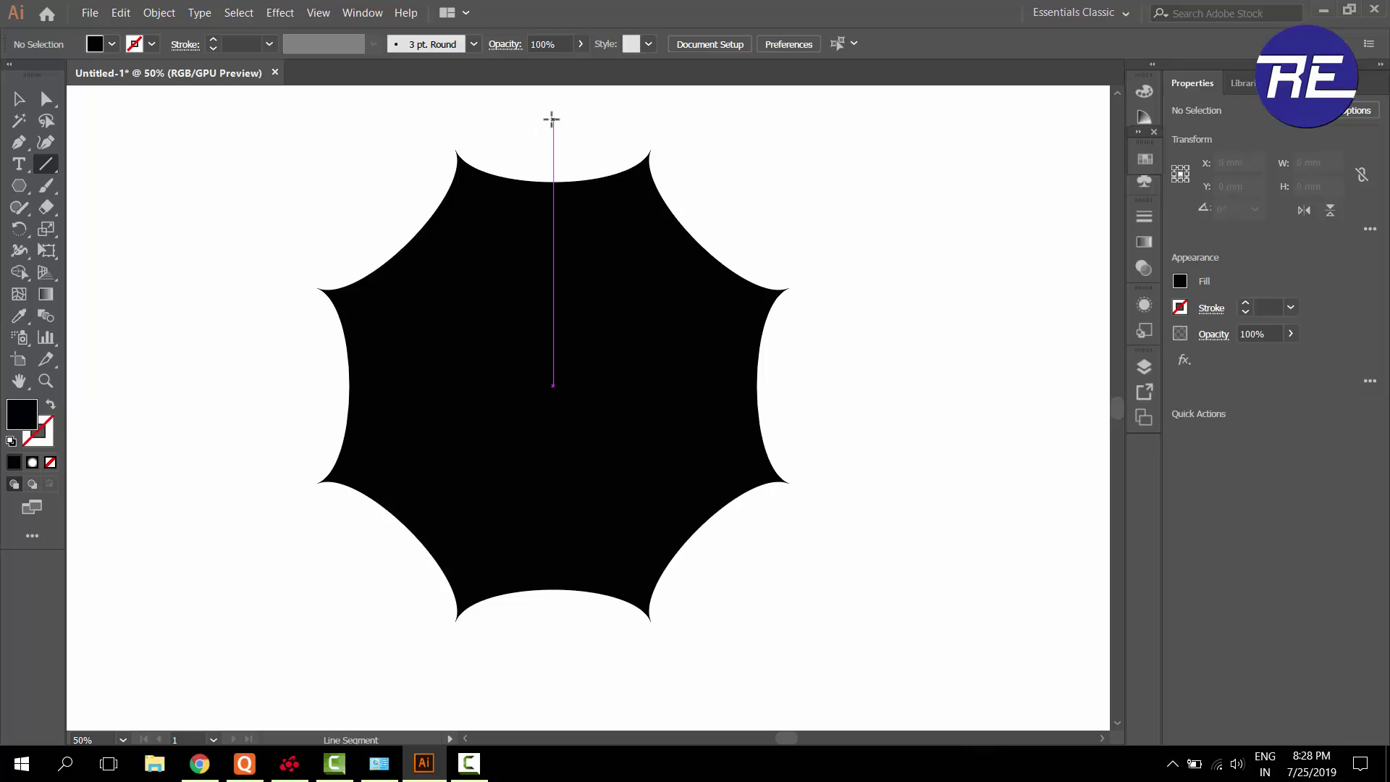
drag(553, 118, 576, 689)
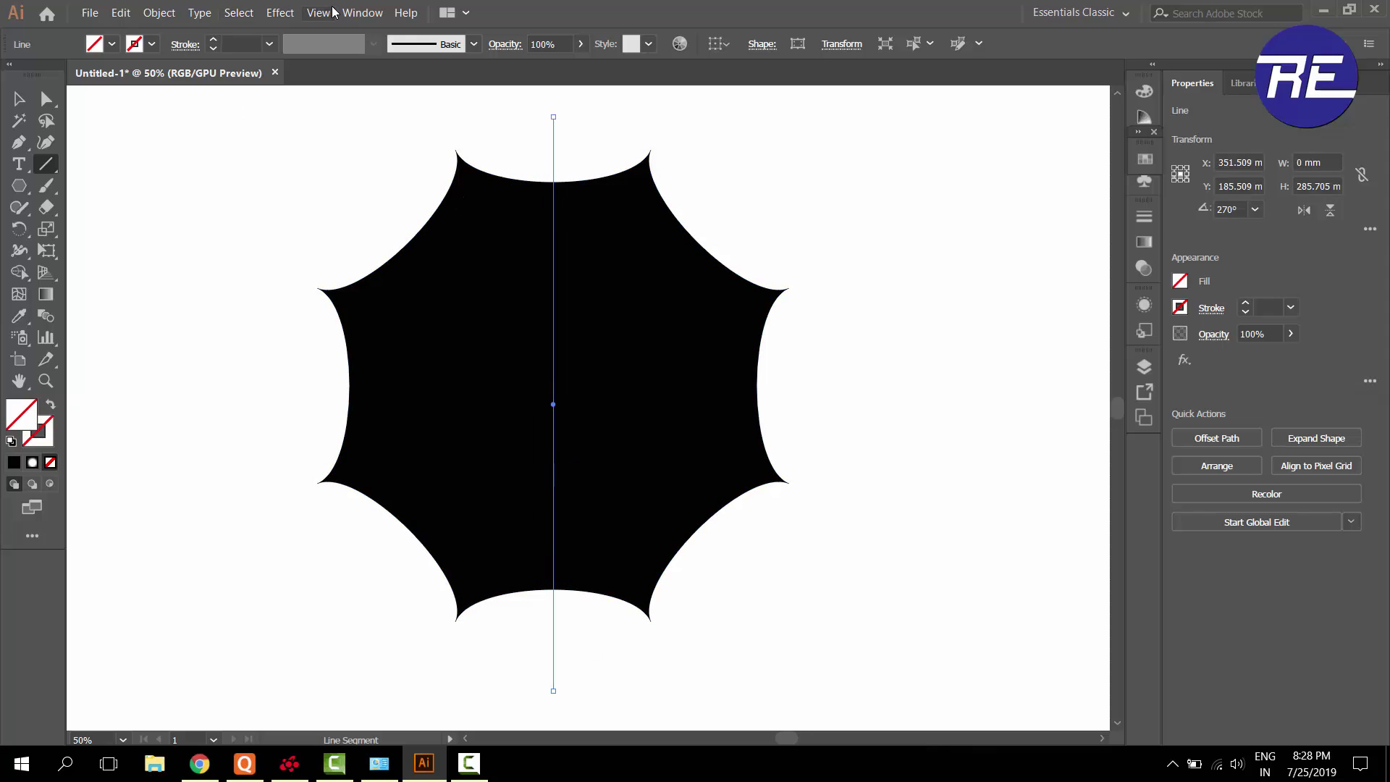
double_click(49, 446)
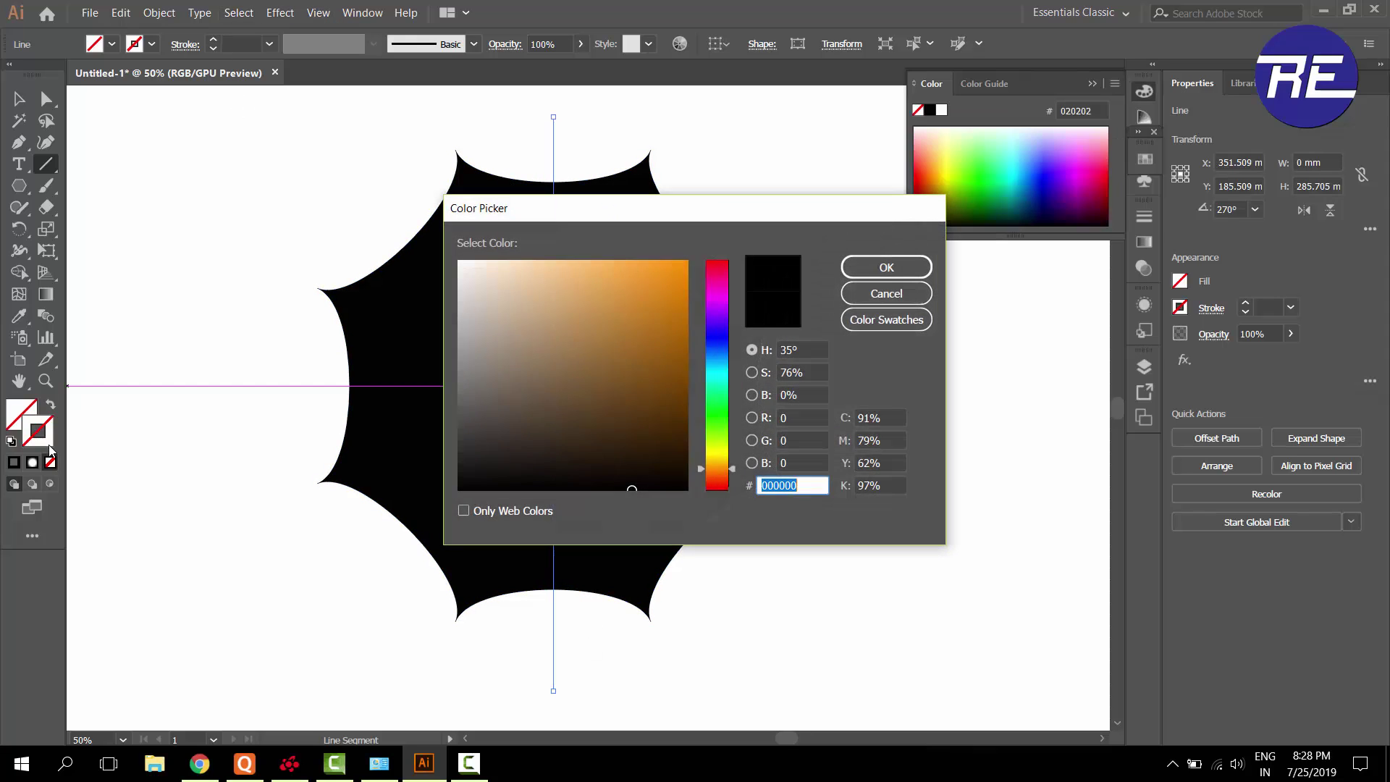
click(475, 266)
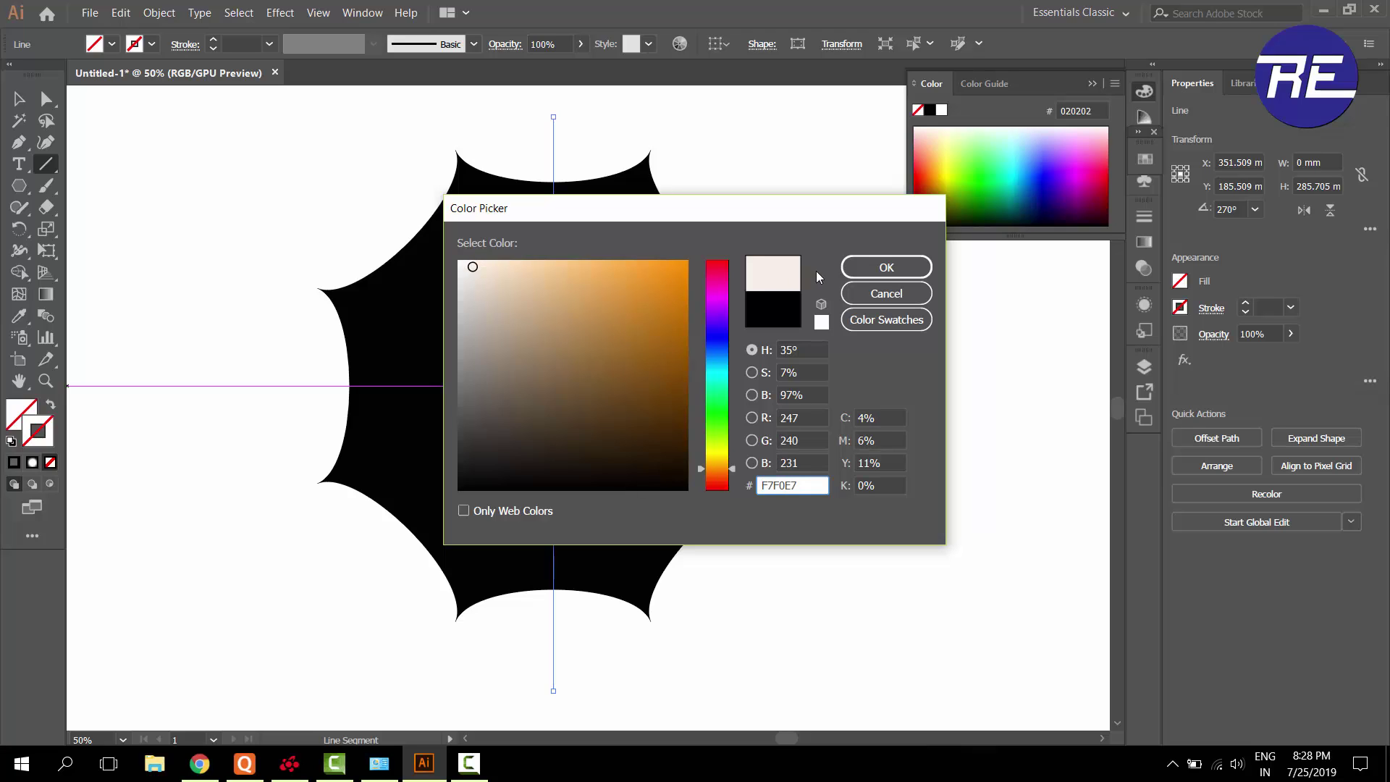
click(870, 275)
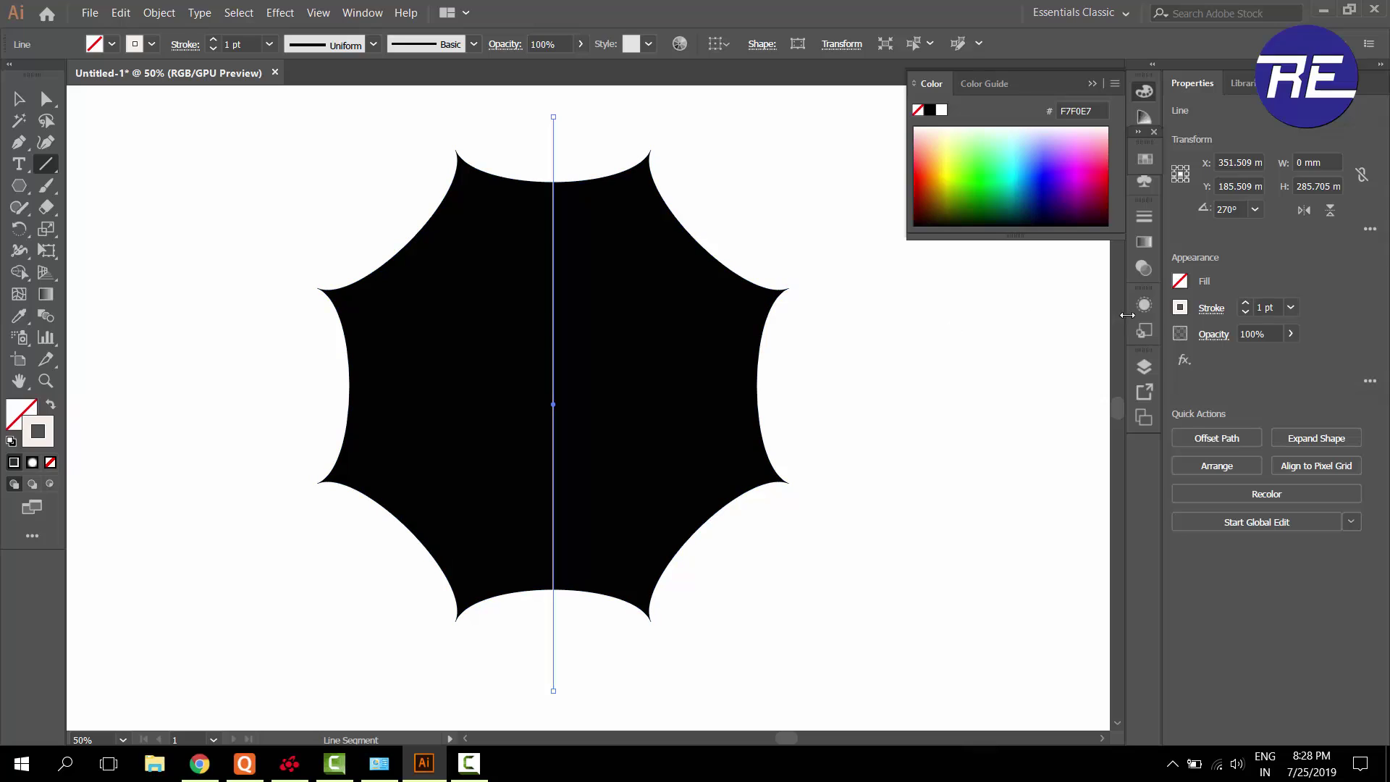
Raise the line's stroke weight to 4 pt and reselect the line
click(1143, 217)
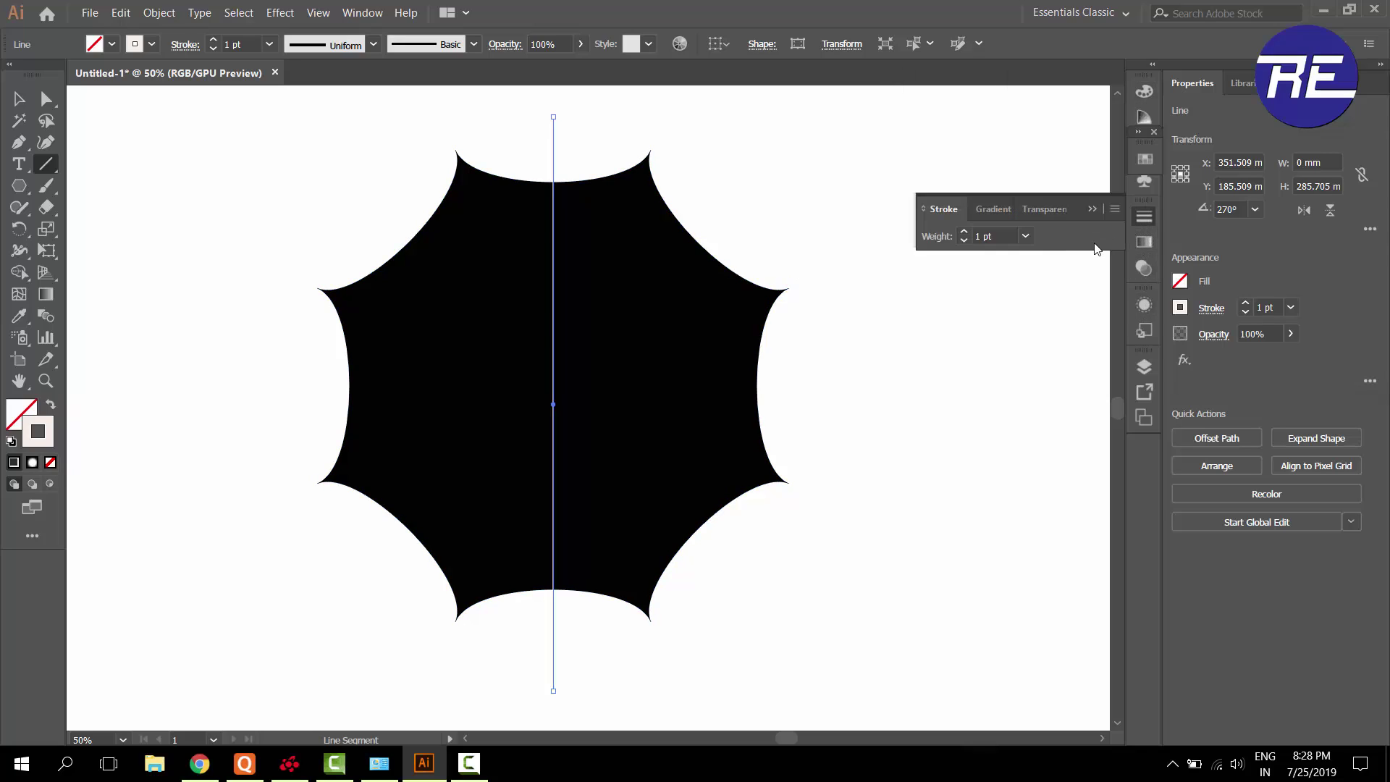
click(1002, 236)
key(Up)
key(Up)
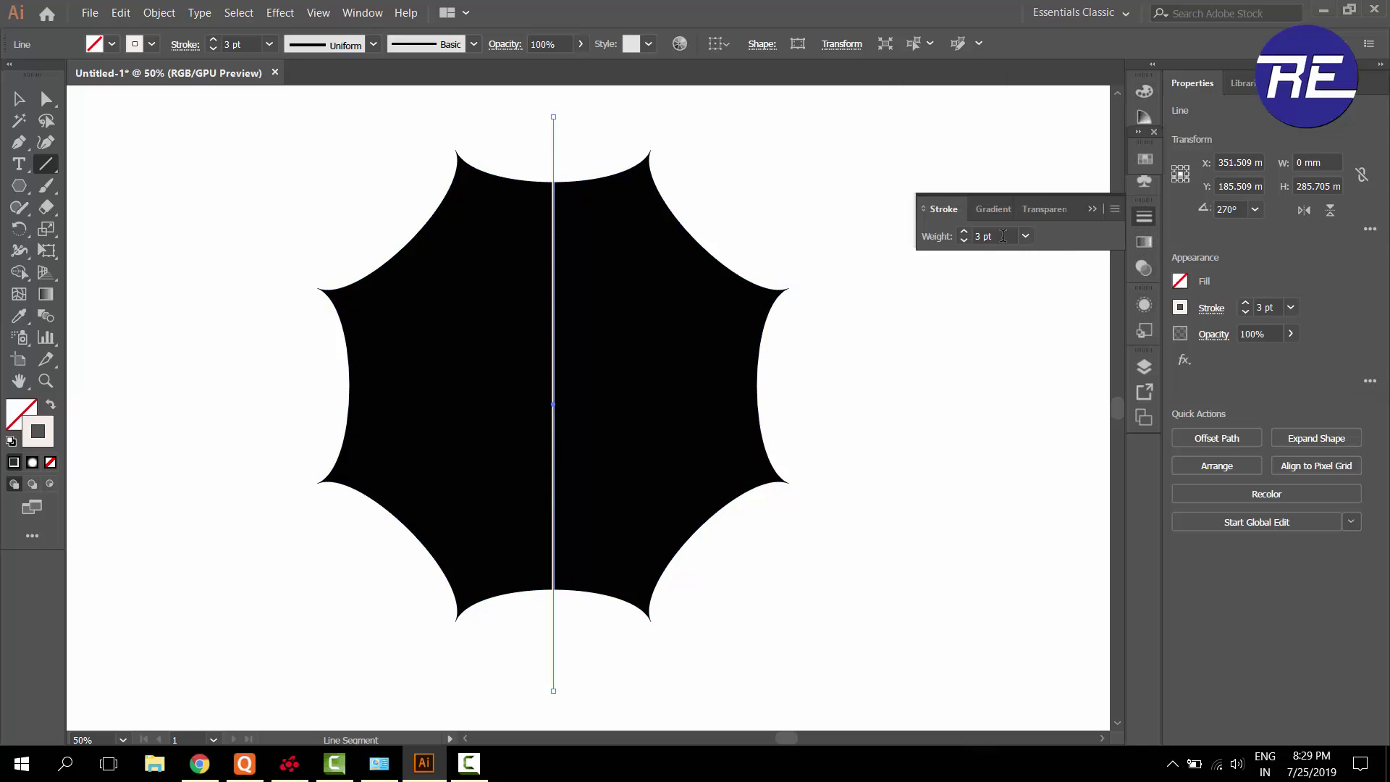
key(Up)
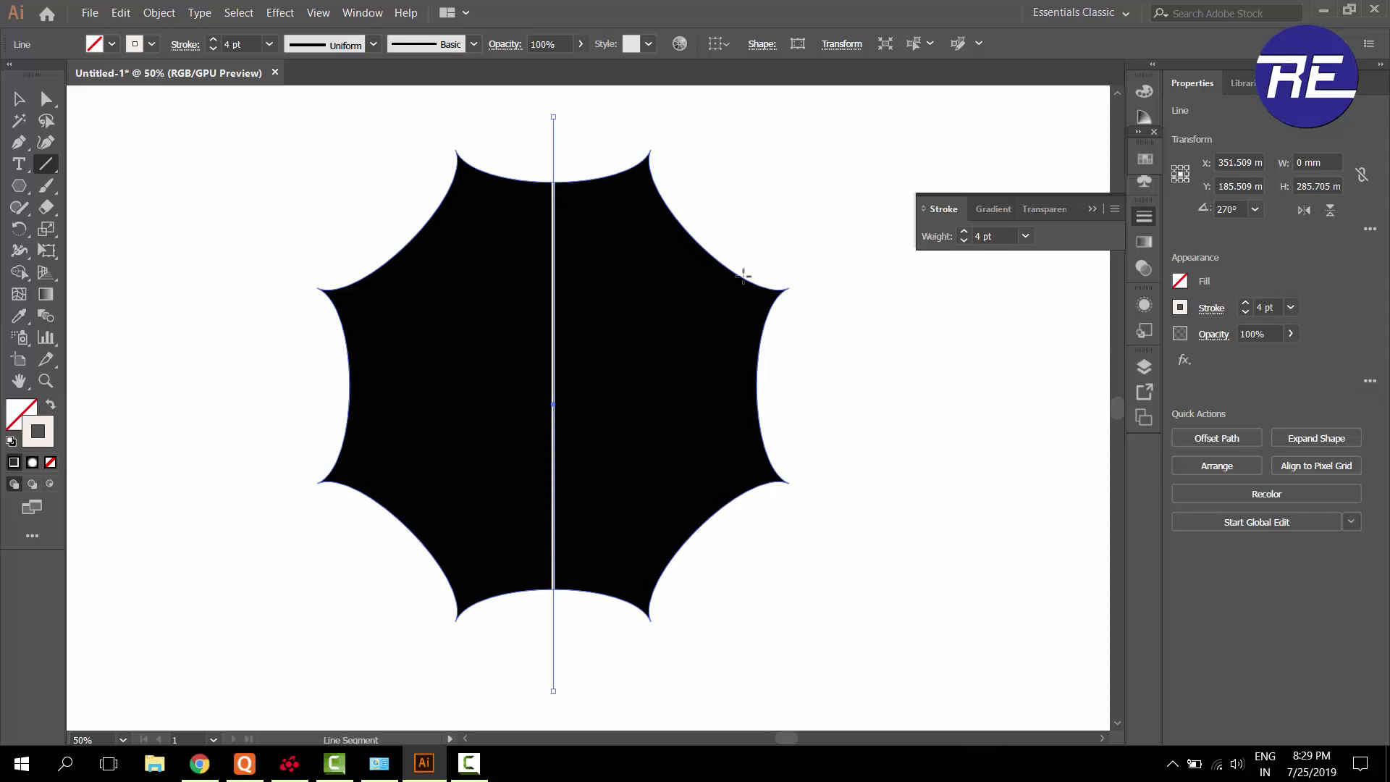
click(19, 98)
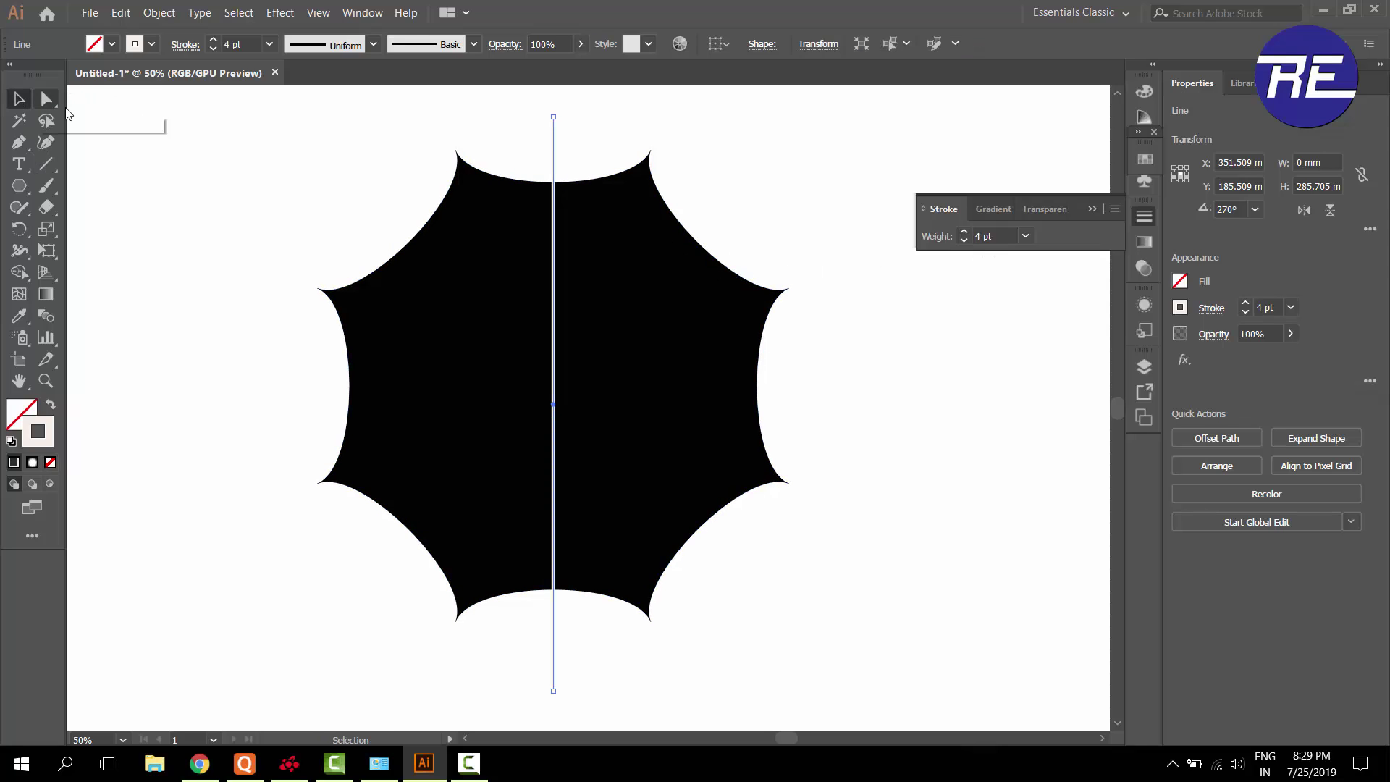
click(189, 133)
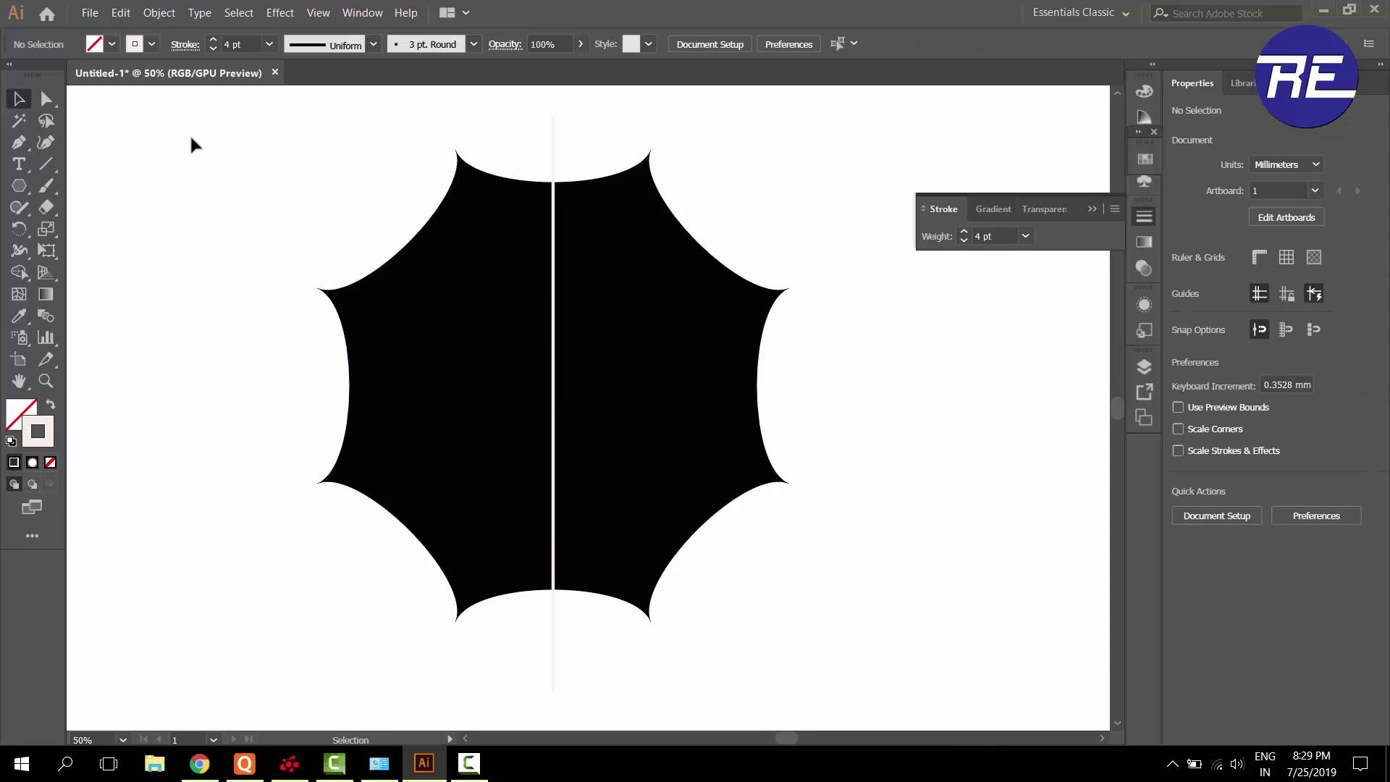
click(553, 166)
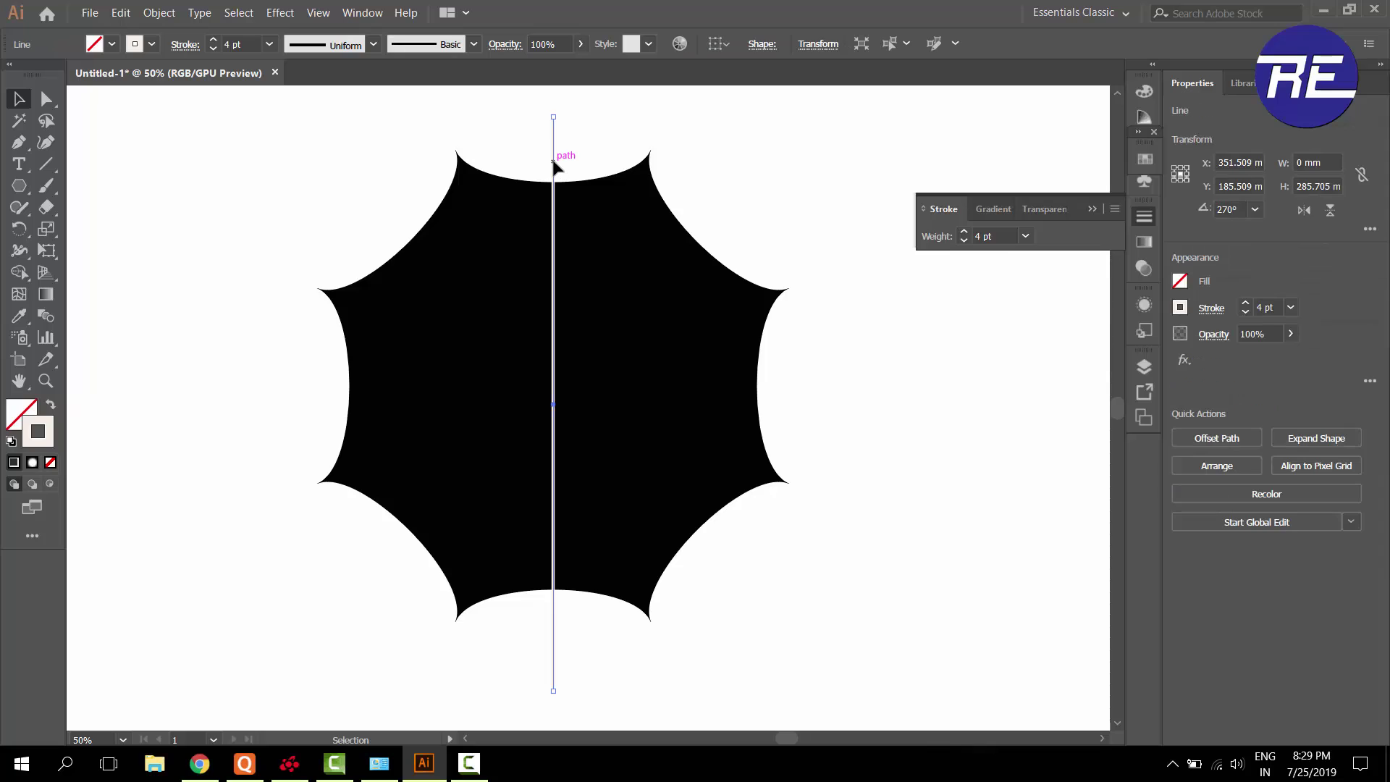
Add a Transform effect to the line with 3 copies at a 45° angle
click(280, 13)
mouse_move(333, 173)
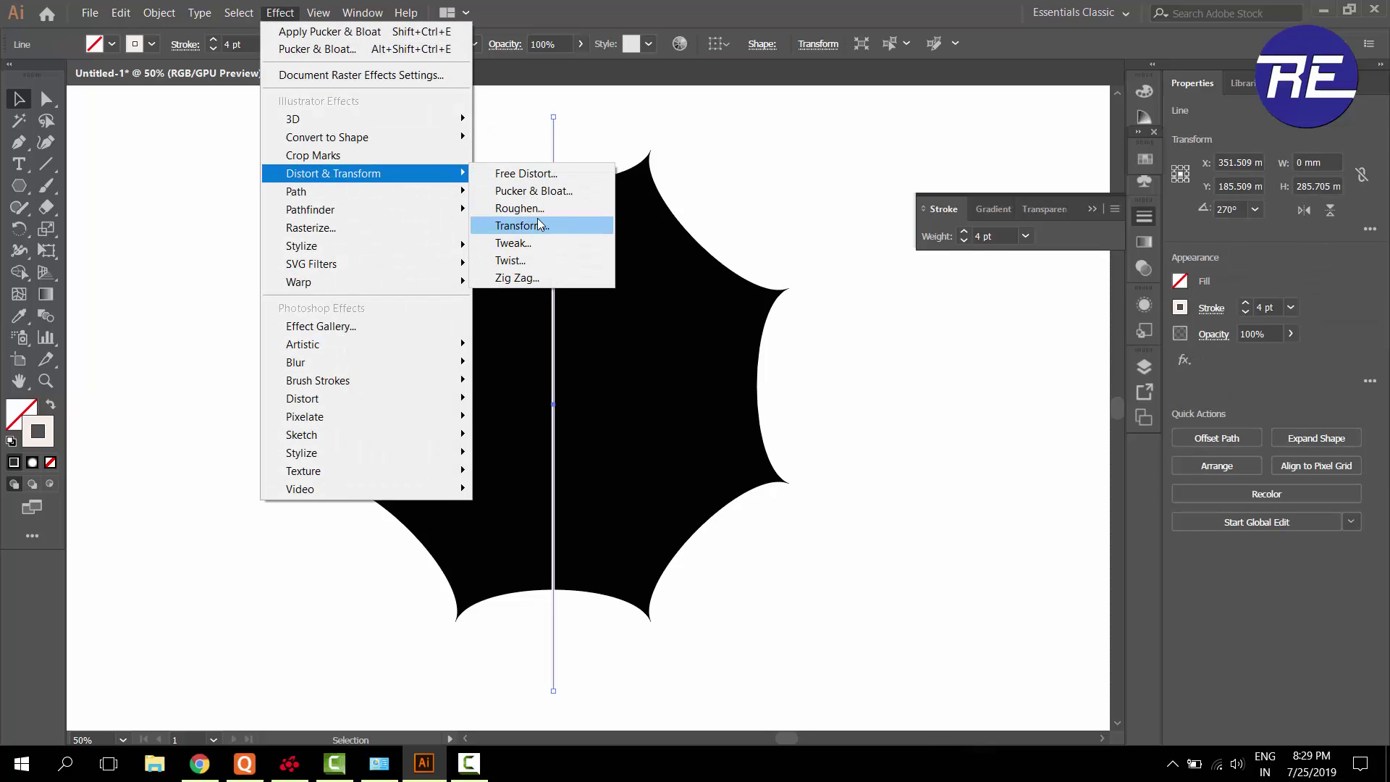
click(537, 225)
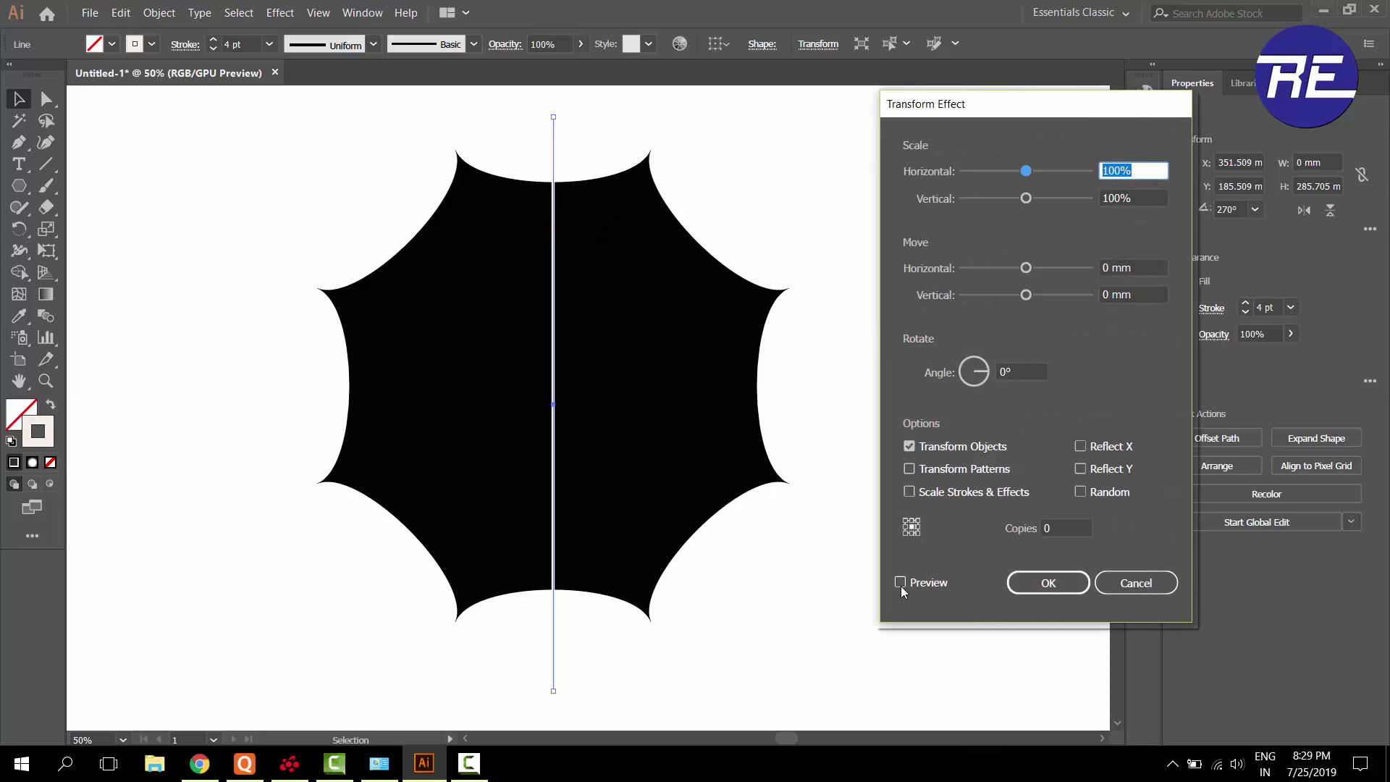
click(899, 583)
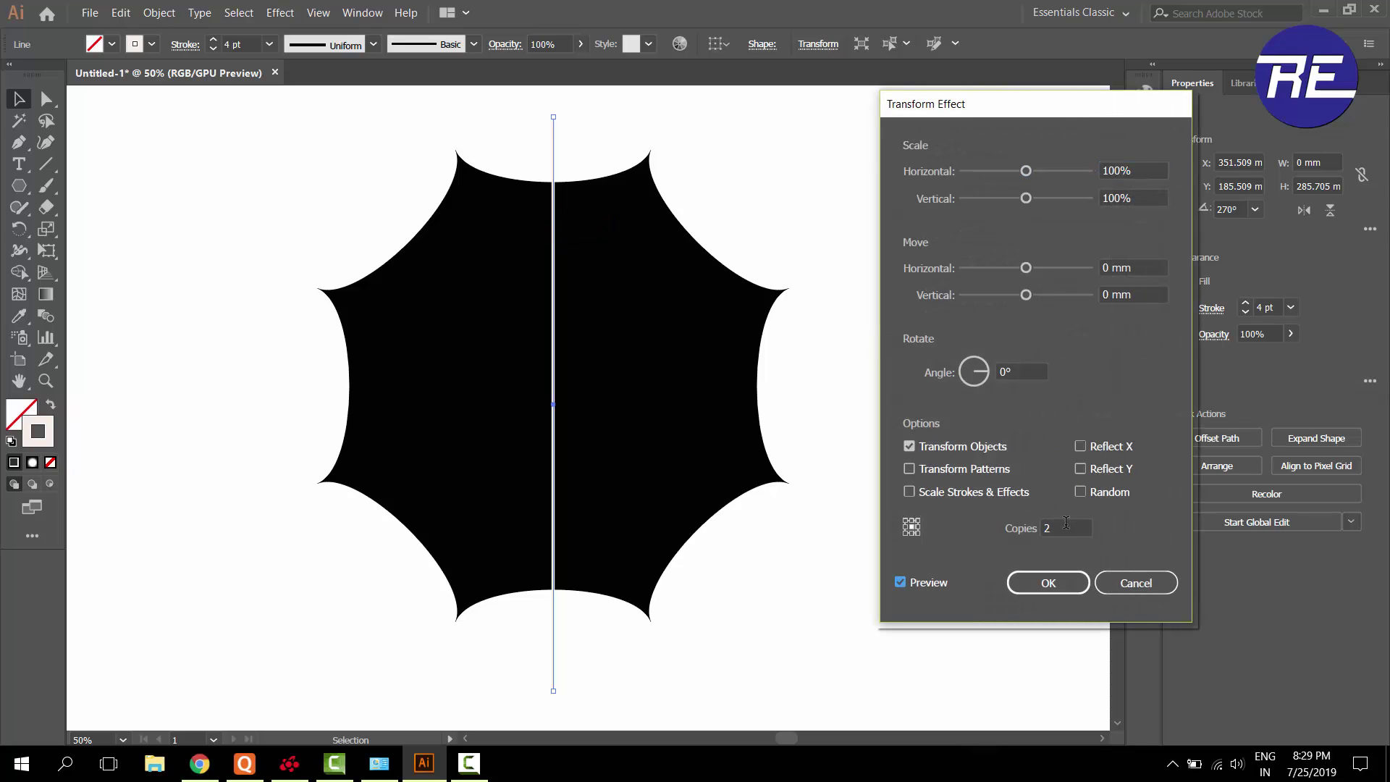
text(3)
click(989, 371)
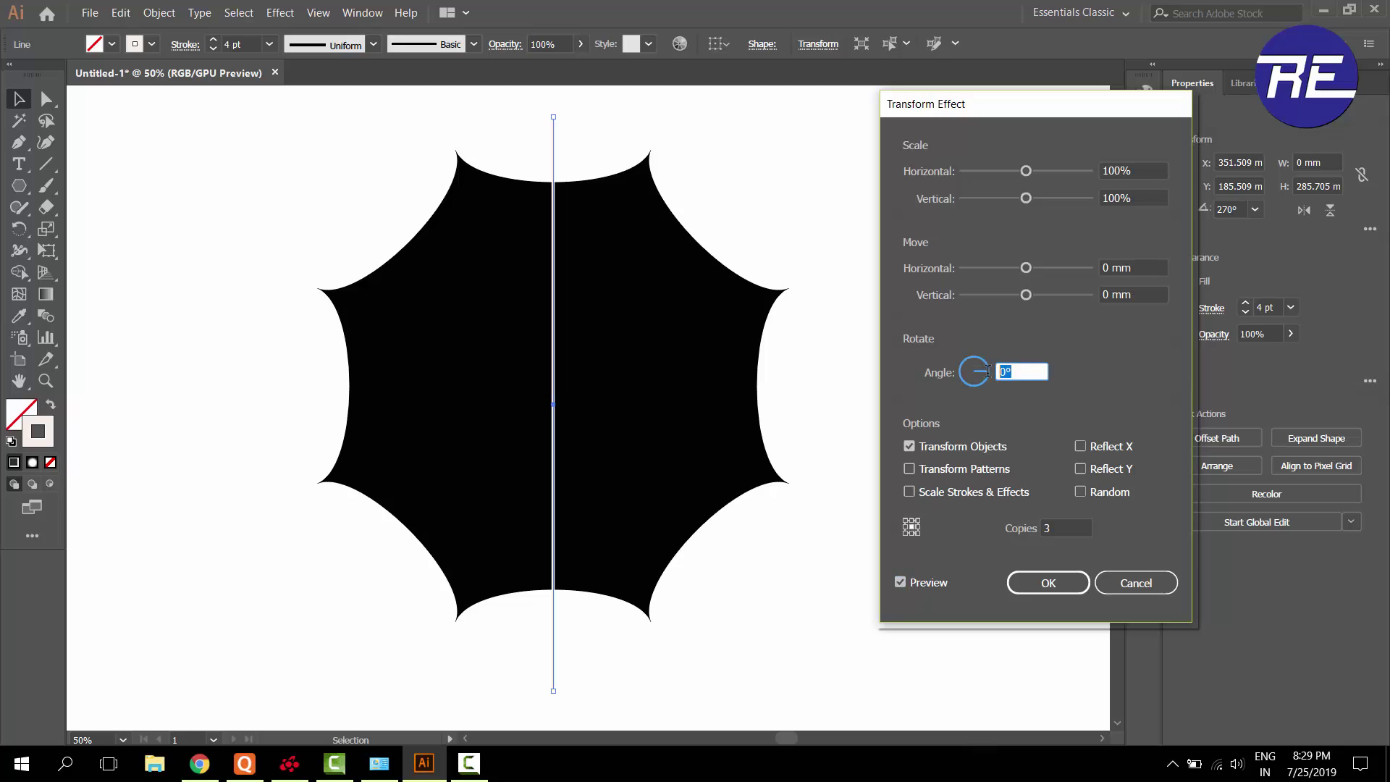
text(45)
click(1047, 584)
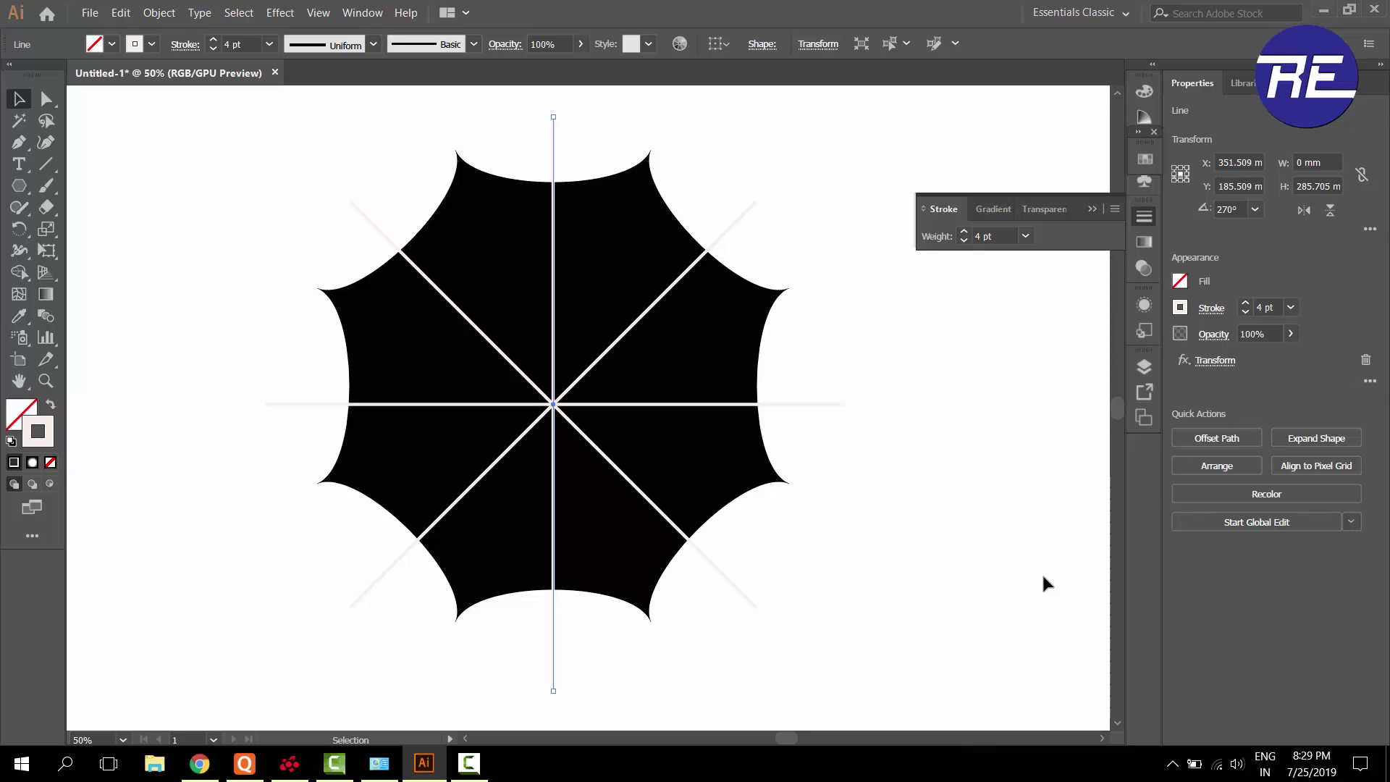
Marquee-select the canopy and lines and align them to horizontal and vertical centres
click(25, 105)
drag(189, 101, 910, 734)
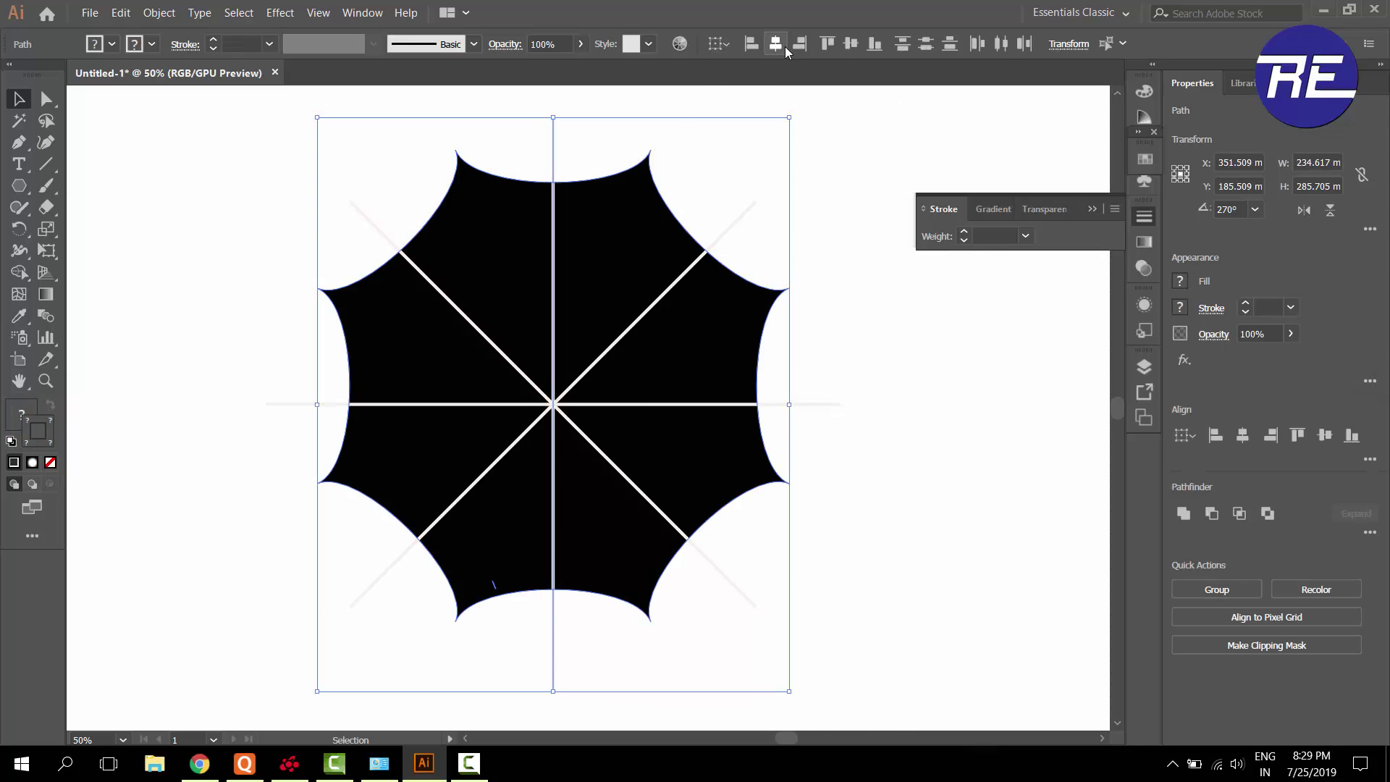
click(778, 45)
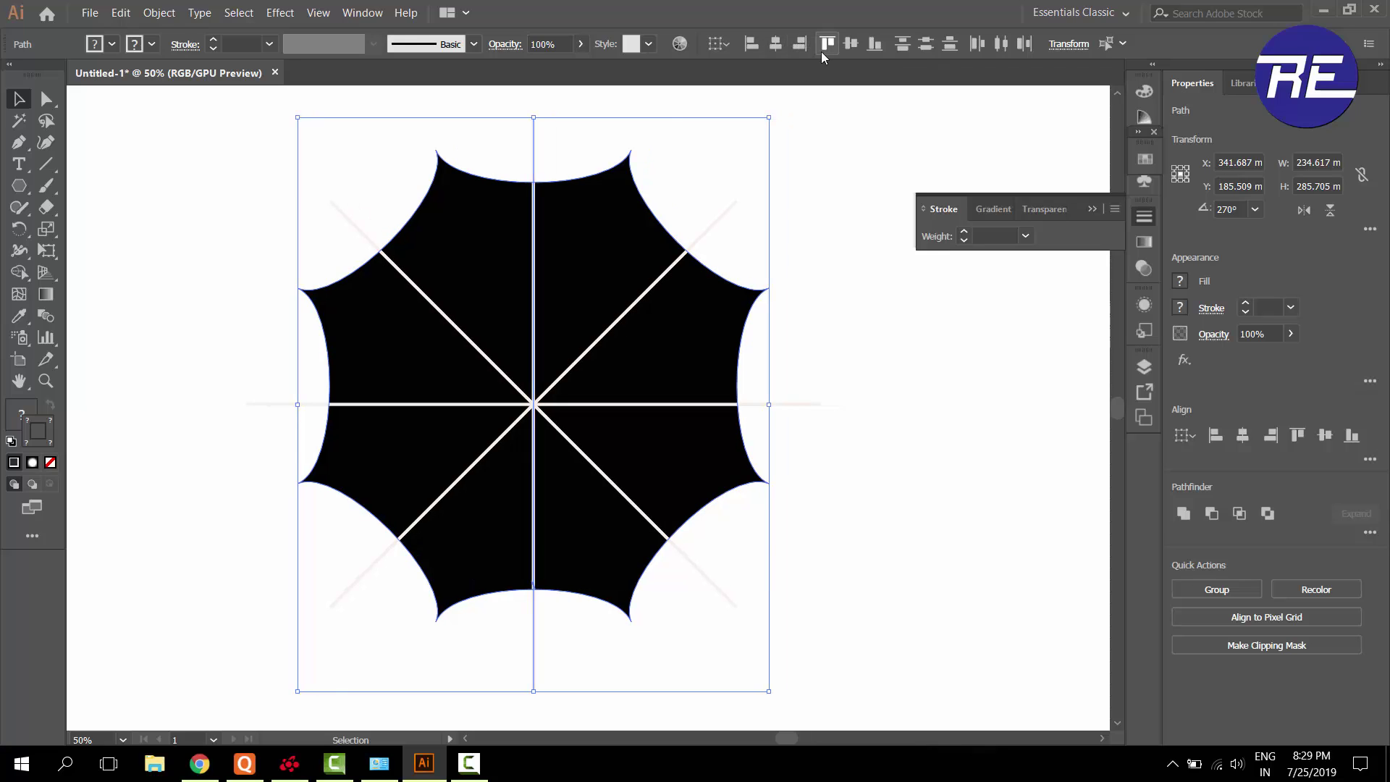
click(849, 45)
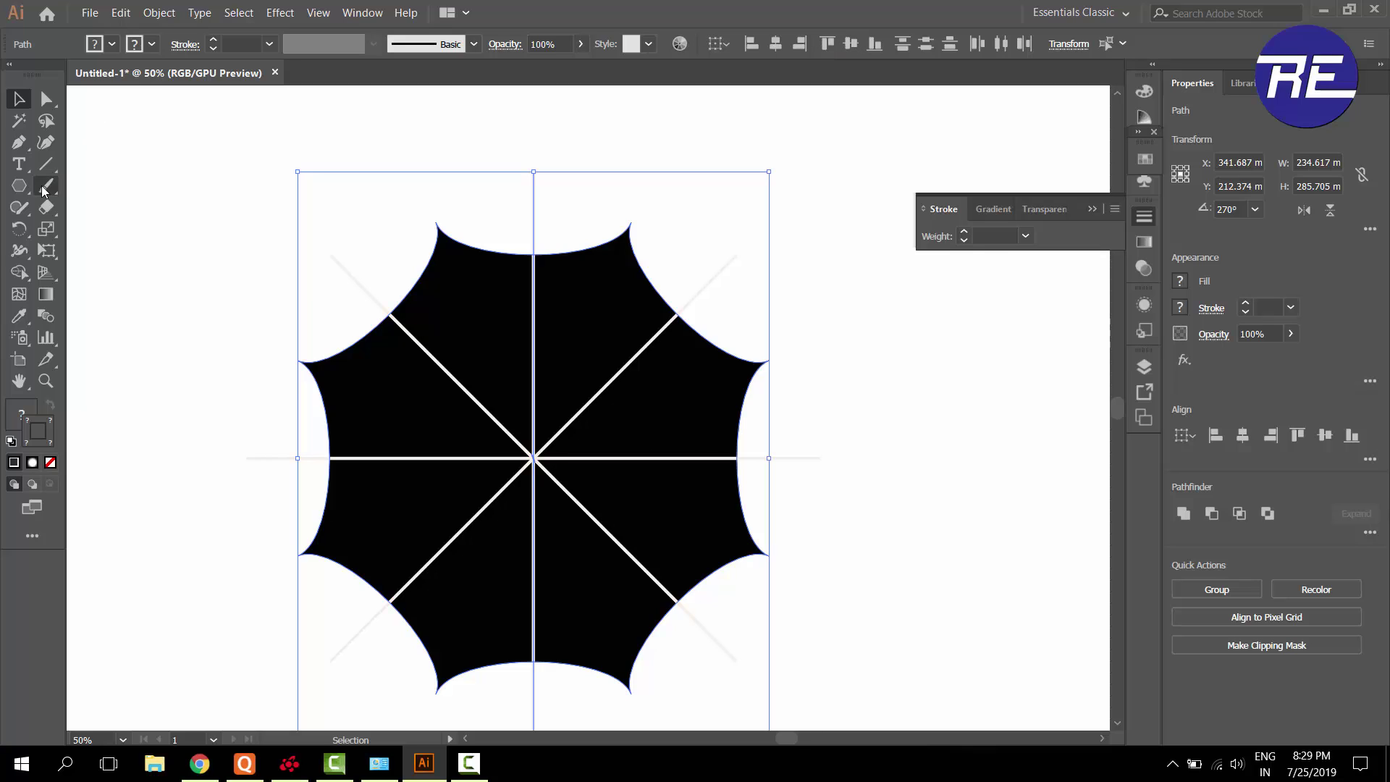
Rotate the selected rib lines by 22.5° using the Rotate dialog
click(128, 181)
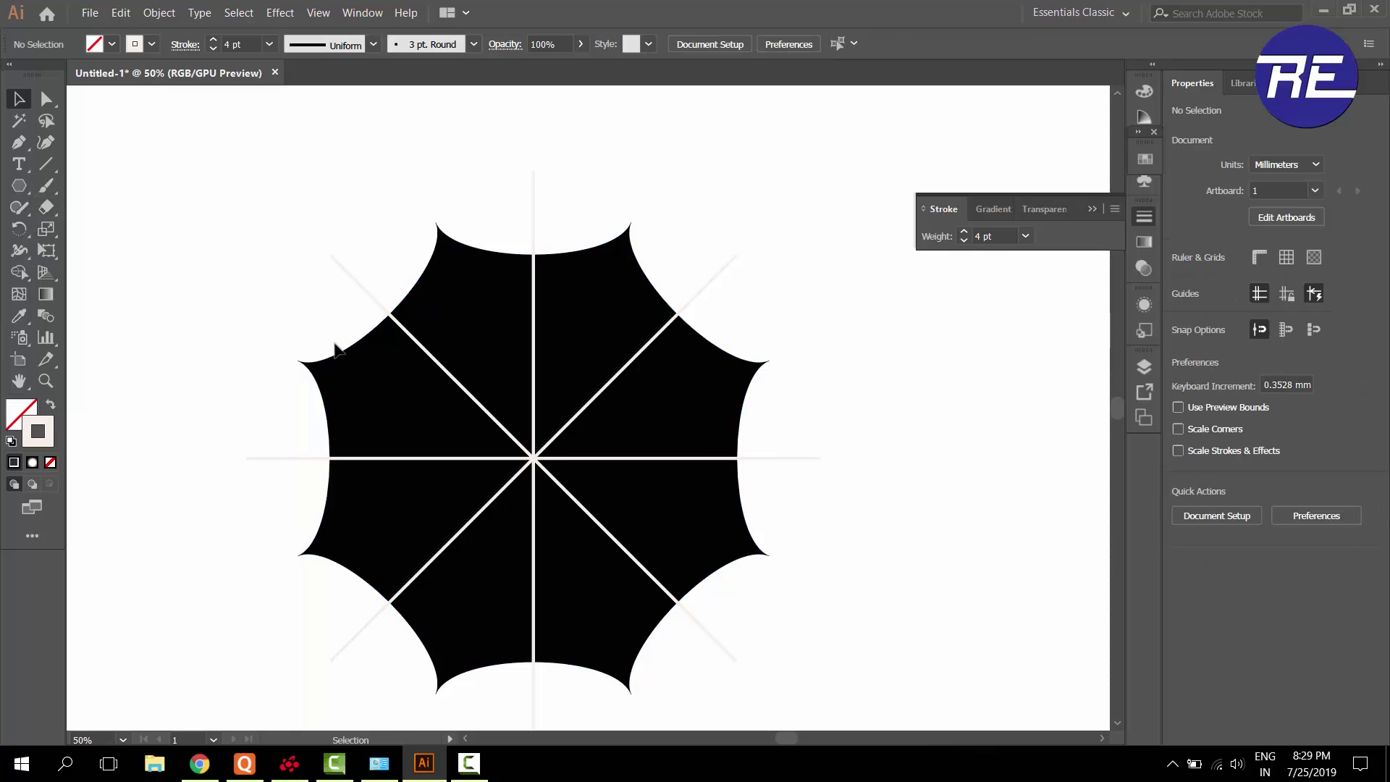
click(532, 193)
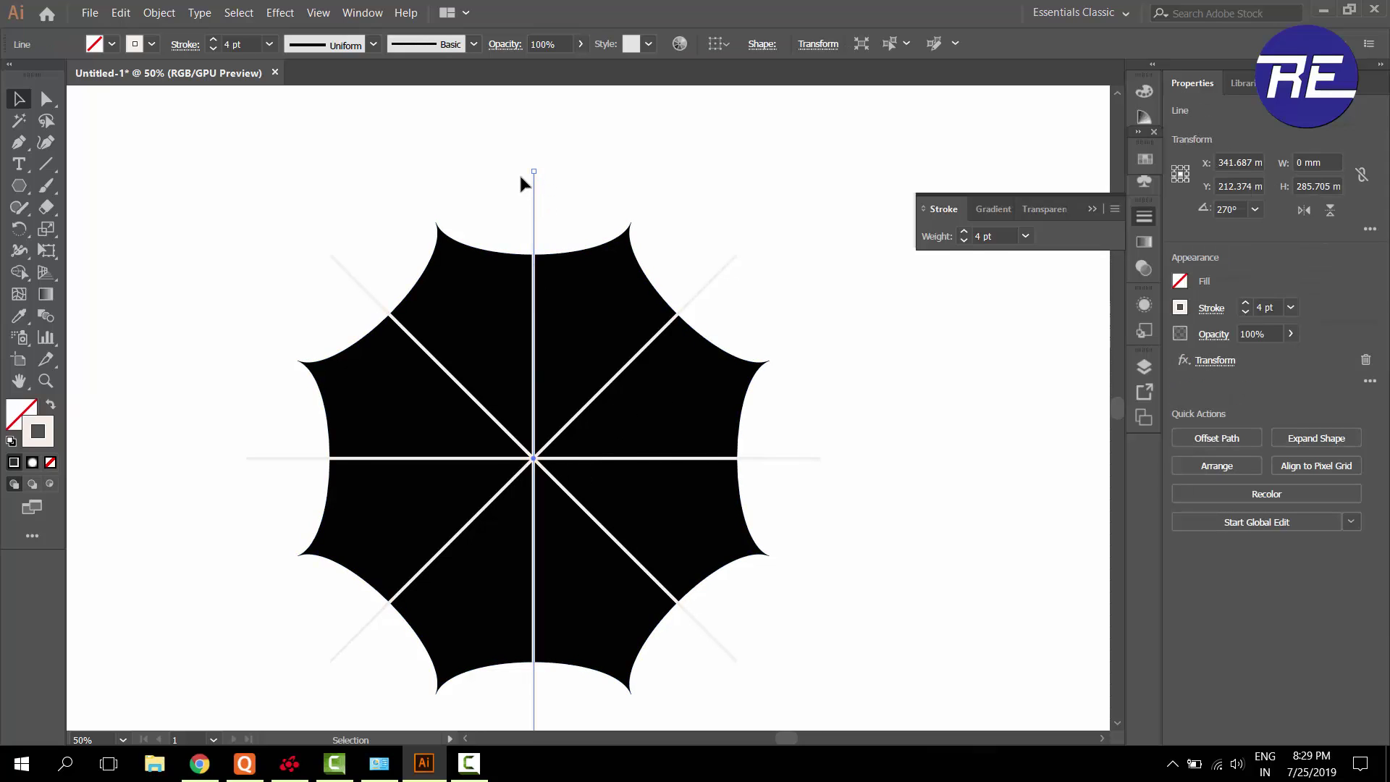
click(23, 230)
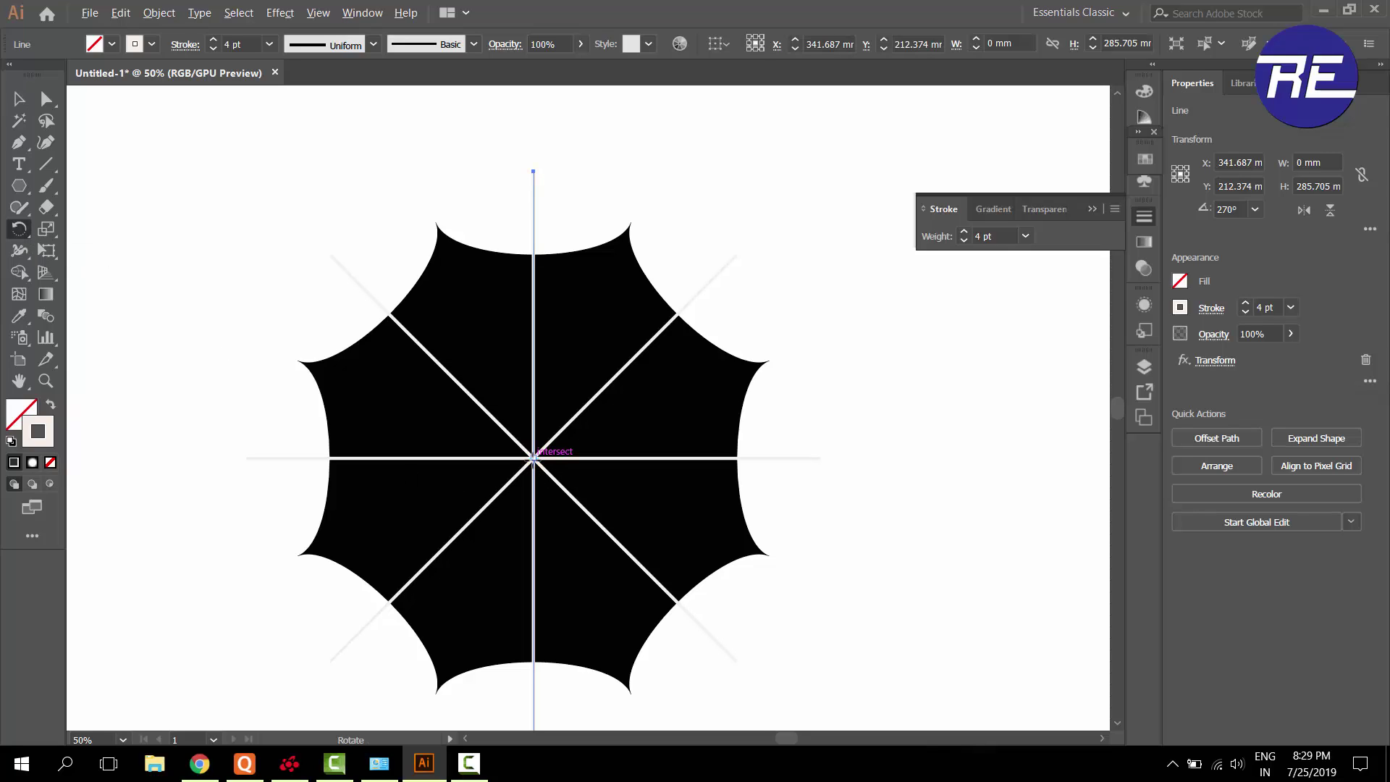
alt+click(534, 458)
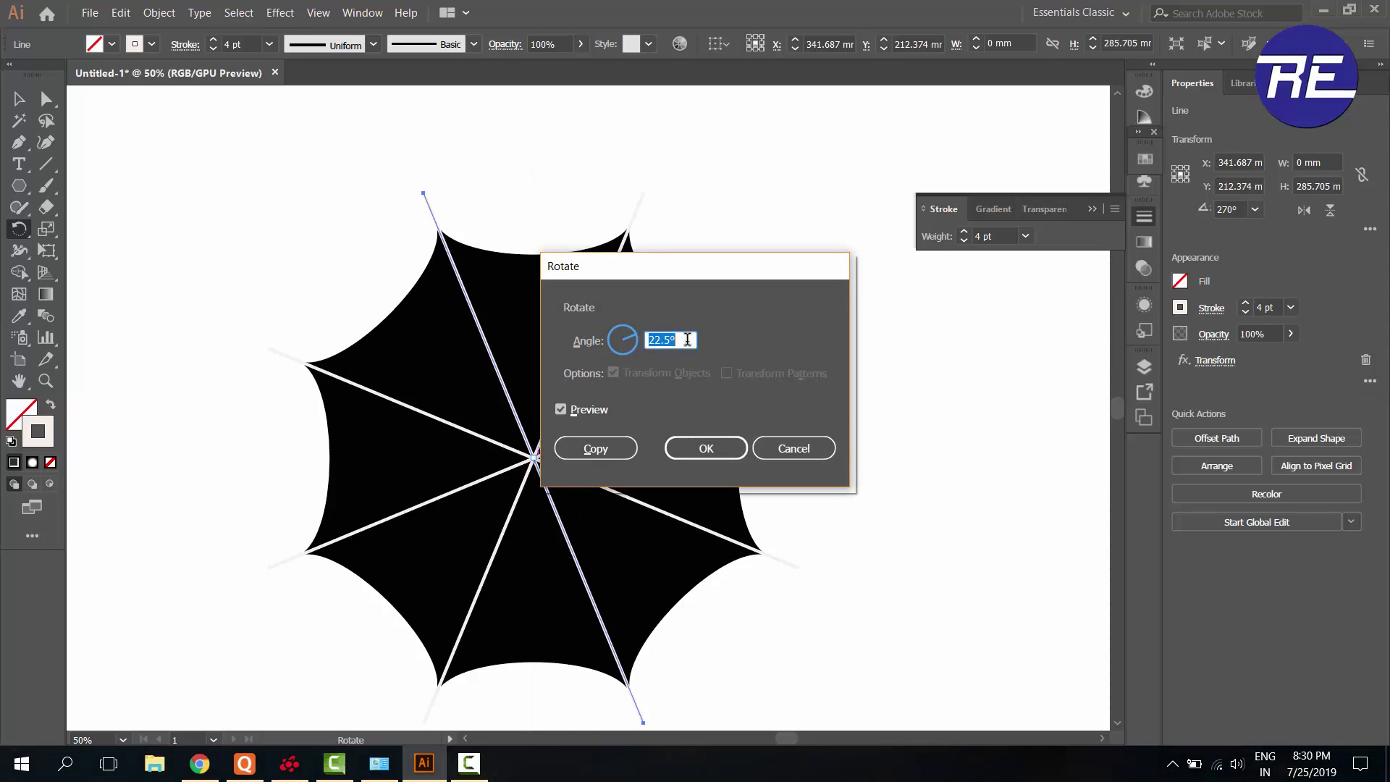
text(22.)
click(695, 455)
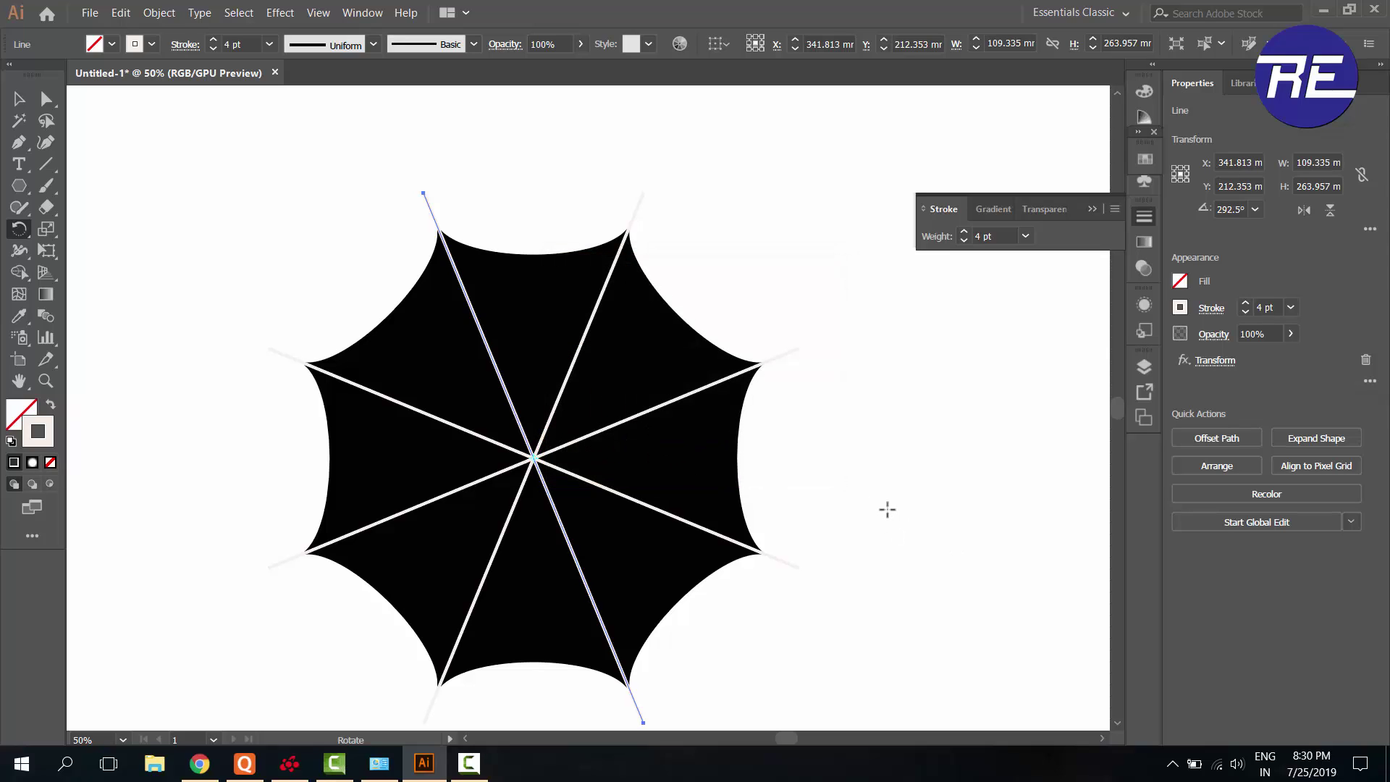
scroll(882, 507, down, 3)
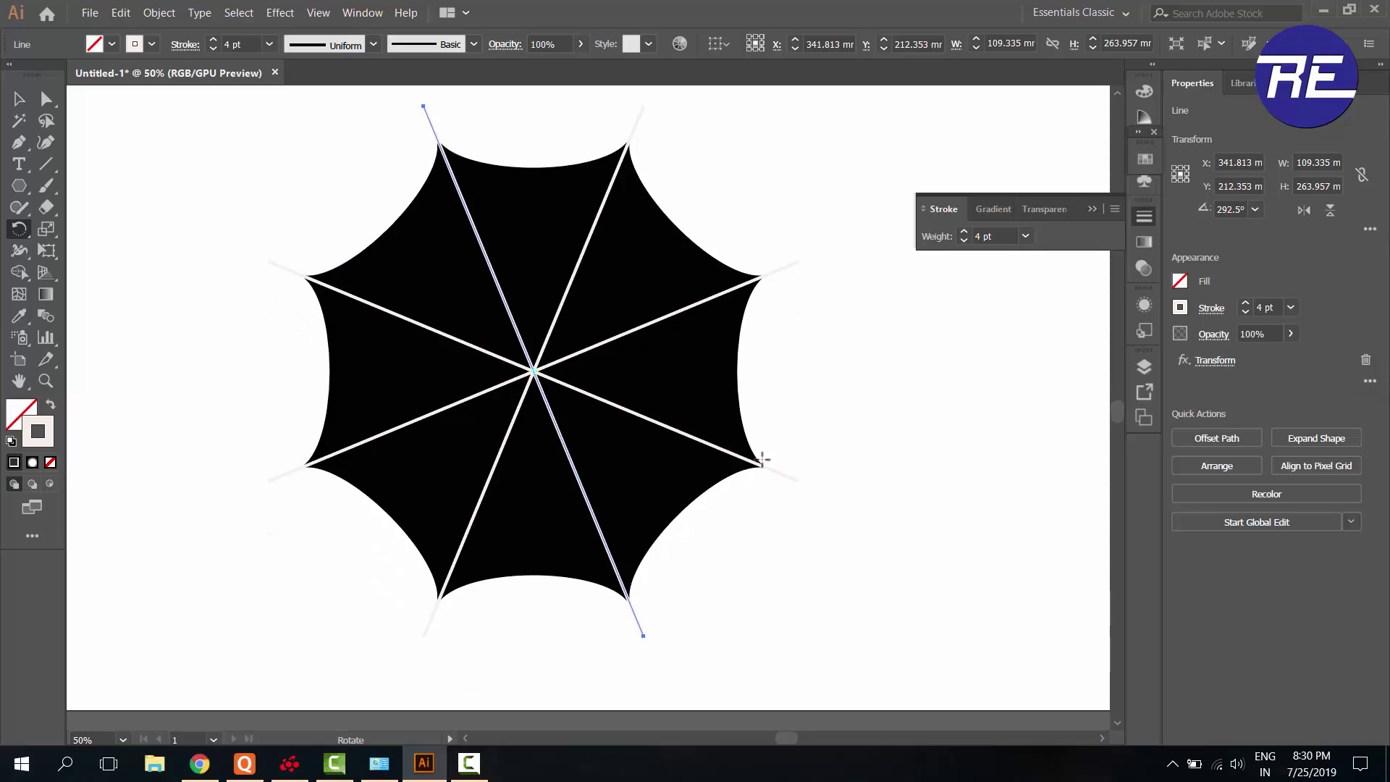
scroll(724, 452, down, 1)
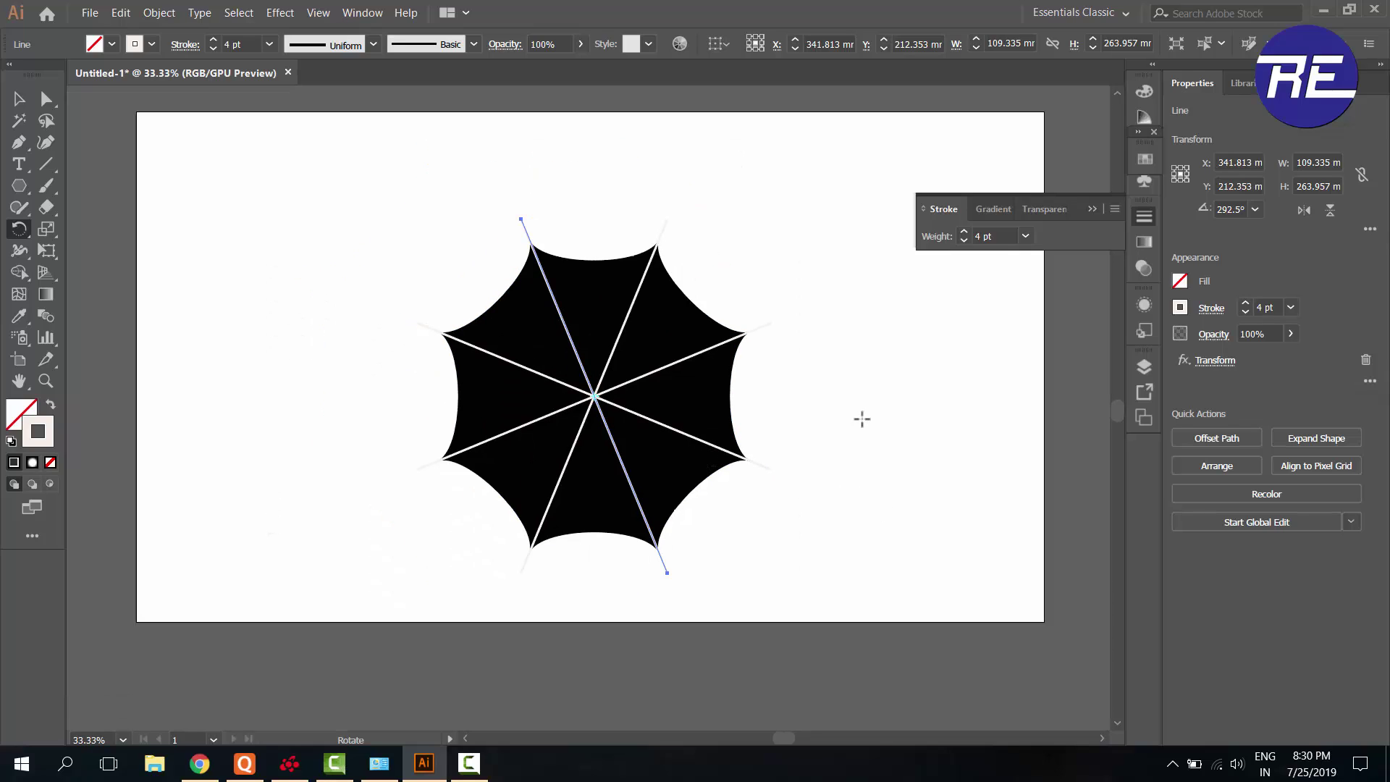
Expand the ribs' appearance, then expand their strokes into filled shapes and deselect
click(19, 100)
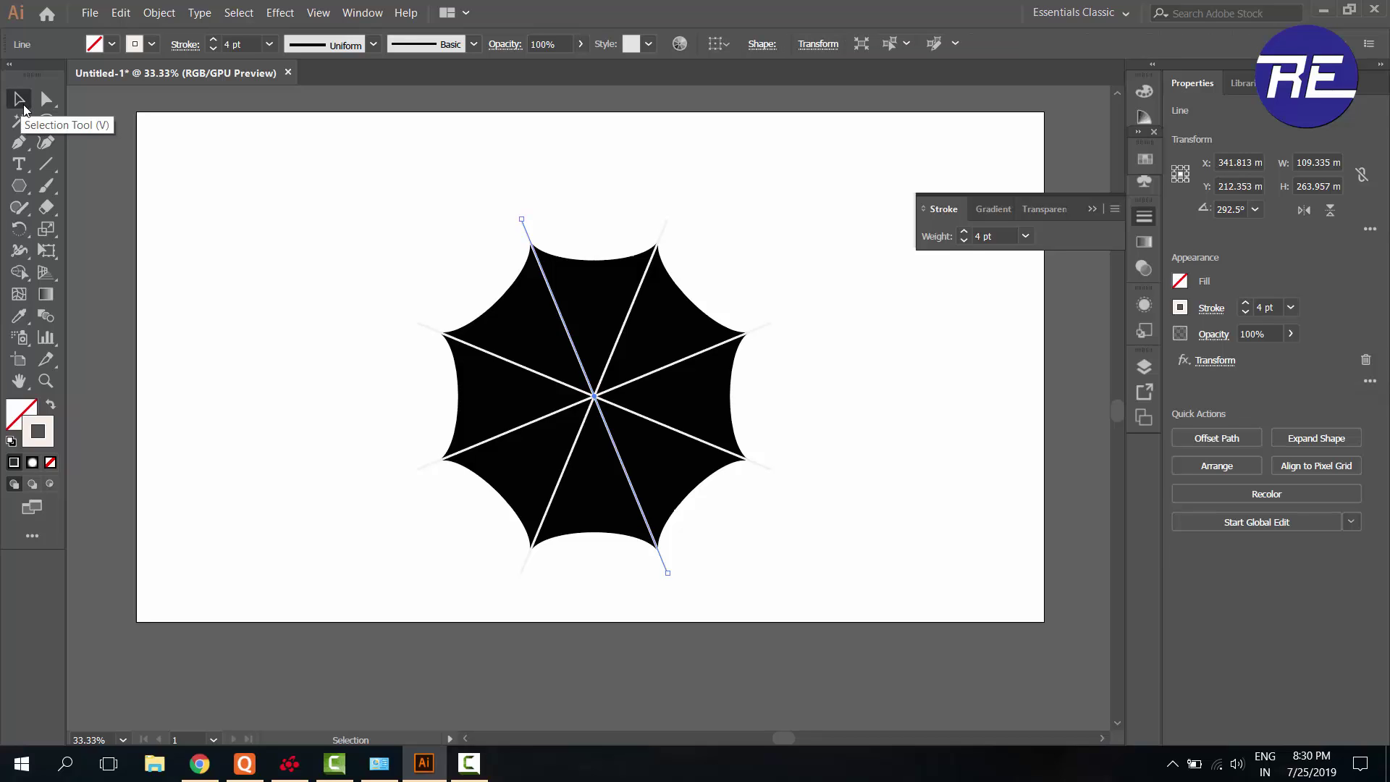
click(159, 13)
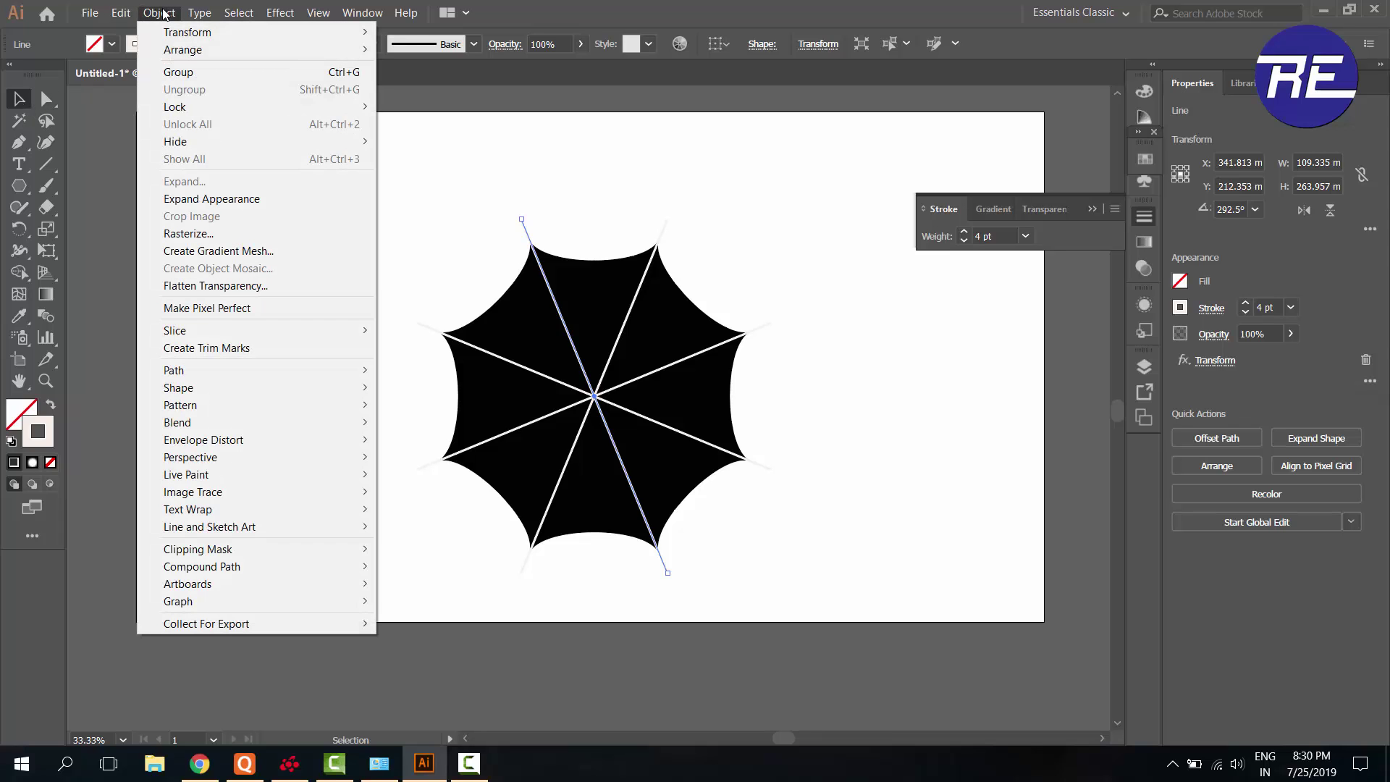
click(189, 198)
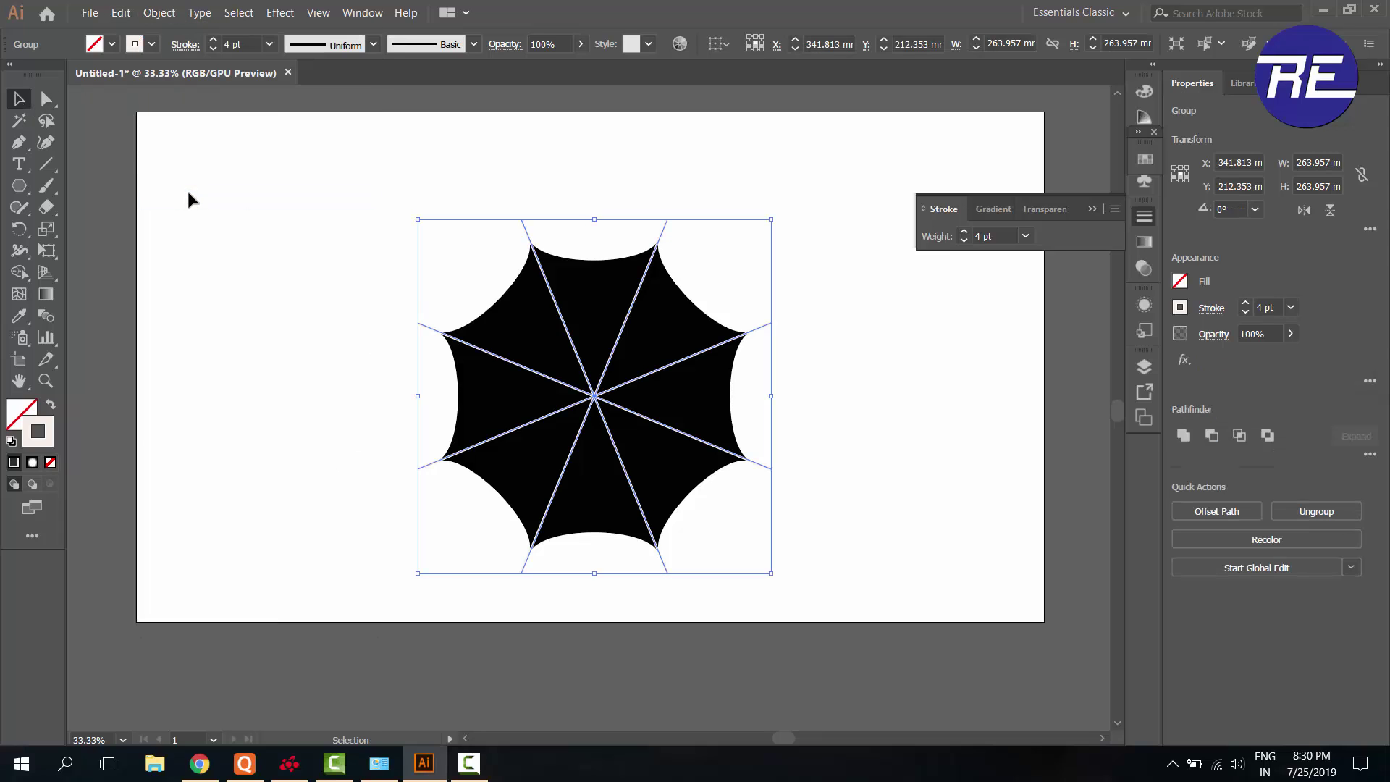
click(159, 12)
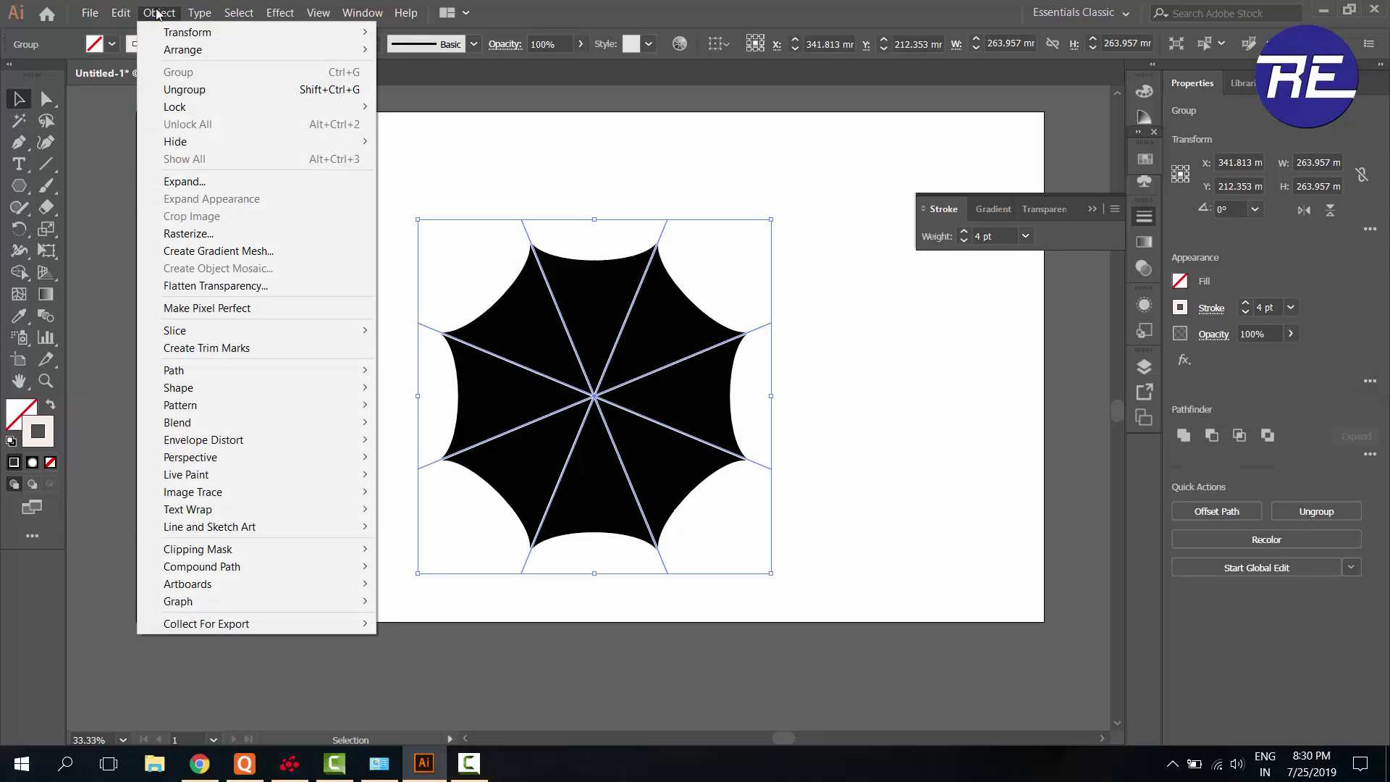
click(183, 181)
click(655, 485)
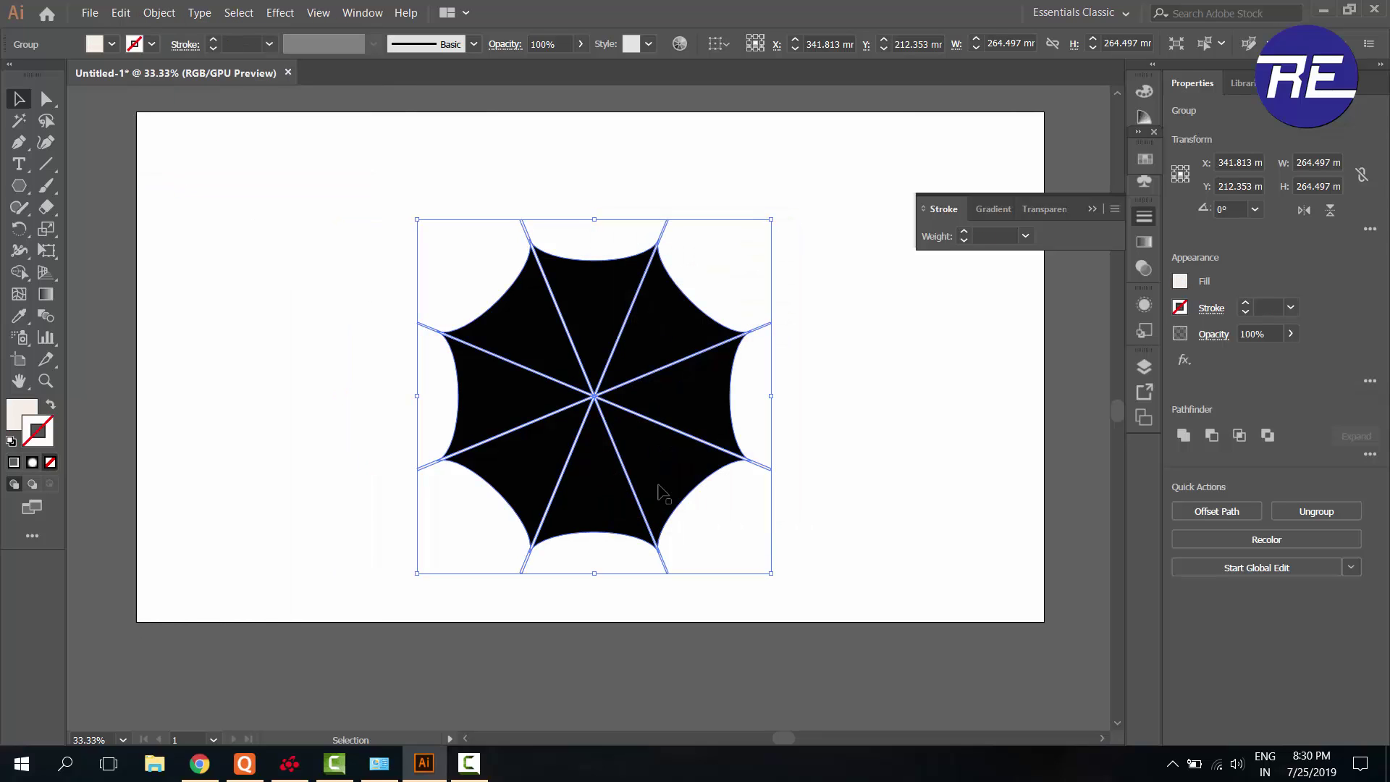
click(868, 441)
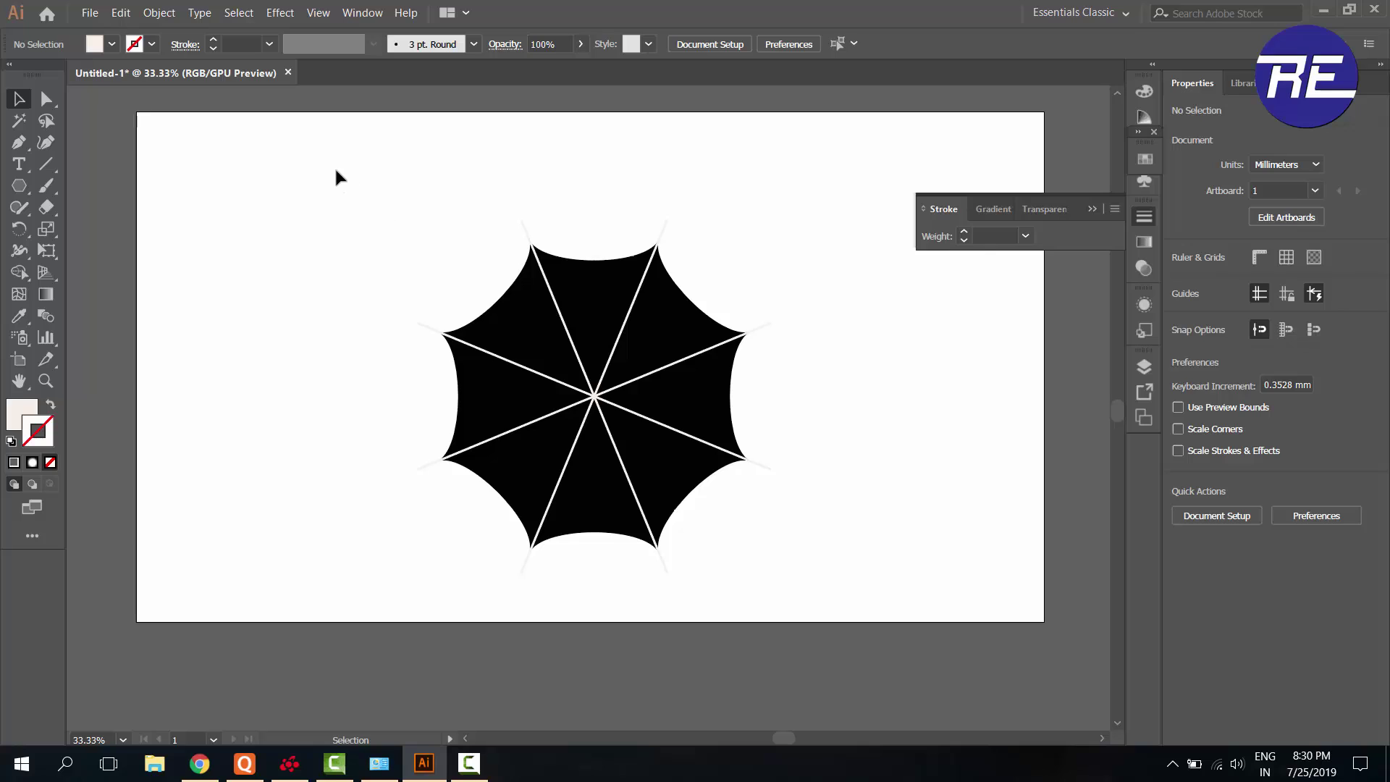
Select all artwork and fill seven wedges white with the Shape Builder tool
mouse_move(336, 170)
mouse_down()
mouse_move(423, 290)
mouse_move(831, 592)
mouse_up()
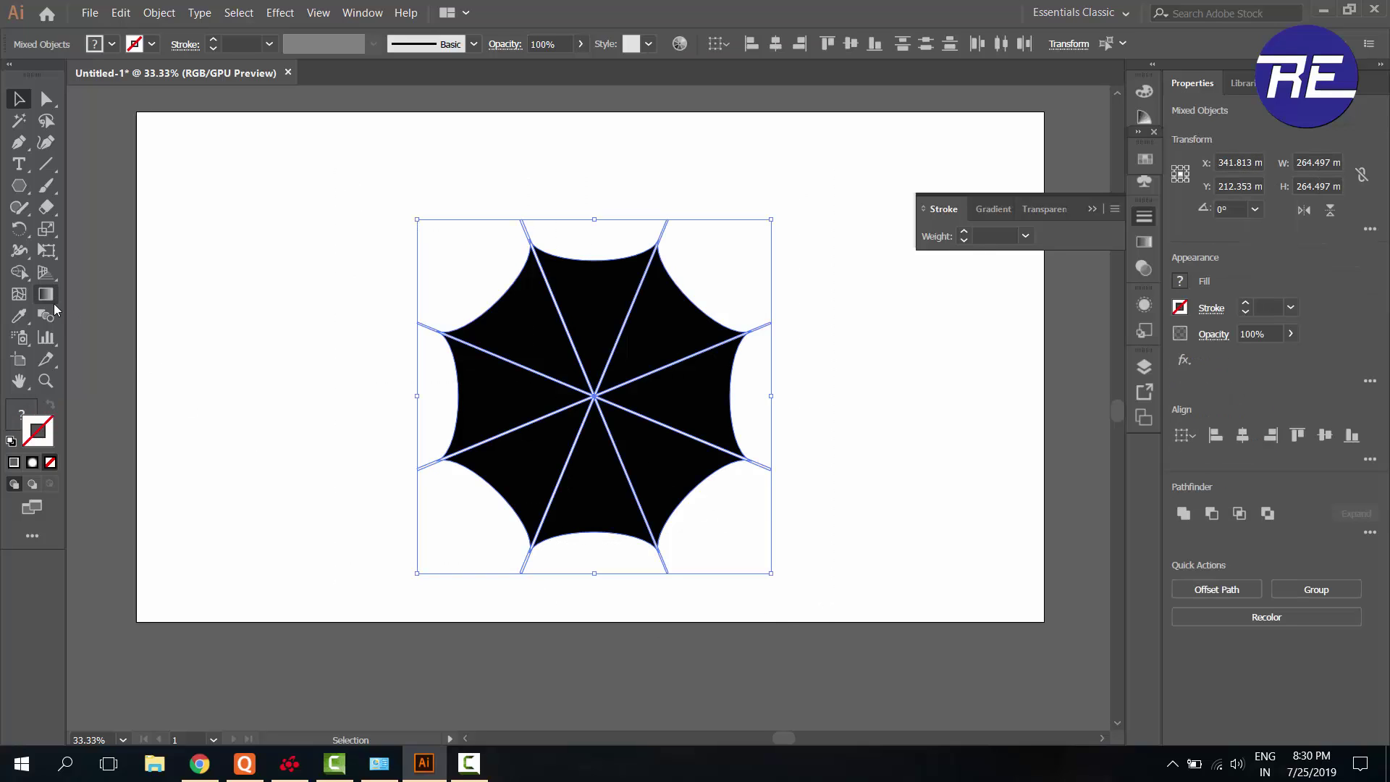
click(19, 272)
click(536, 329)
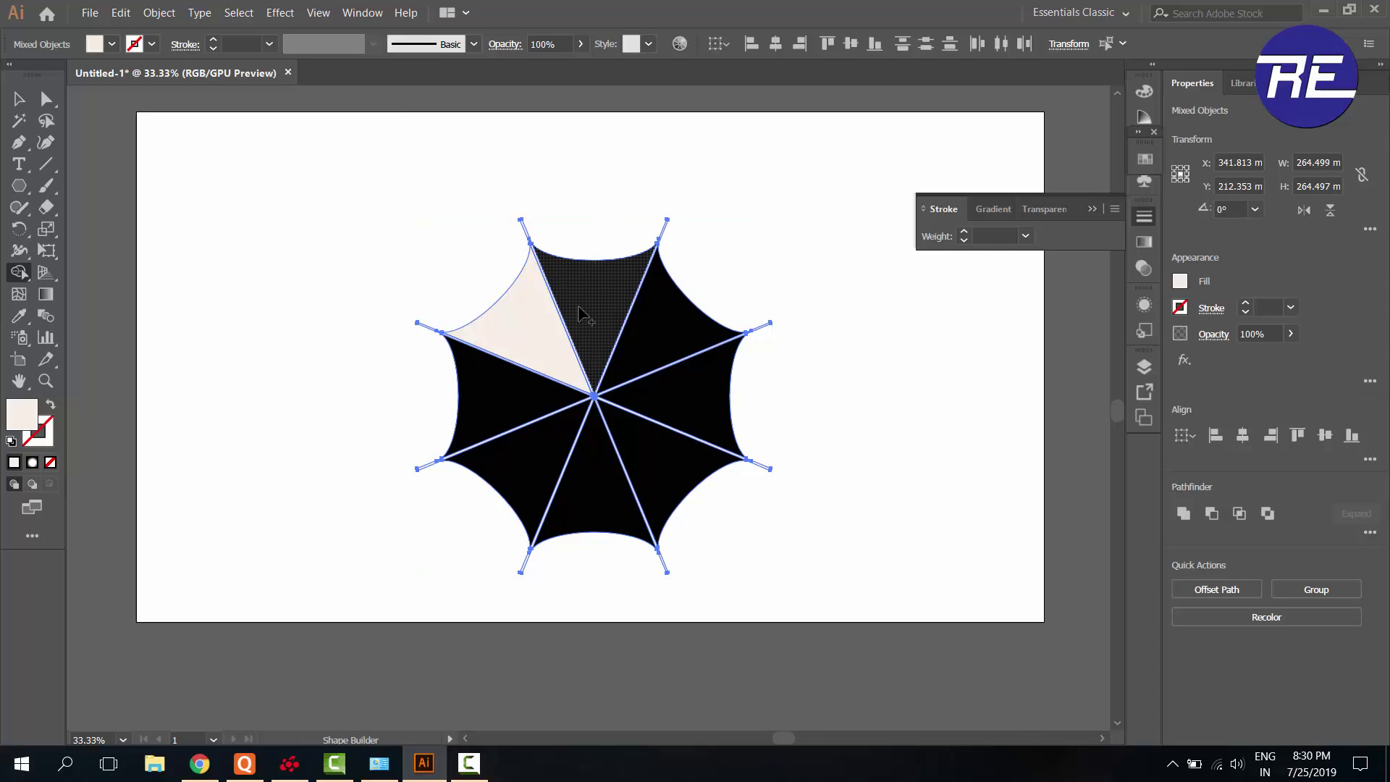
click(601, 311)
click(666, 322)
click(695, 402)
click(661, 459)
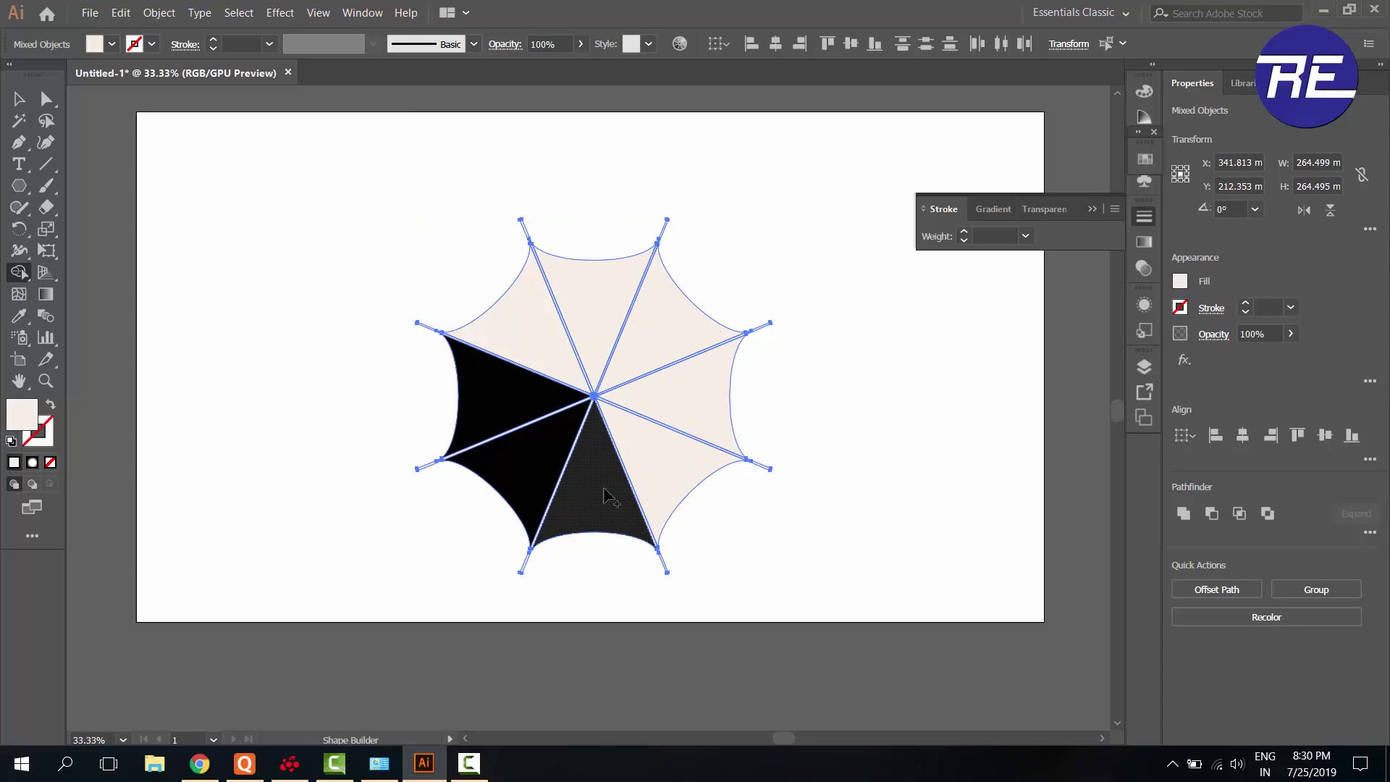
click(586, 492)
click(514, 470)
Colour the top and bottom wedges red, the lower-left and upper-right yellow
click(1144, 159)
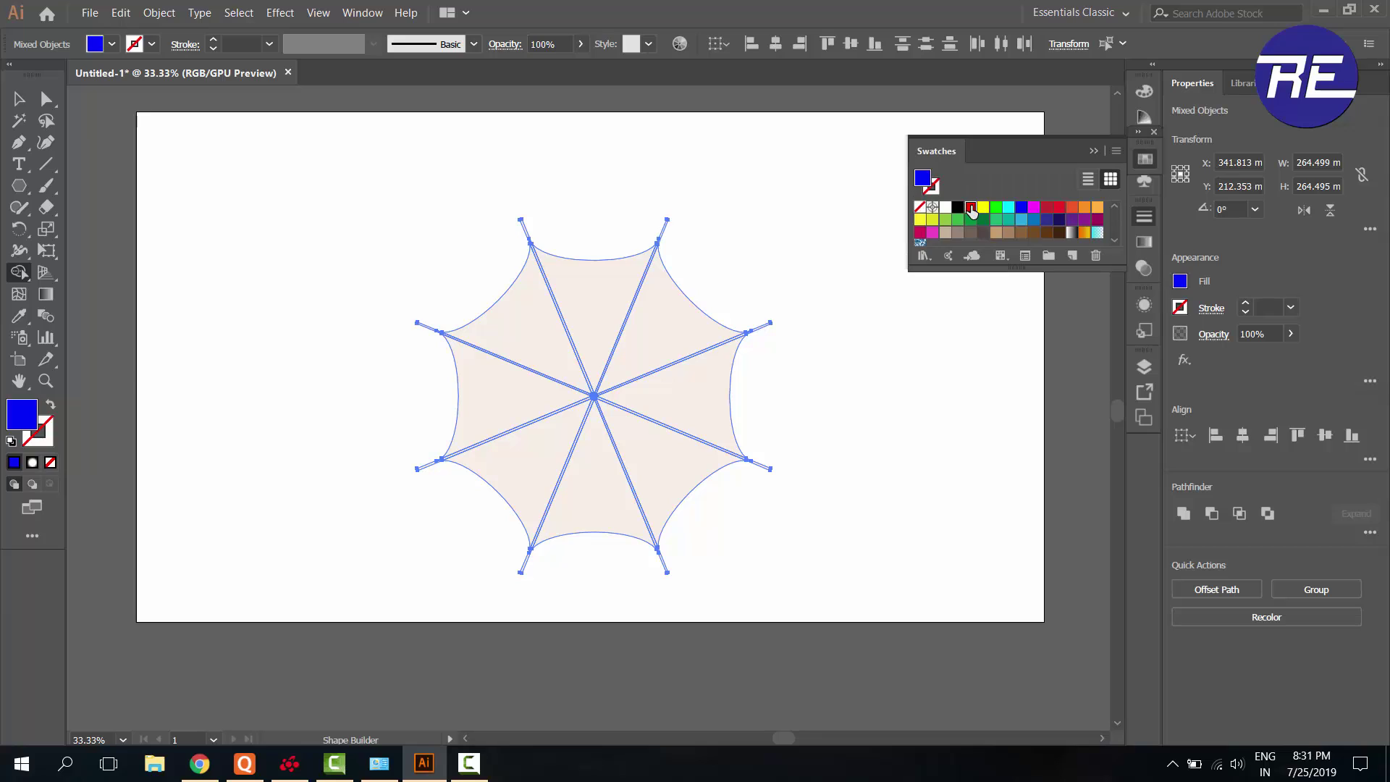
click(971, 207)
click(592, 298)
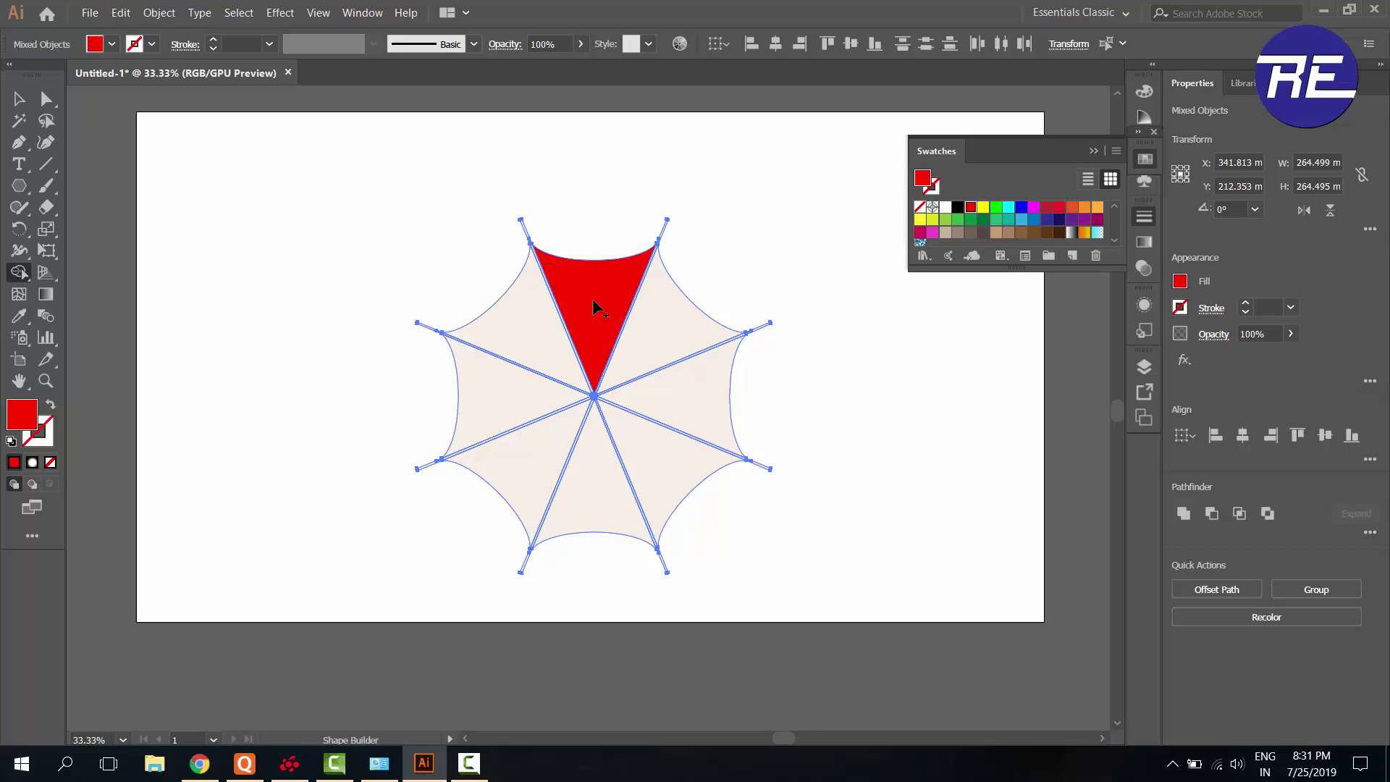
click(589, 466)
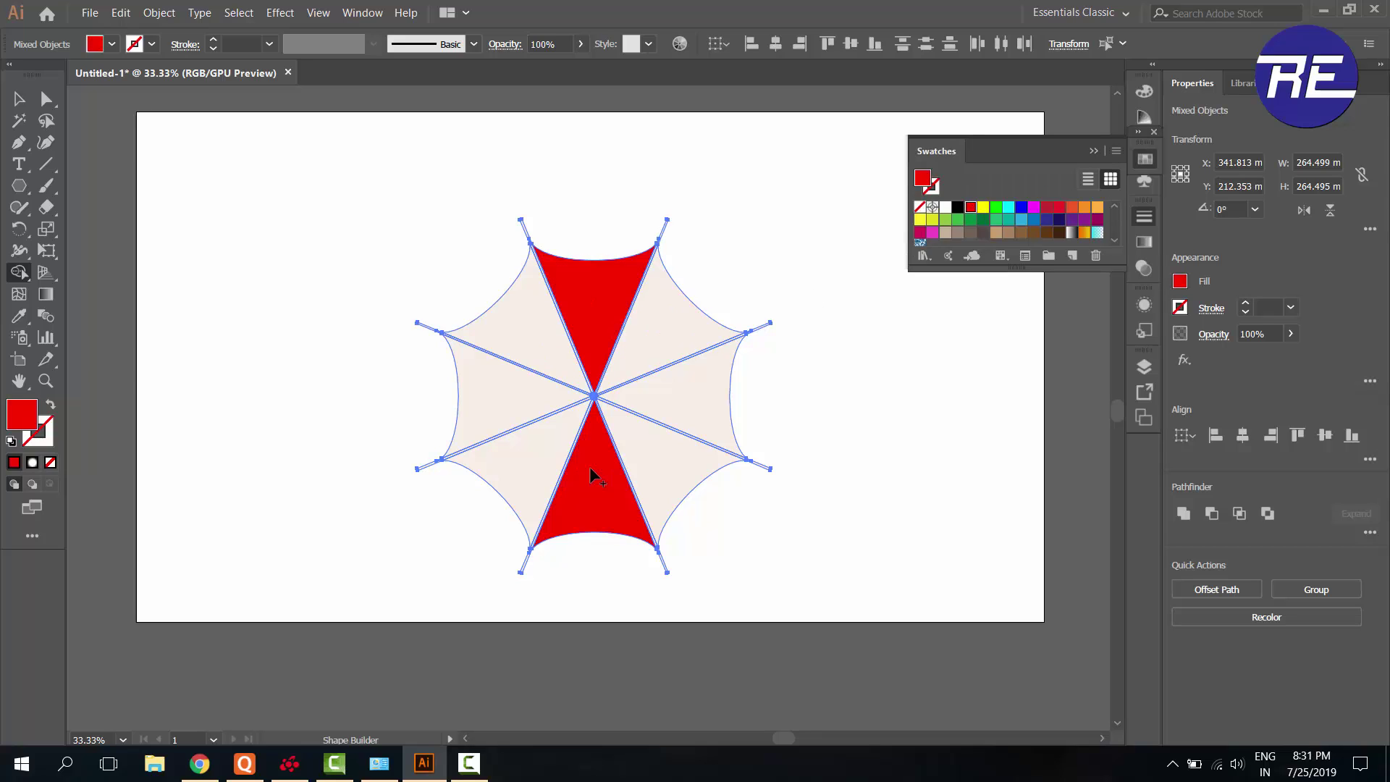
click(982, 207)
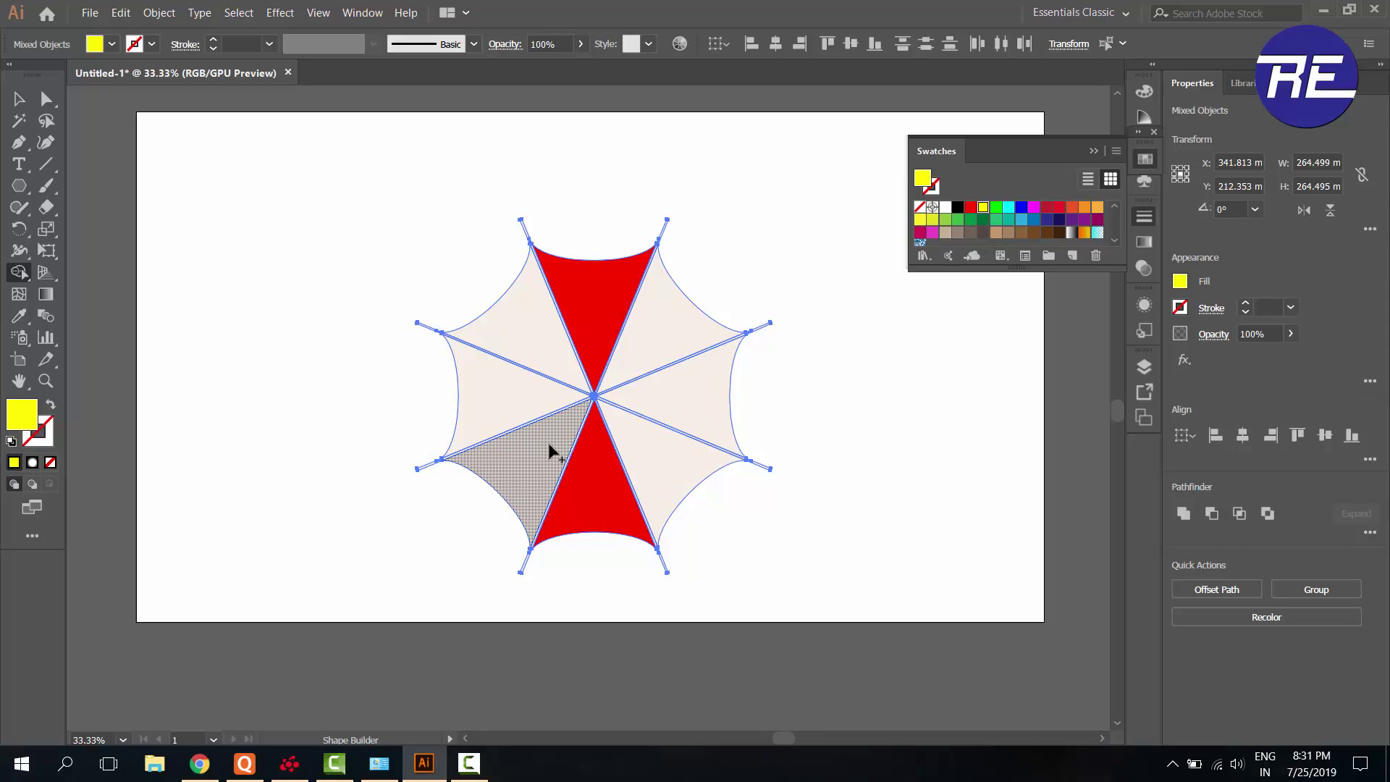
click(553, 453)
click(688, 339)
Colour the left and right wedges blue, the upper-left and lower-right dark green
click(1021, 207)
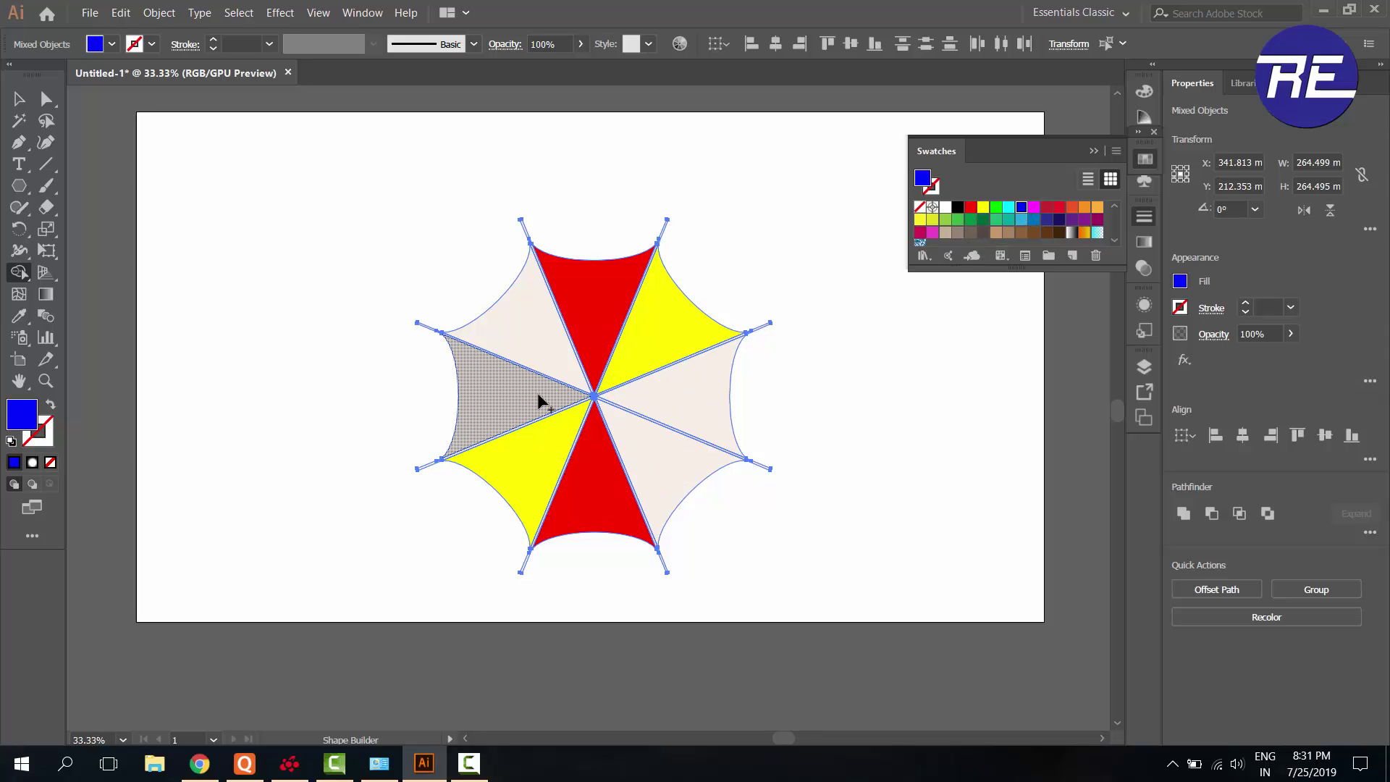
click(510, 376)
click(652, 384)
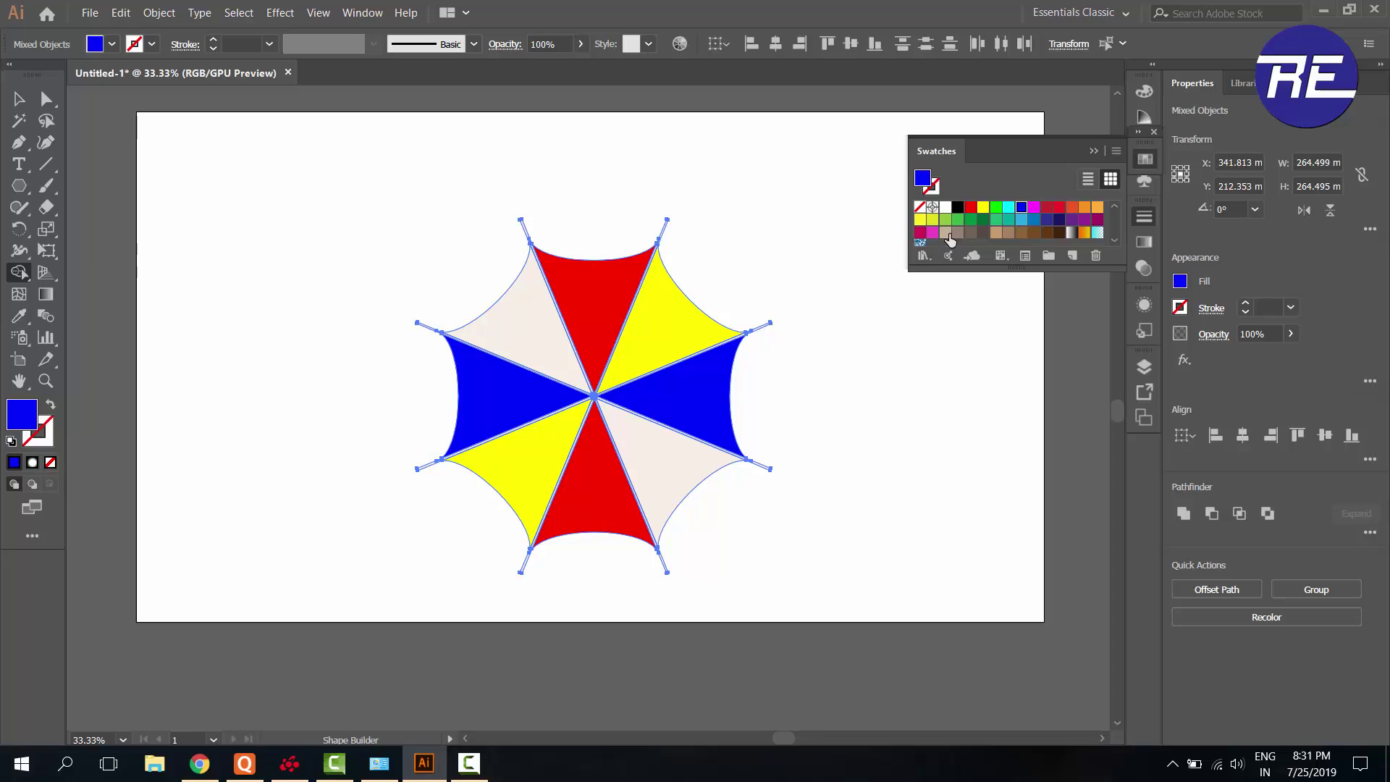
click(983, 208)
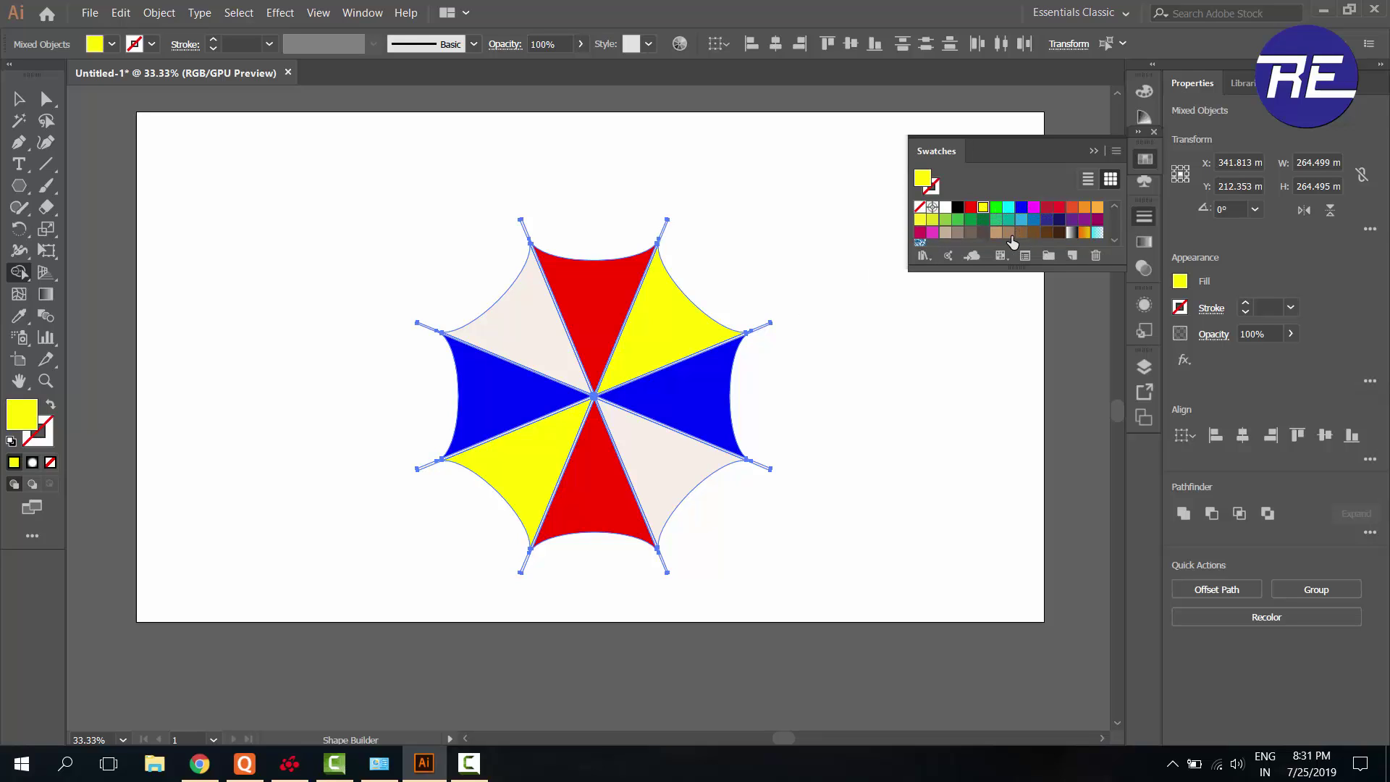
click(982, 219)
click(554, 336)
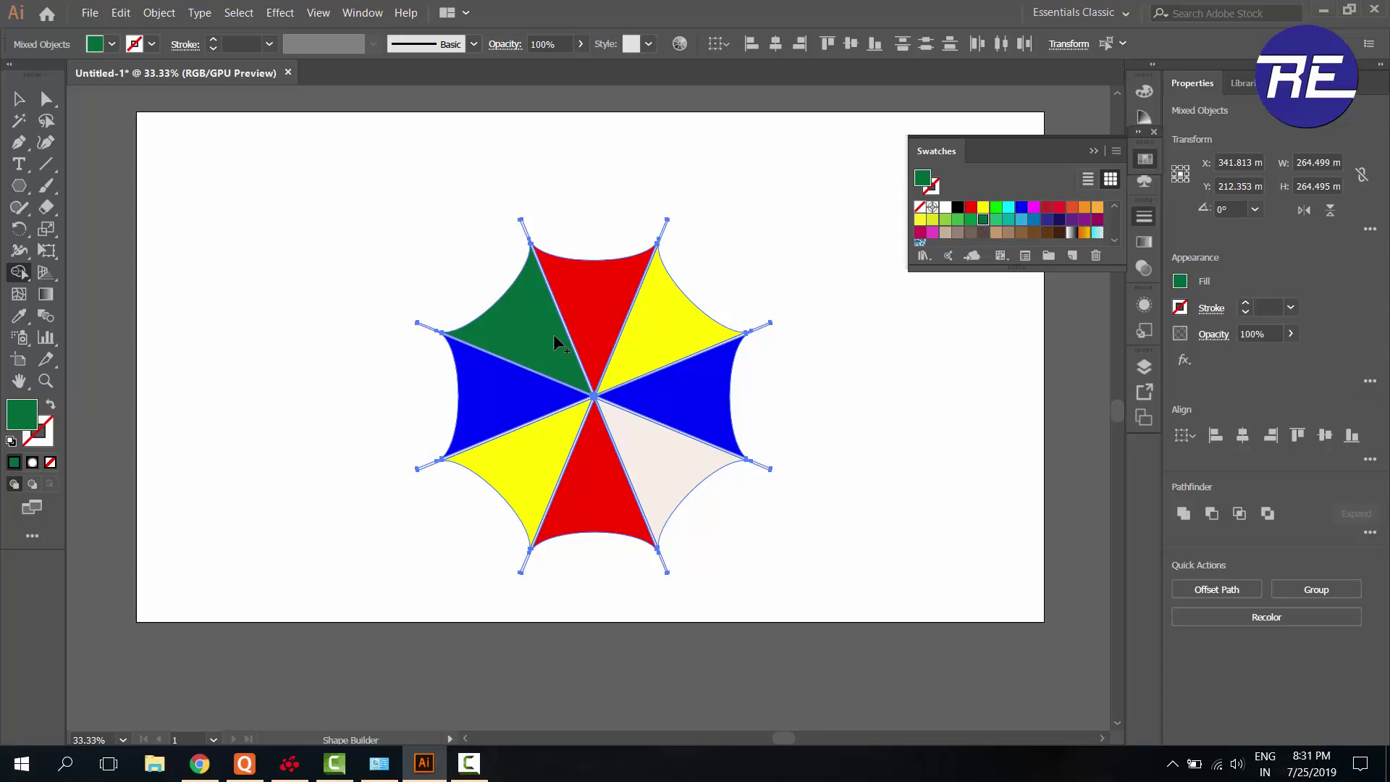
click(676, 456)
With the Selection tool, marquee-drag across the whole umbrella, panels and ribs
click(19, 98)
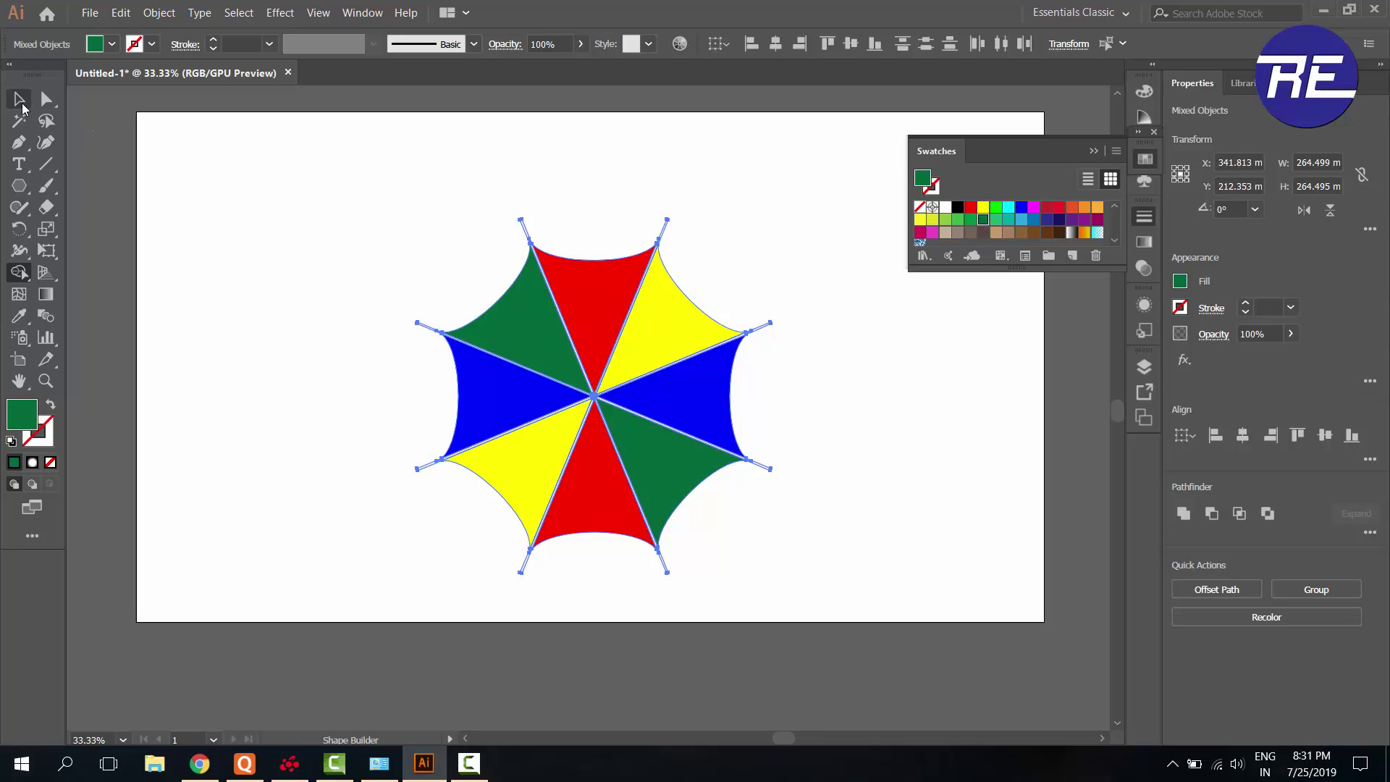
click(224, 162)
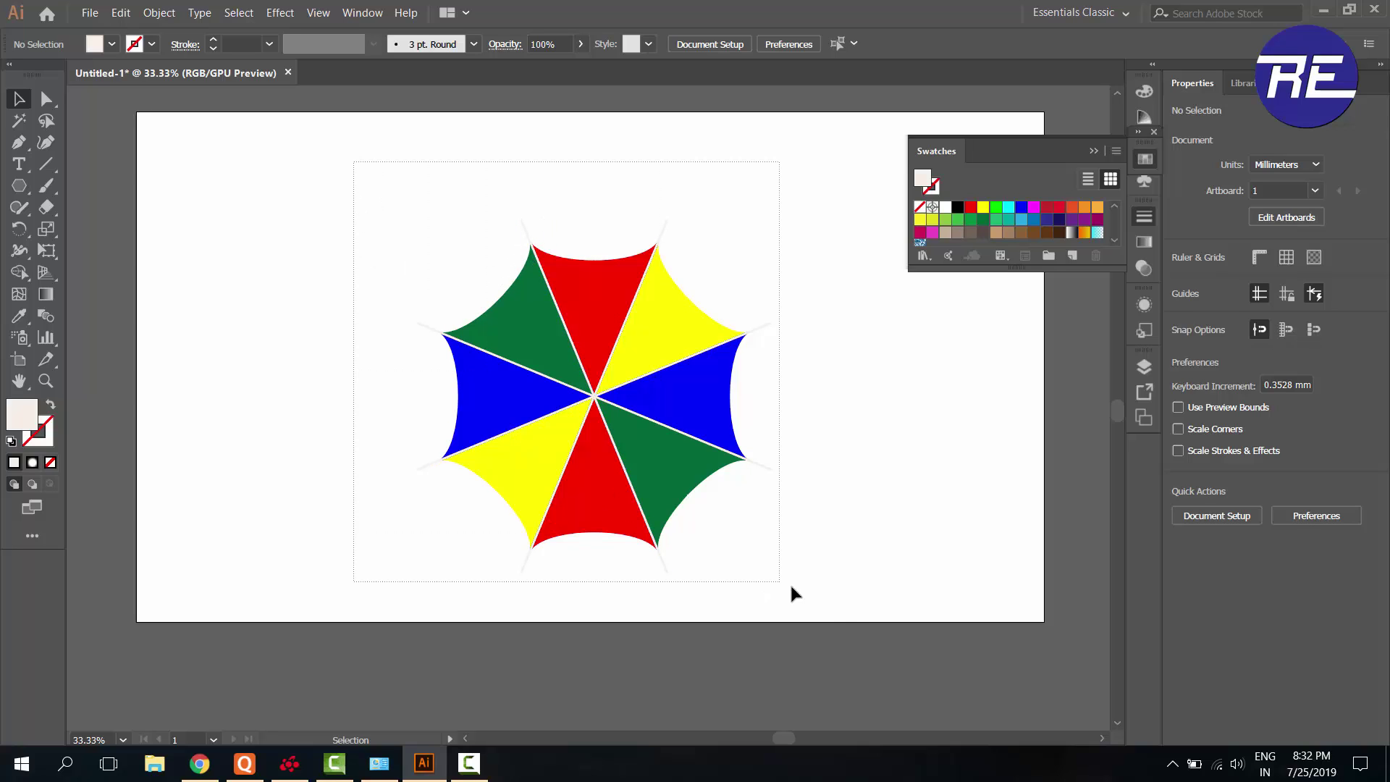
drag(353, 170, 852, 608)
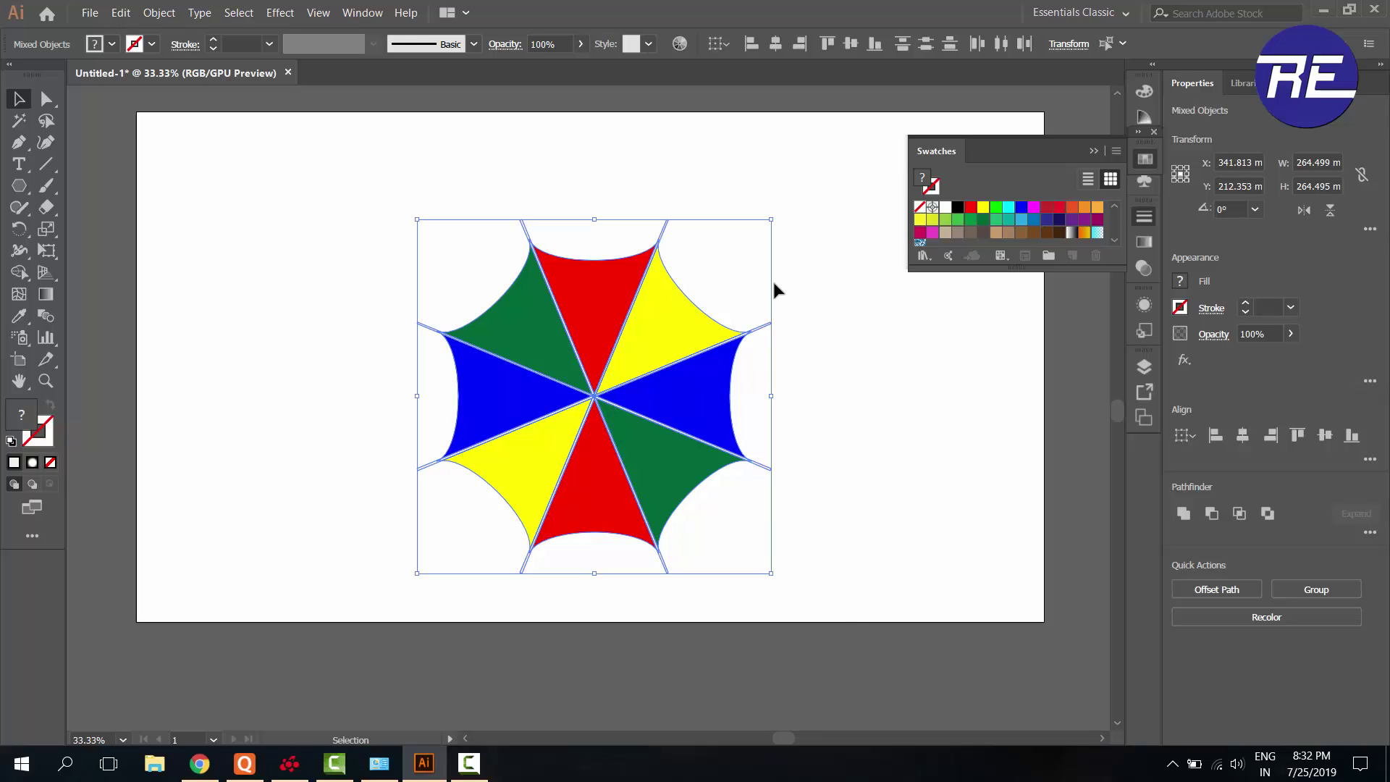
click(820, 284)
Move the black rib lines back over the canopy along the panel seams, leaving nothing selected
mouse_move(687, 192)
mouse_down()
mouse_move(759, 275)
mouse_move(686, 233)
mouse_move(750, 265)
mouse_up()
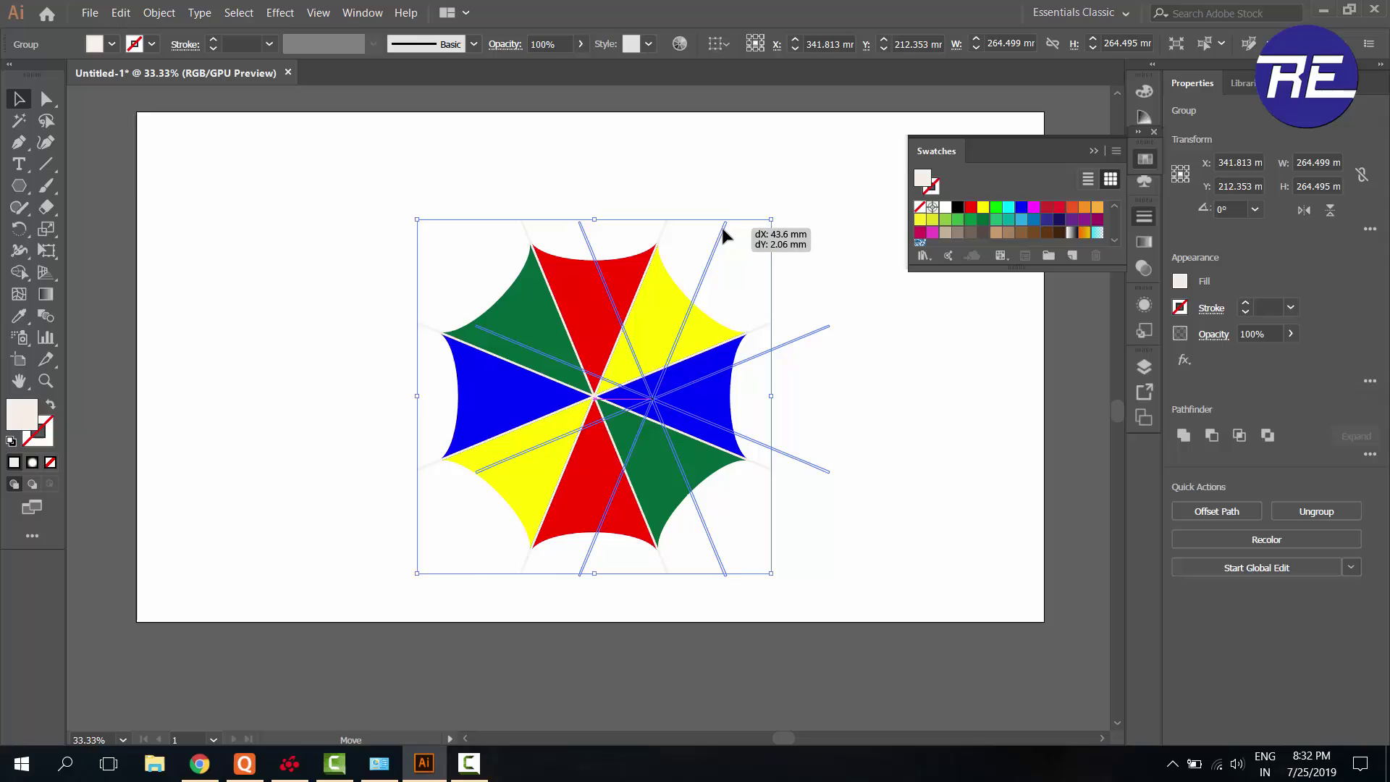
click(840, 349)
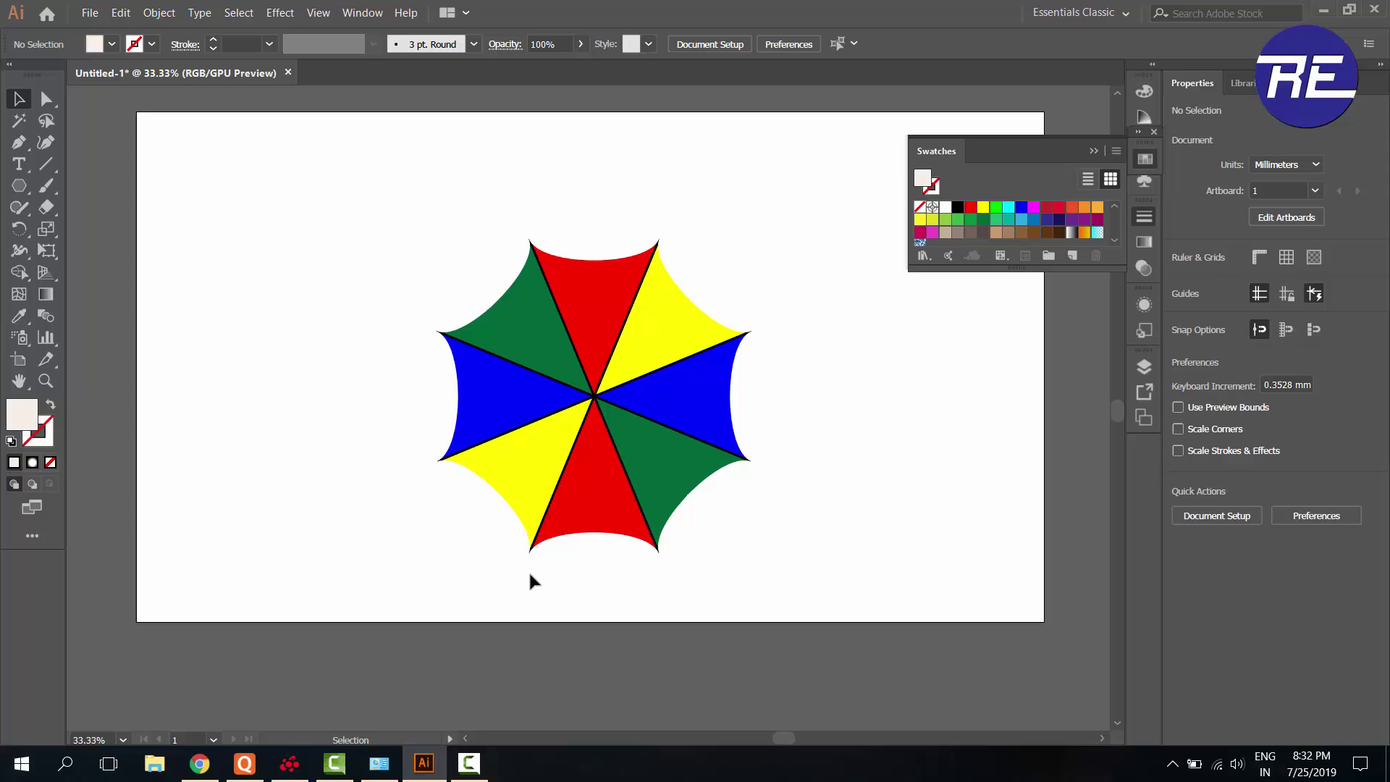
scroll(530, 573, up, 1)
scroll(530, 572, up, 1)
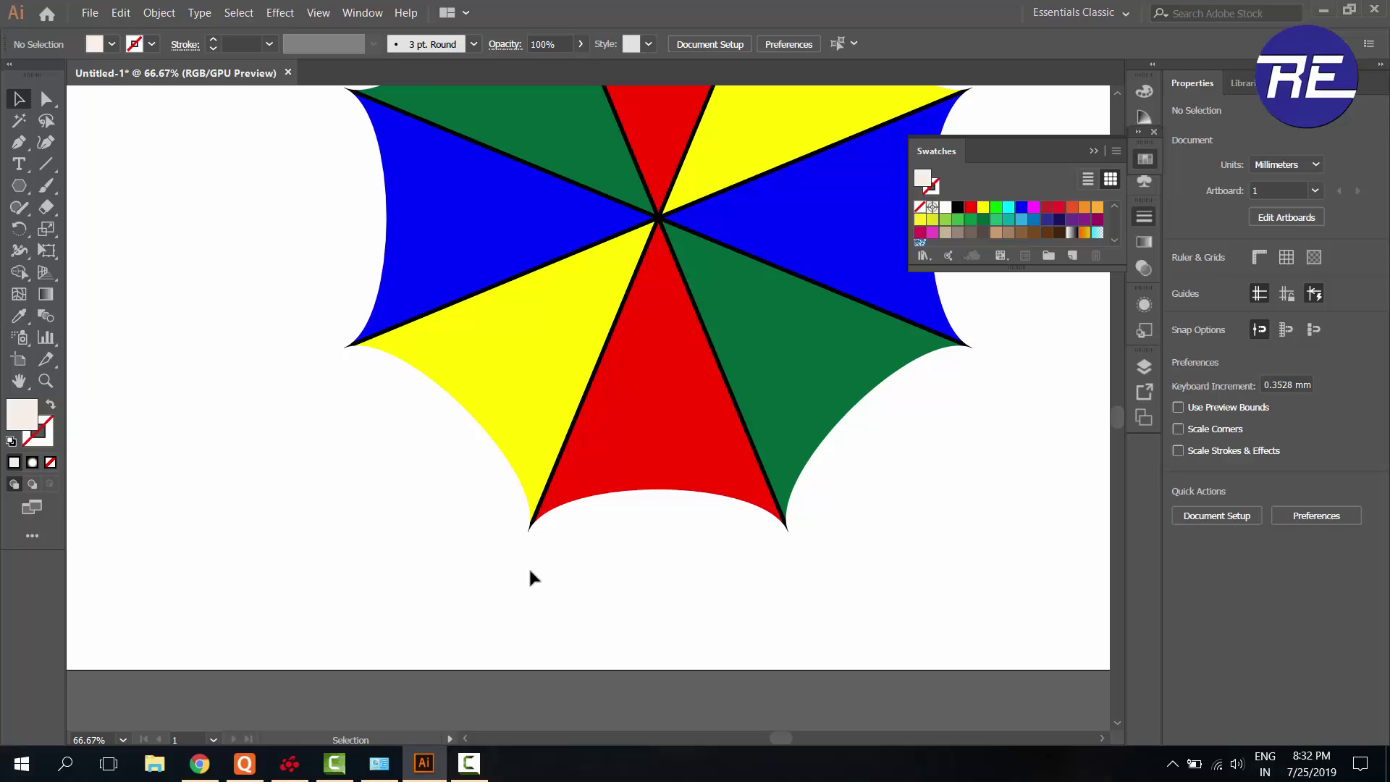
Draw a small 7.566 mm circle left of the umbrella and fill it black
drag(19, 185, 58, 229)
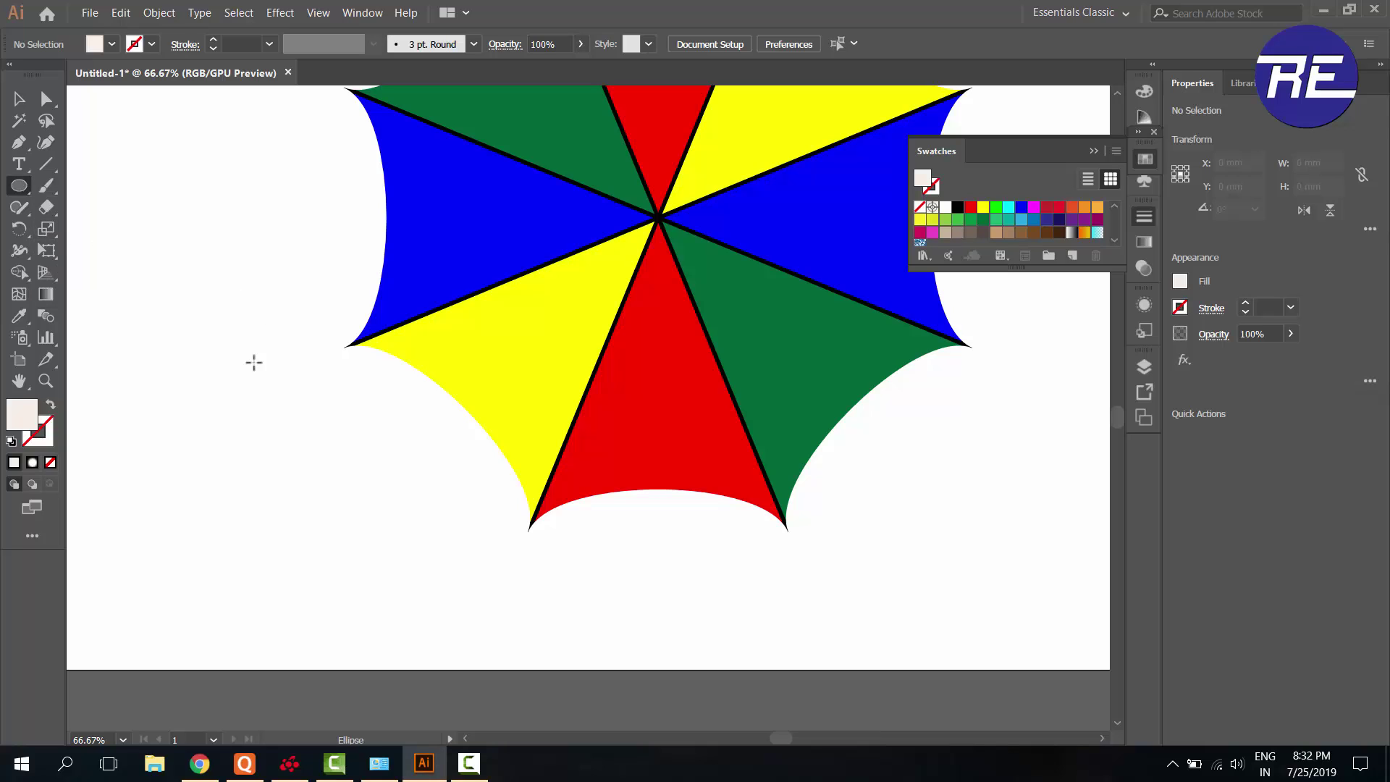
drag(235, 381, 247, 393)
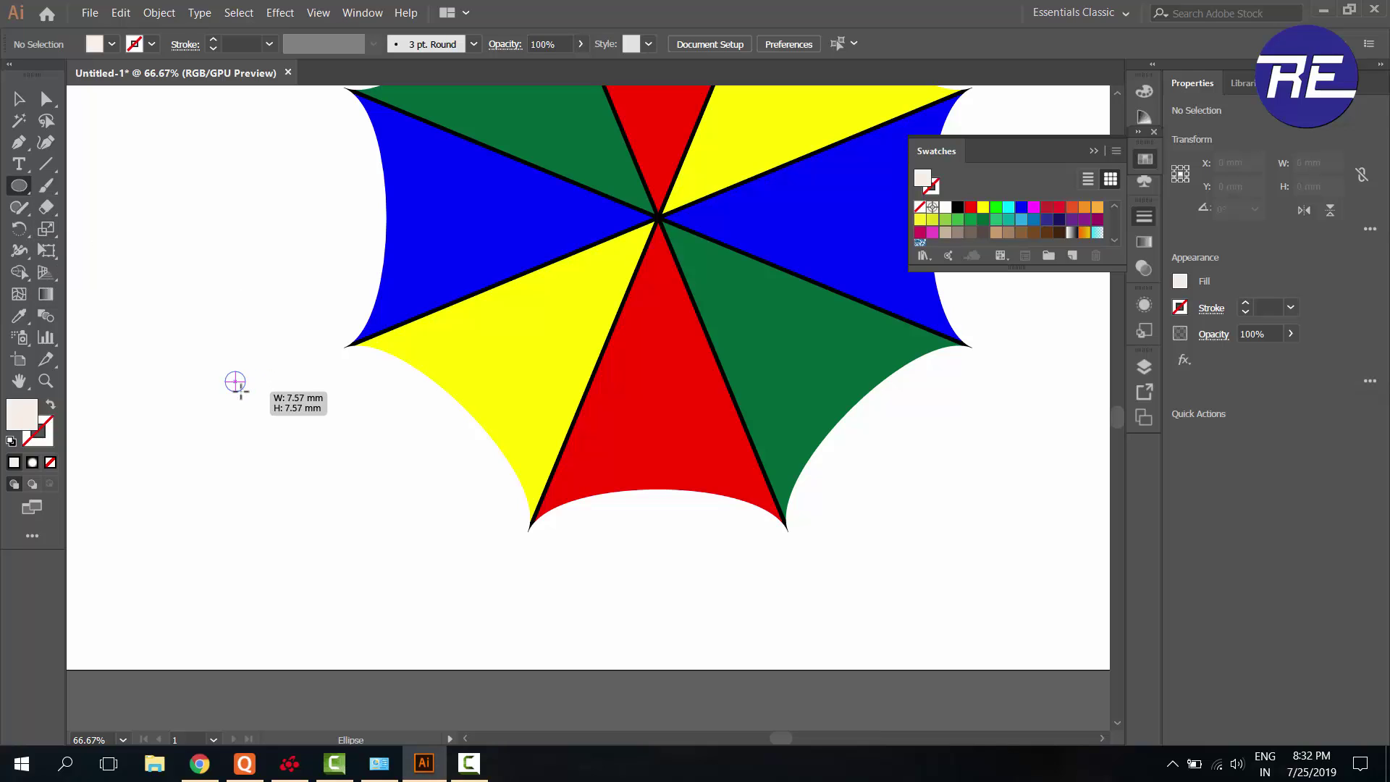
click(996, 234)
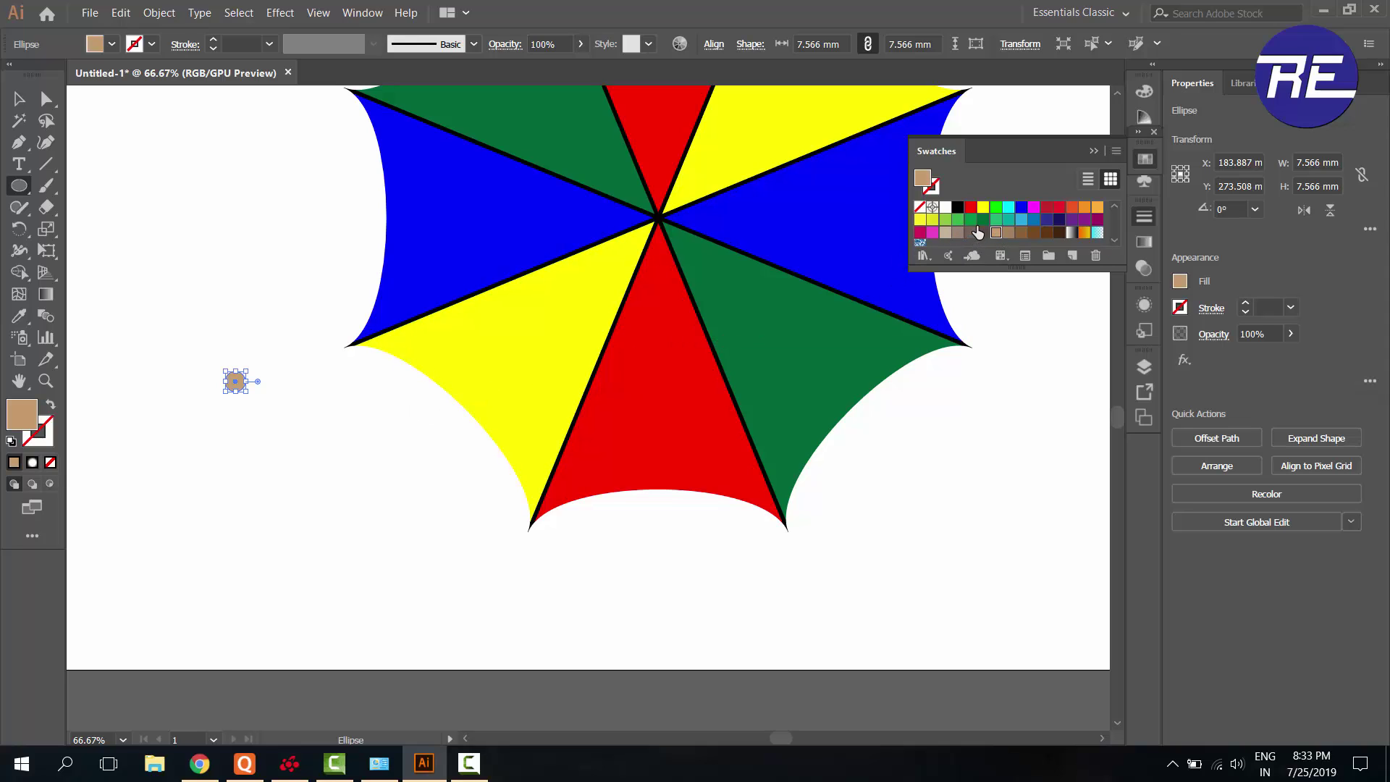
click(957, 208)
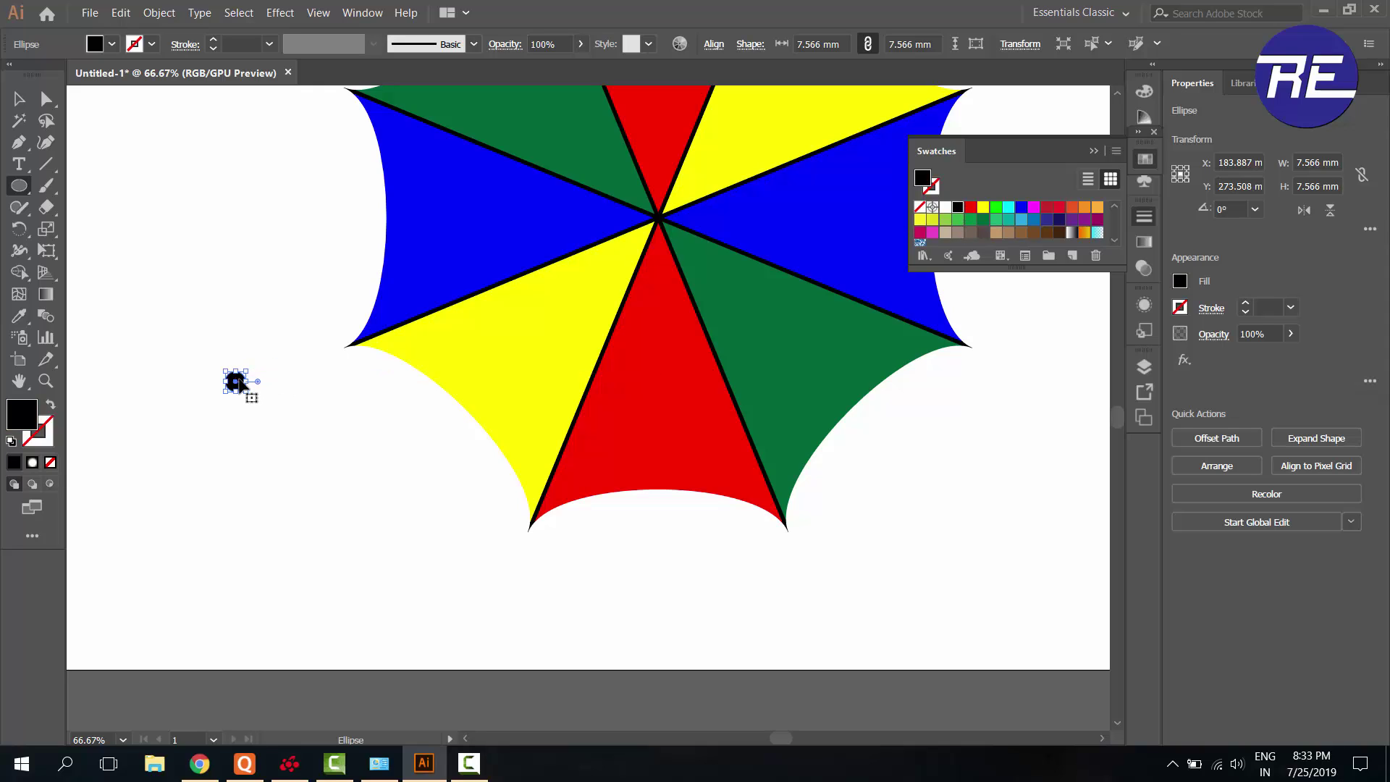
Undo a stray flat ellipse and move the black circle onto the left rib tip
drag(240, 375, 259, 382)
key(ctrl+z)
click(19, 98)
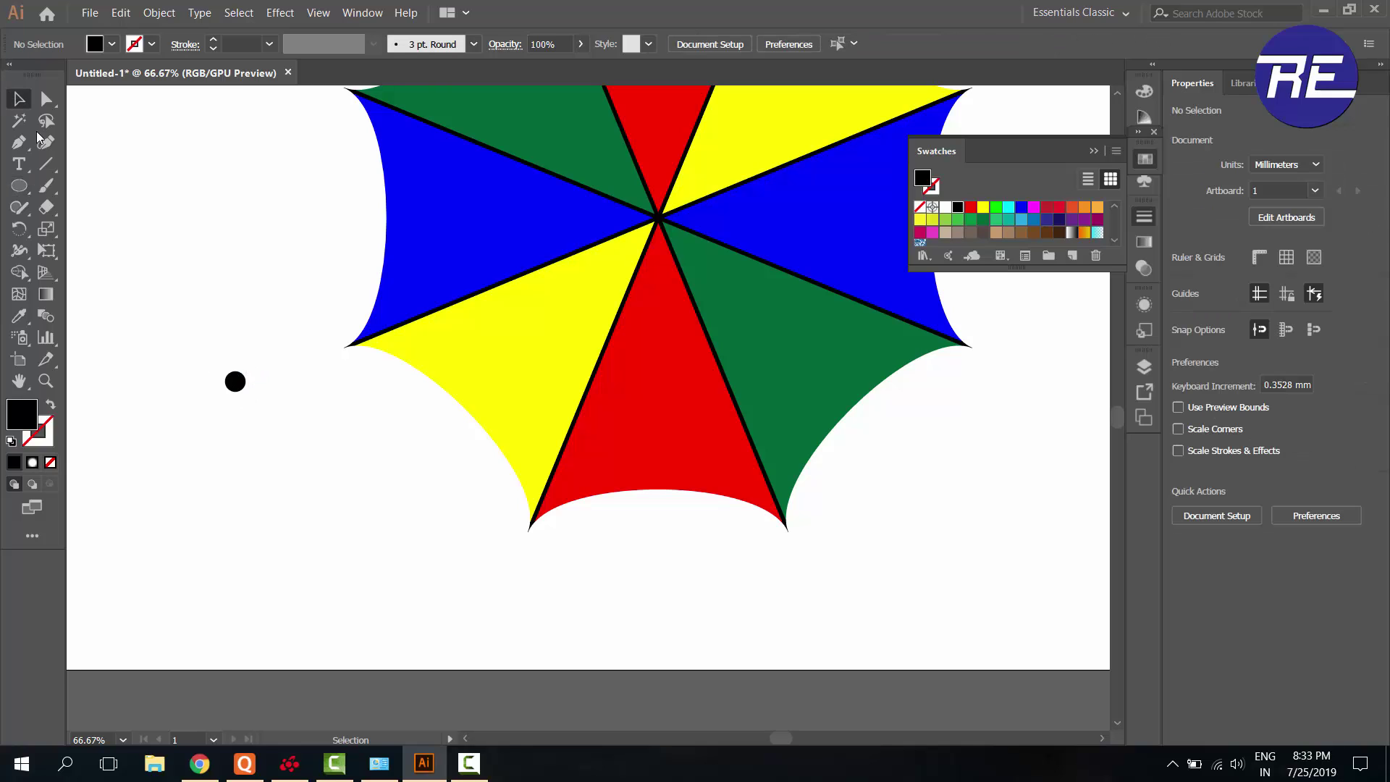
mouse_move(180, 346)
mouse_down()
mouse_move(271, 411)
mouse_move(349, 354)
mouse_up()
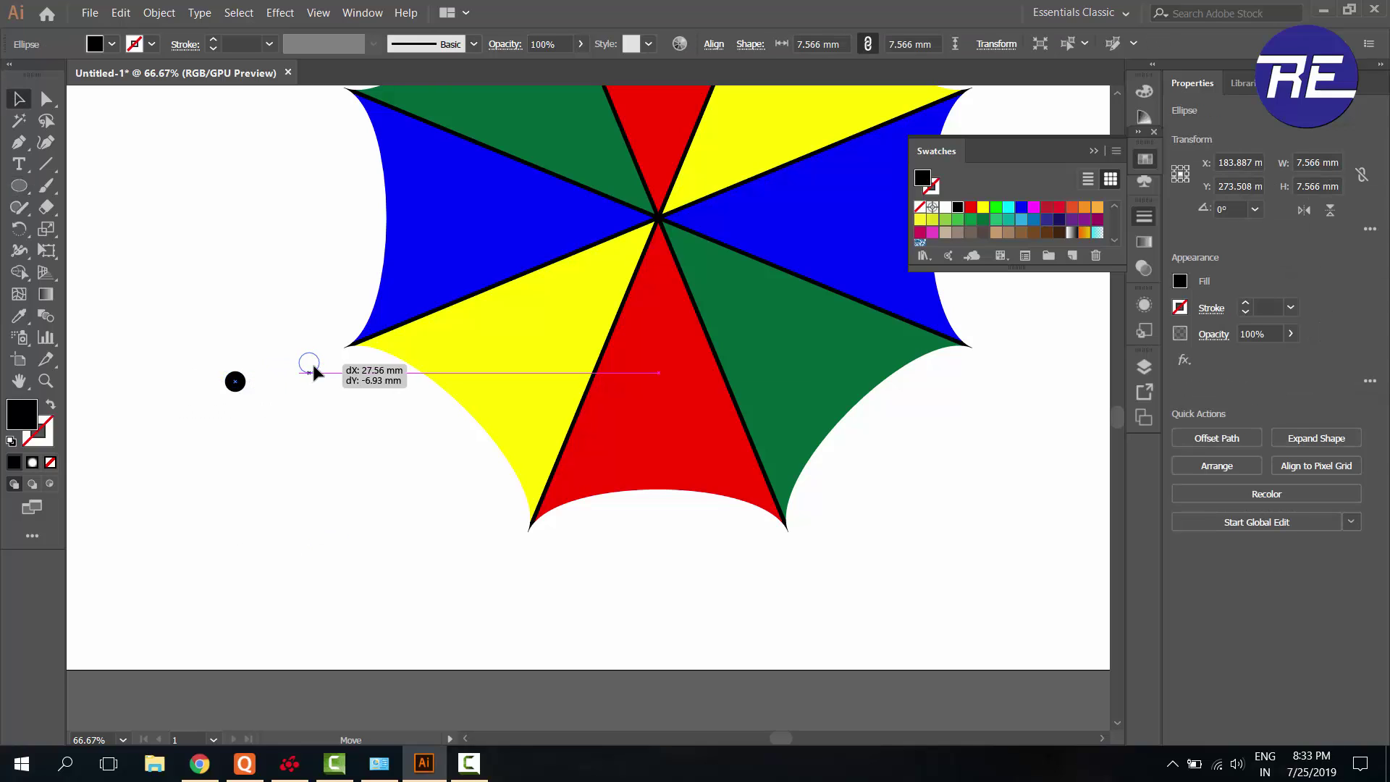
Shrink the black dot at the left rib tip to about 4.7 mm wide
click(345, 414)
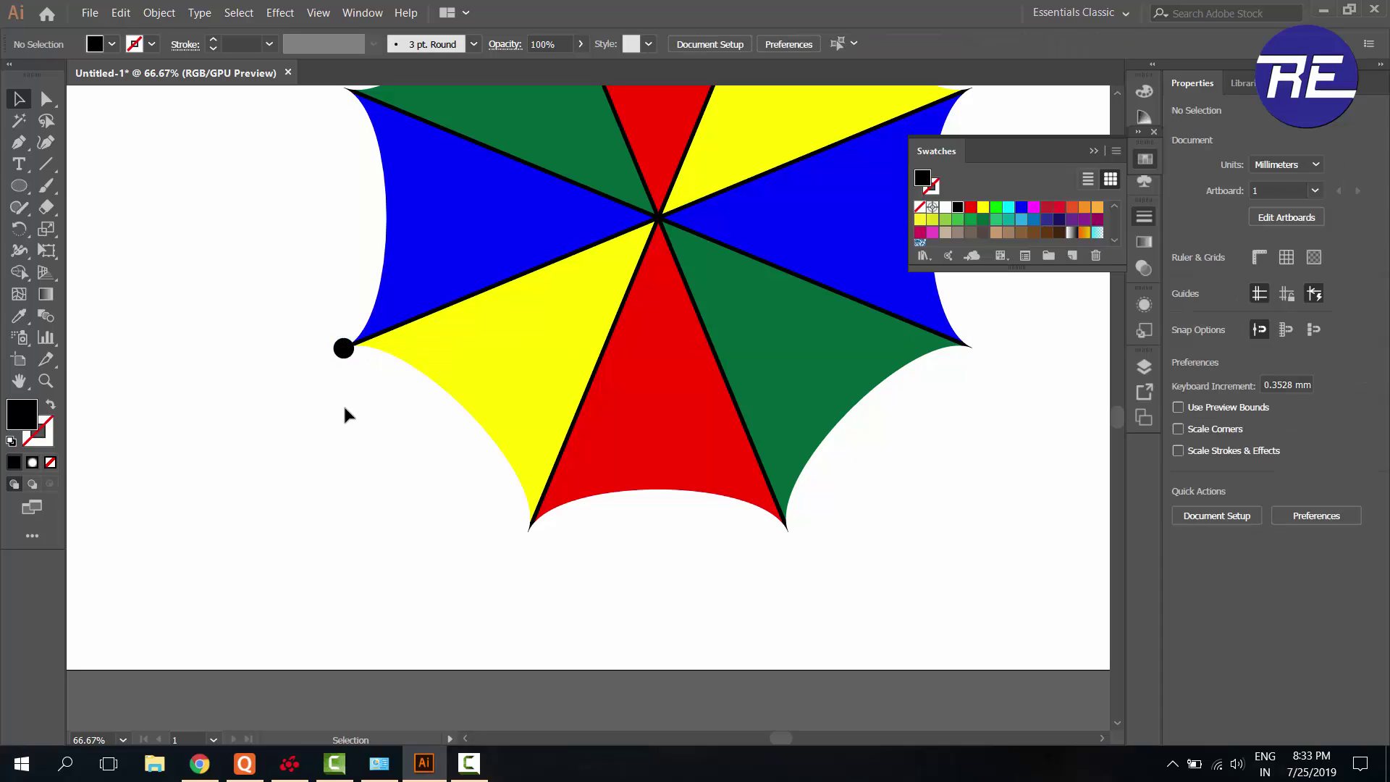
scroll(328, 413, down, 2)
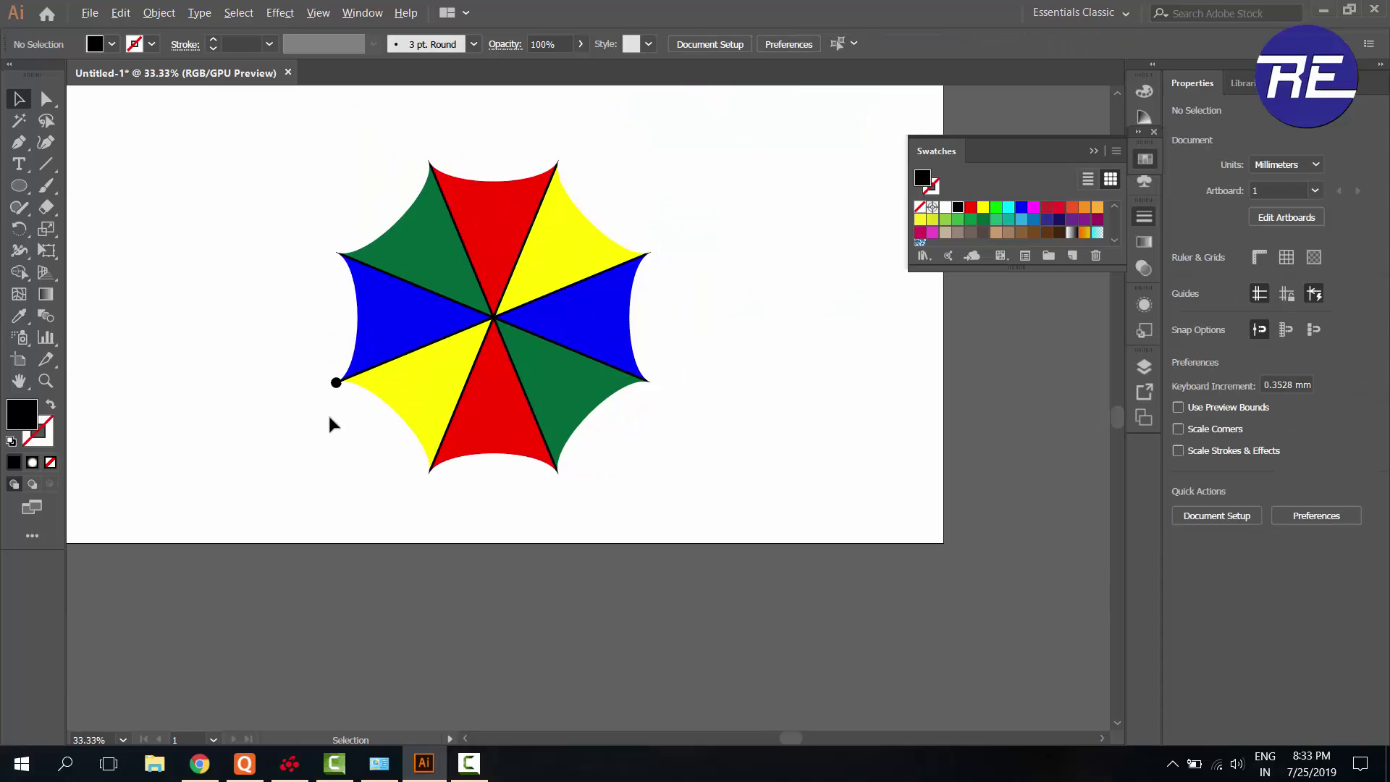
scroll(317, 388, up, 3)
scroll(314, 376, up, 2)
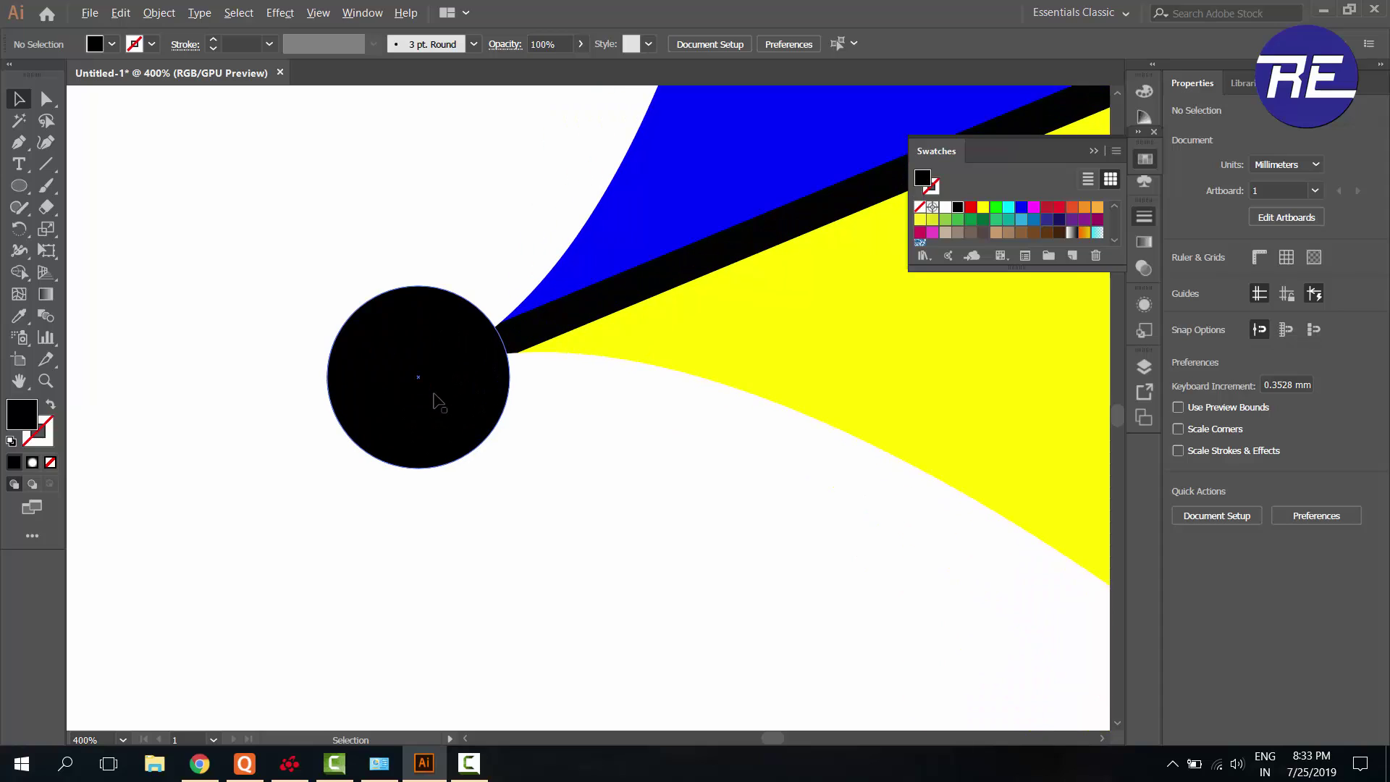
scroll(434, 389, up, 3)
click(445, 401)
drag(510, 471, 457, 394)
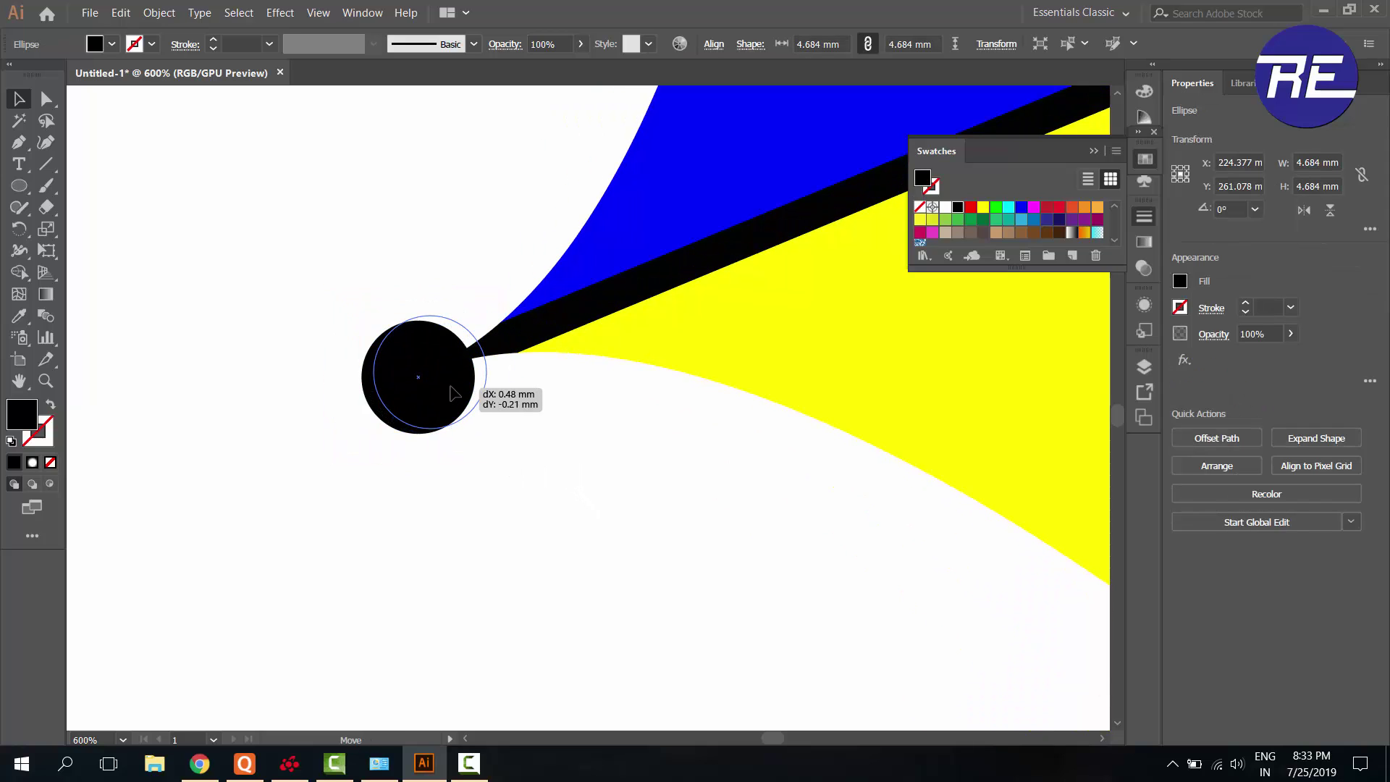
click(505, 400)
Zoom in to check the resized dot at the tip, then clear the selection
click(470, 399)
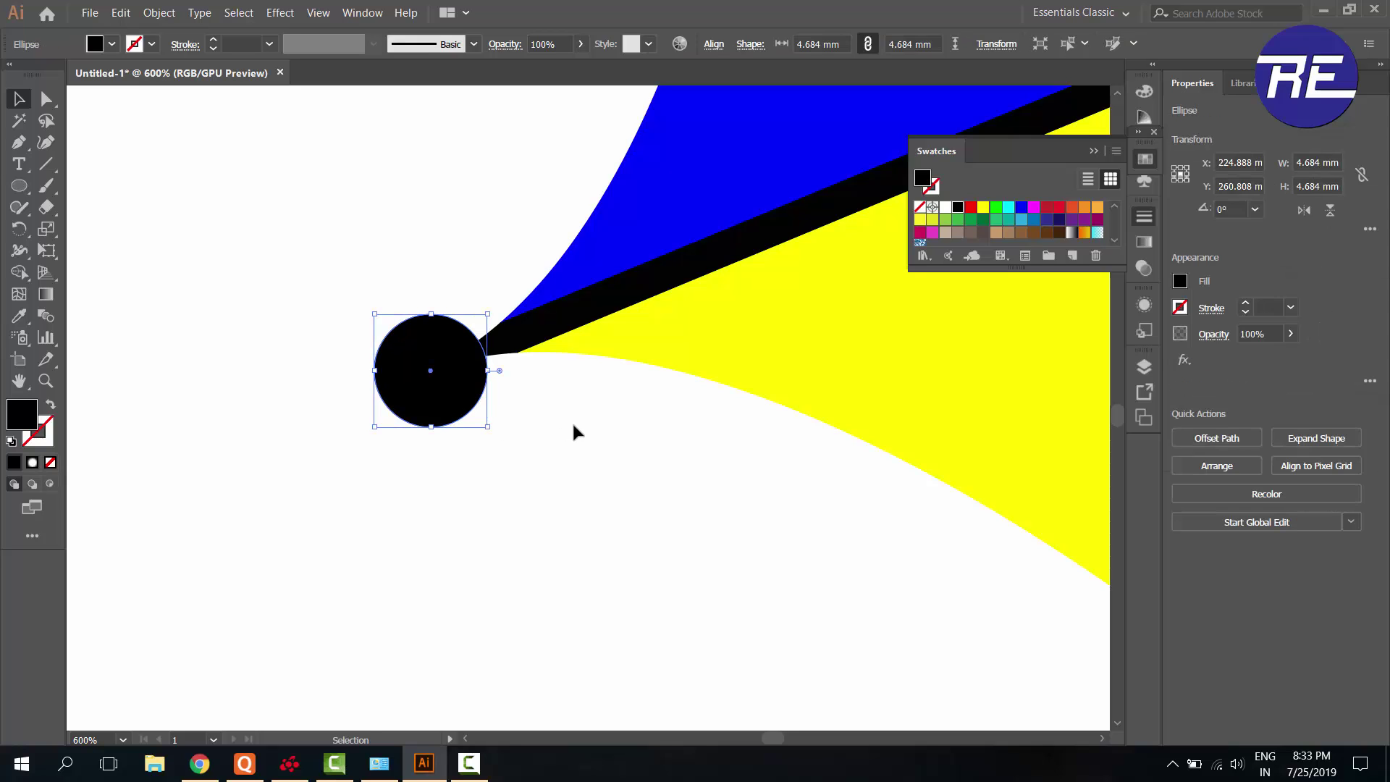
click(570, 421)
click(465, 403)
scroll(507, 434, down, 3)
scroll(544, 471, down, 4)
scroll(535, 499, down, 3)
click(526, 515)
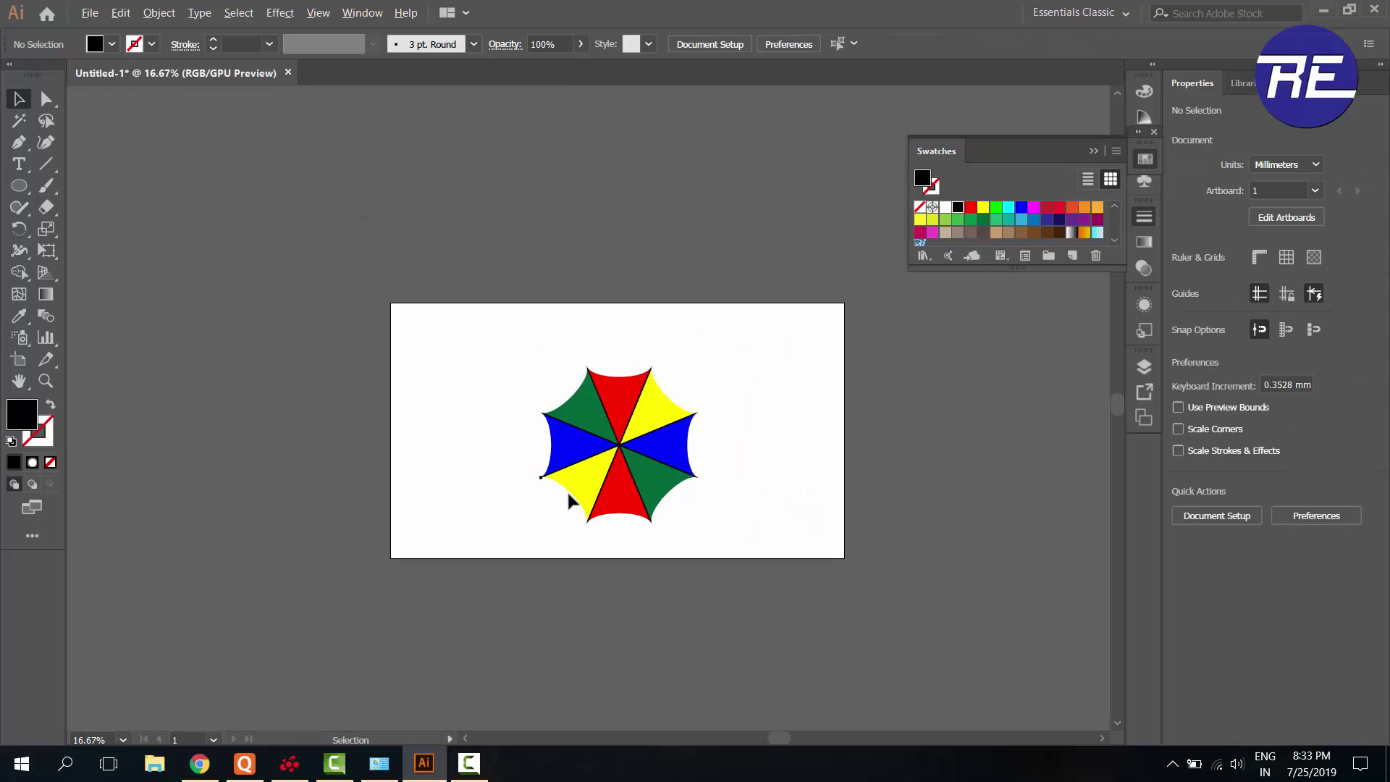
Test stretching the left-tip dot wider, keep its size, and leave it selected
scroll(565, 493, up, 3)
scroll(521, 493, up, 2)
scroll(485, 442, up, 2)
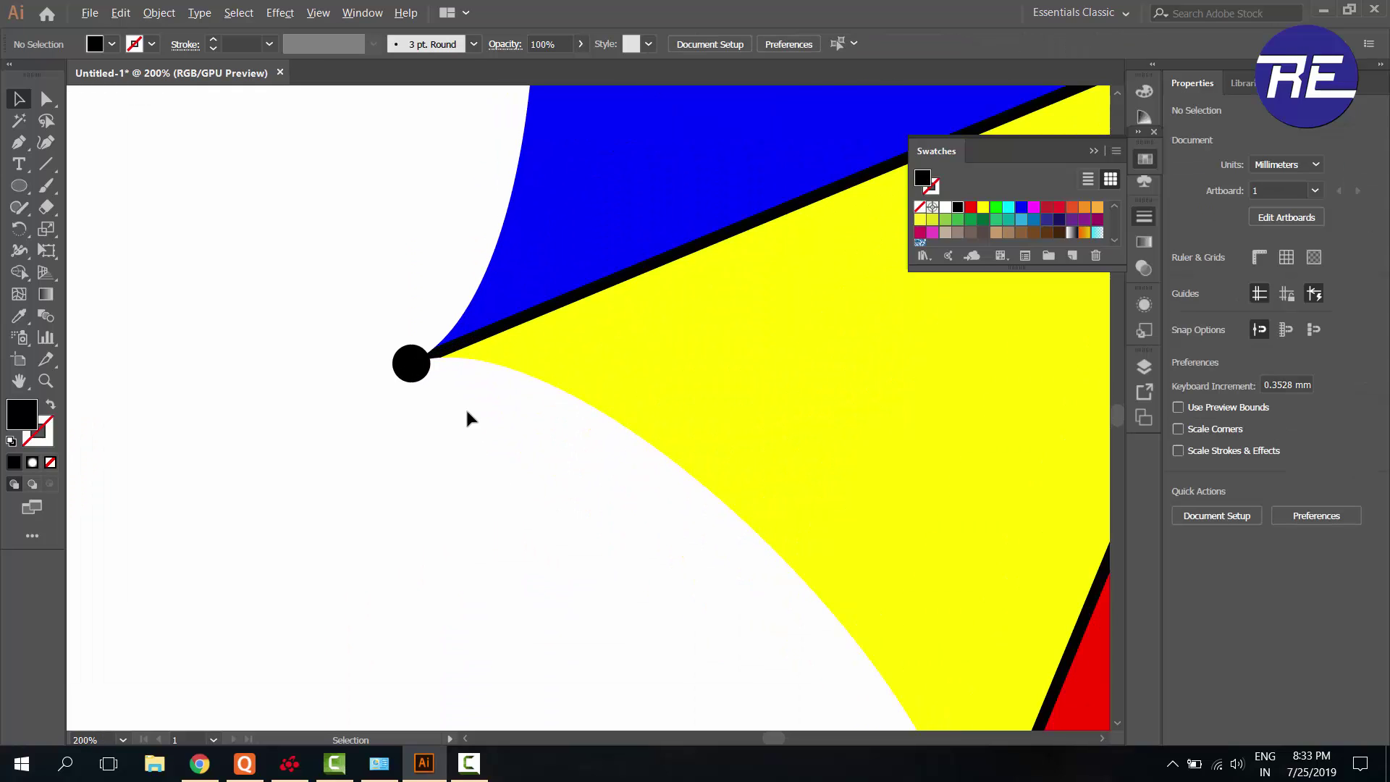
scroll(452, 395, up, 1)
click(378, 331)
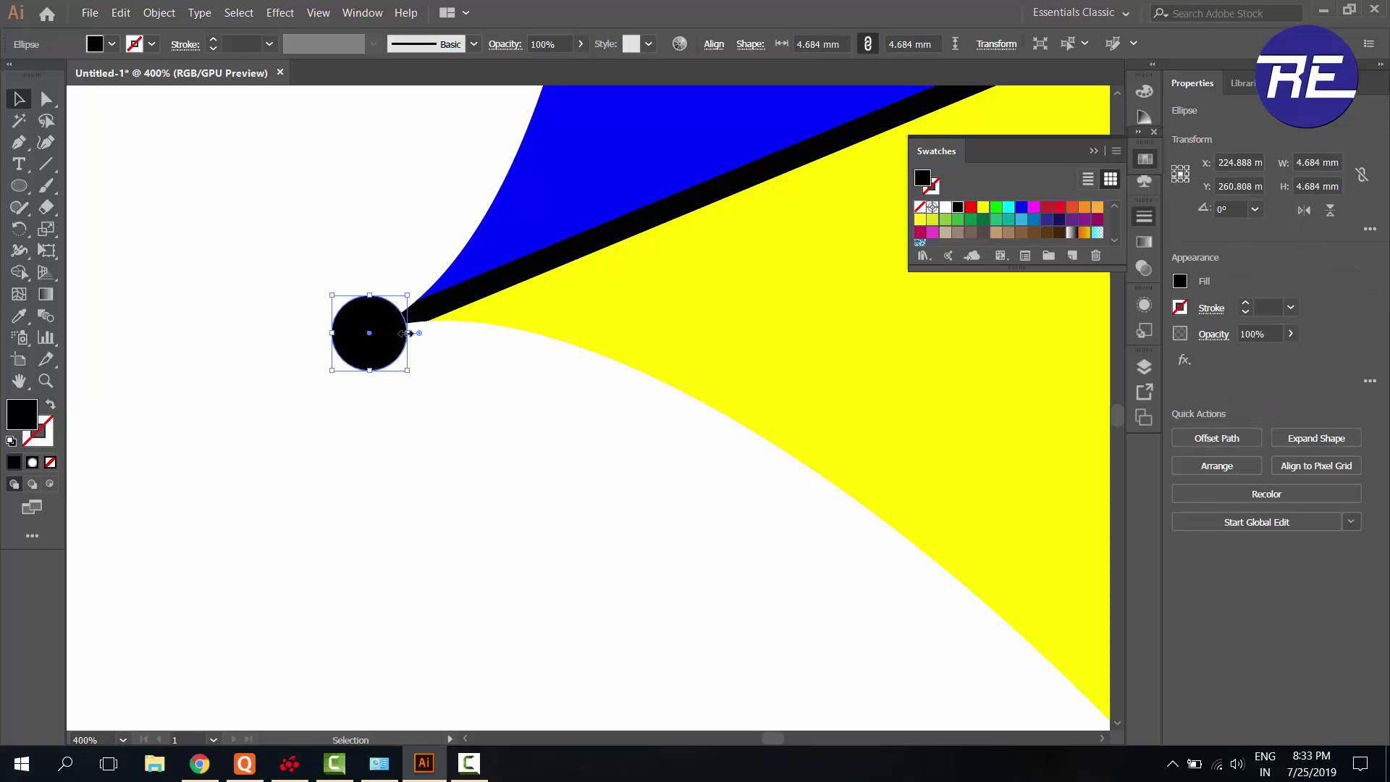
drag(410, 333, 410, 333)
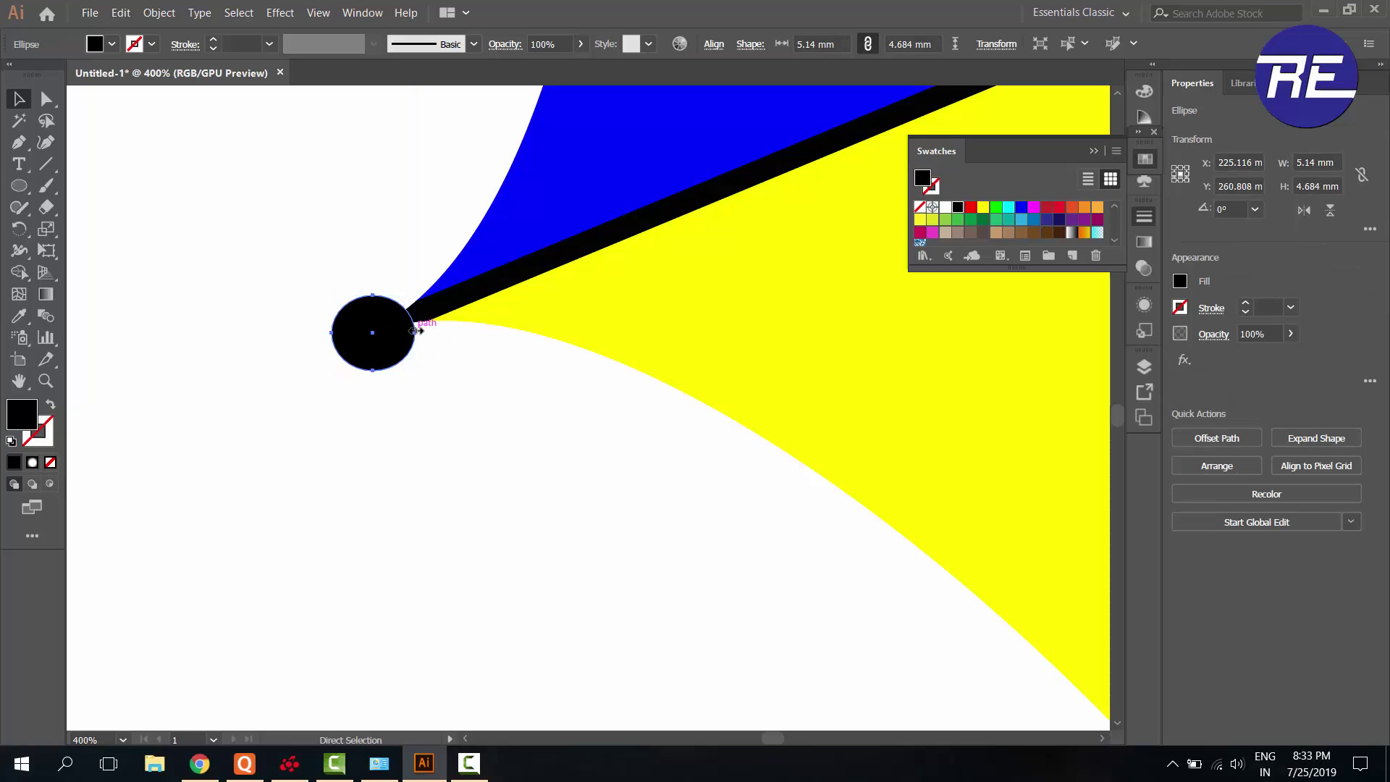
click(456, 426)
scroll(479, 413, down, 2)
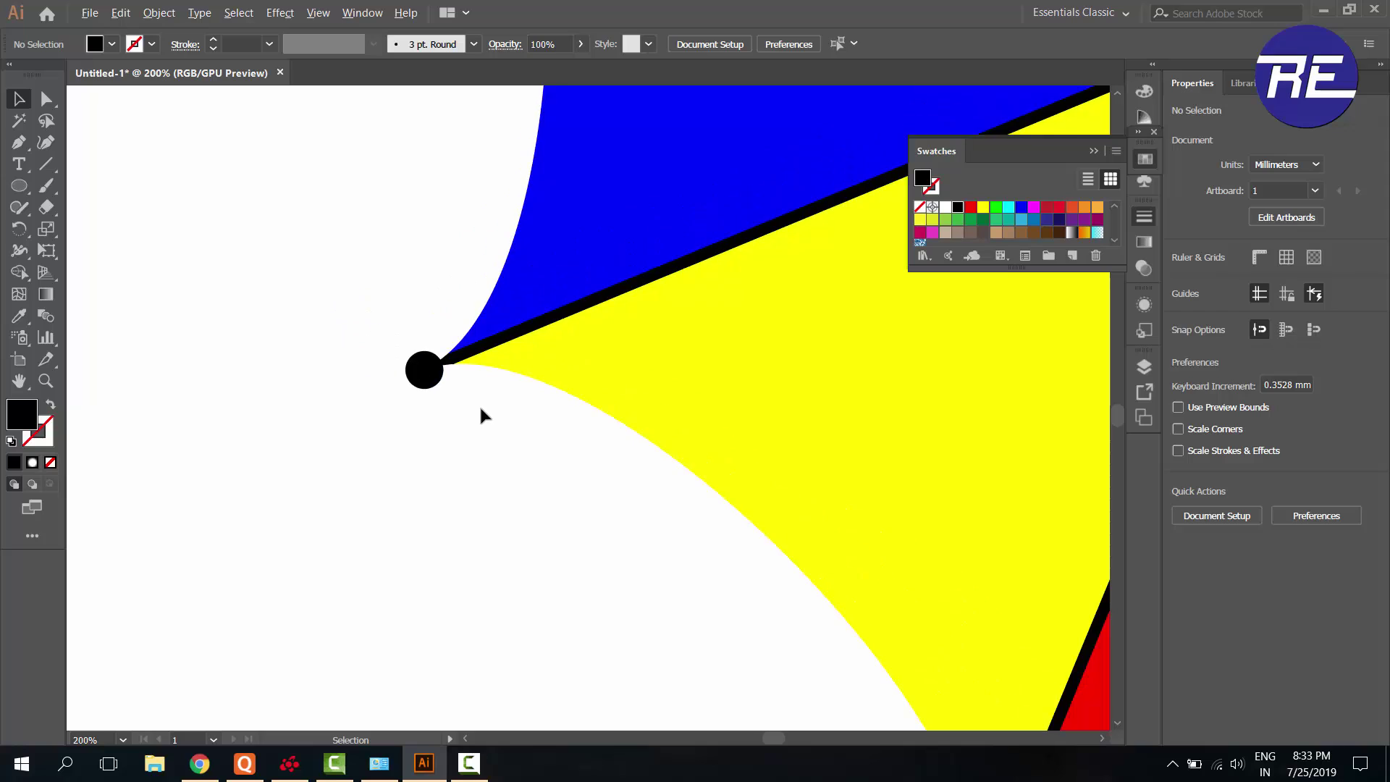
scroll(480, 413, down, 3)
click(459, 398)
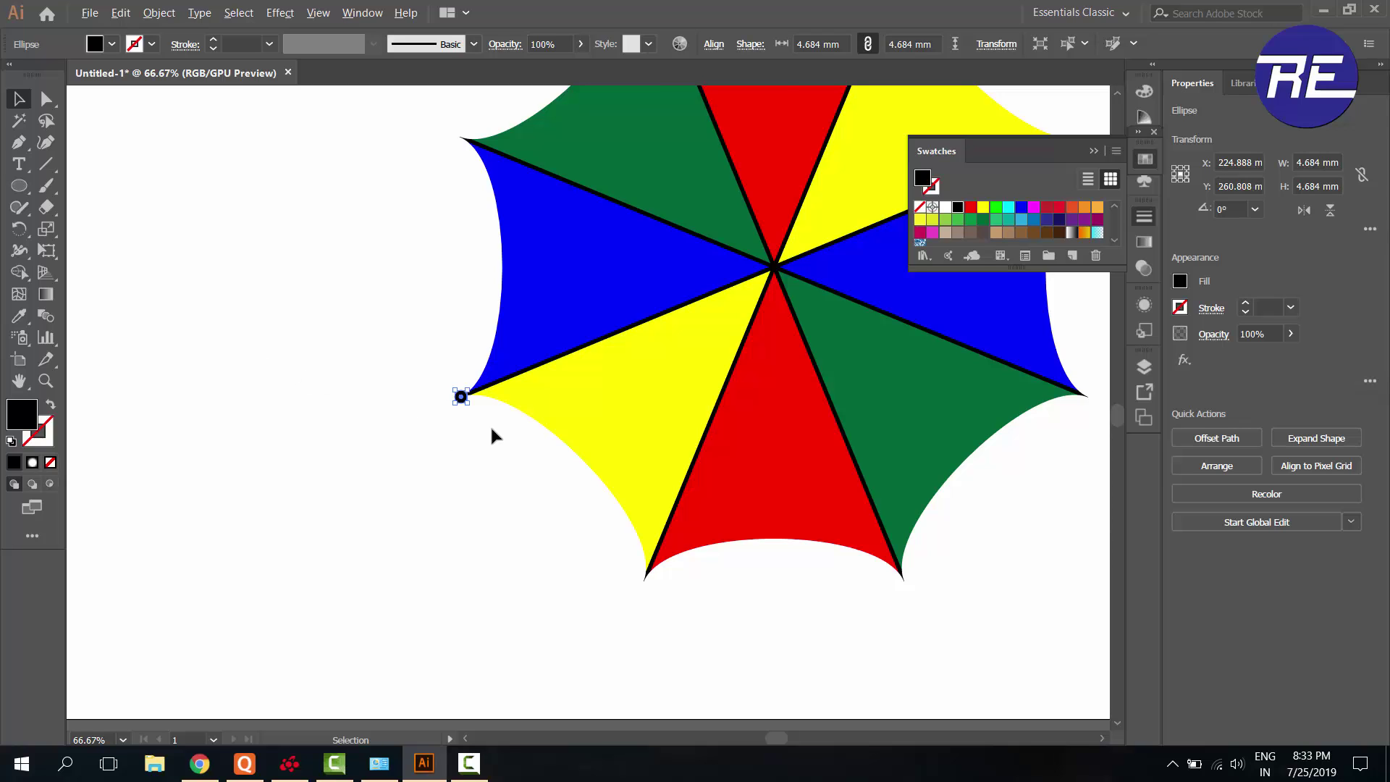
Copy the dot 45° around the umbrella's centre onto the next tip
scroll(496, 428, down, 1)
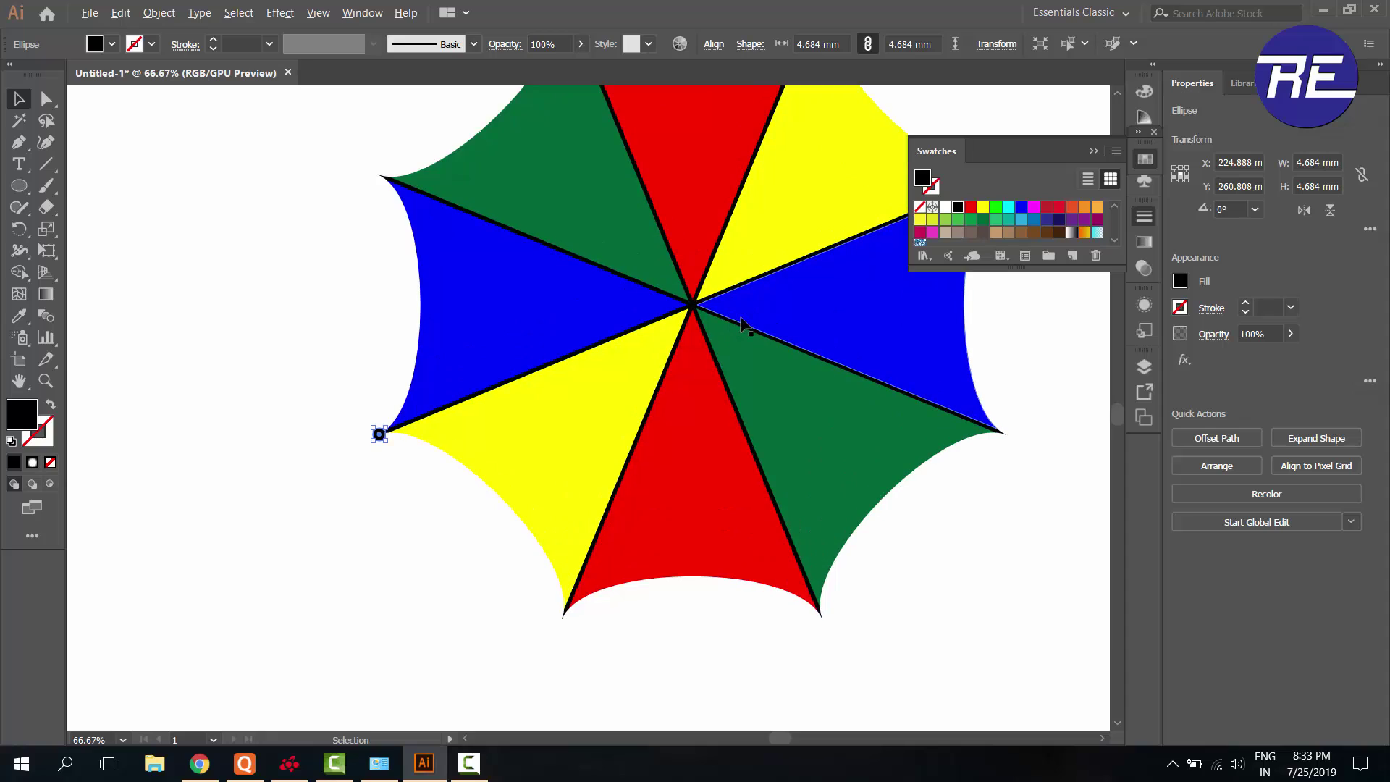
click(32, 229)
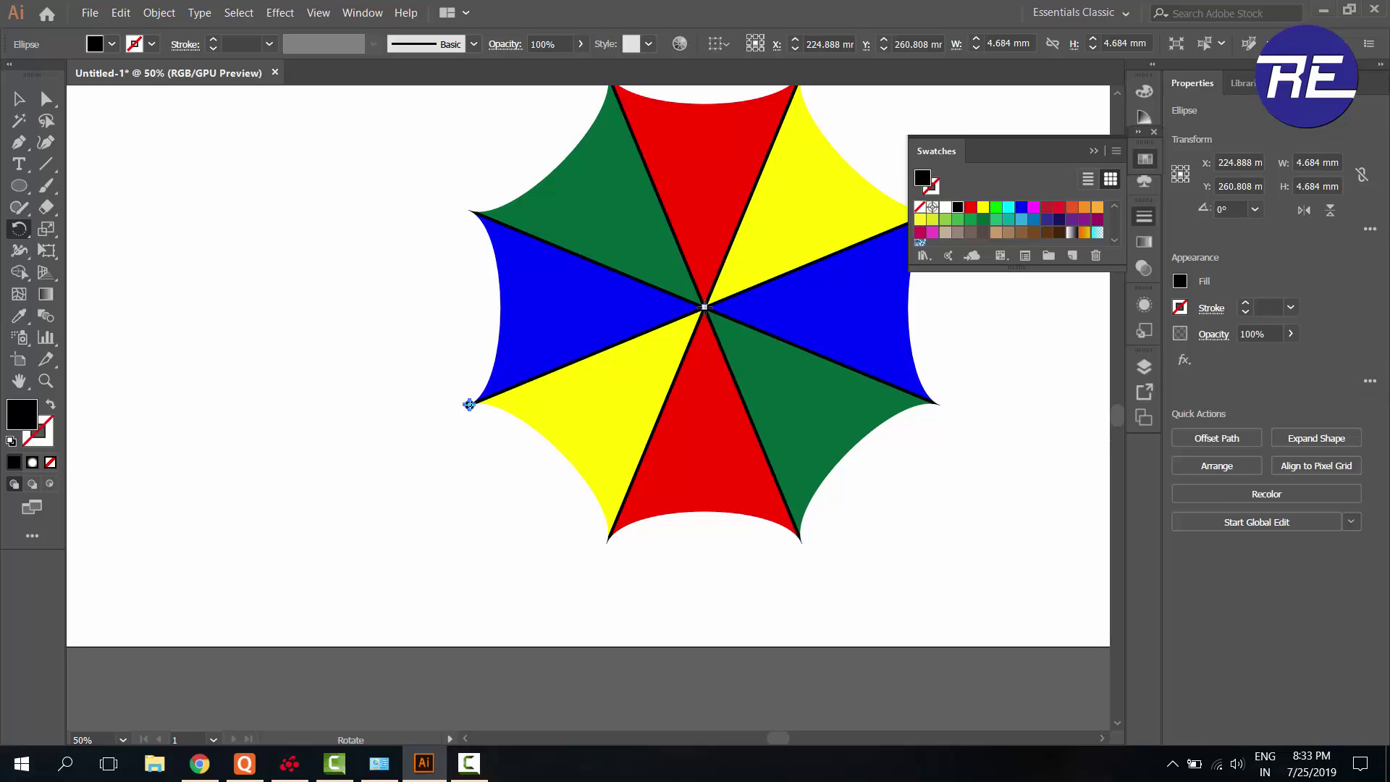
alt+click(704, 307)
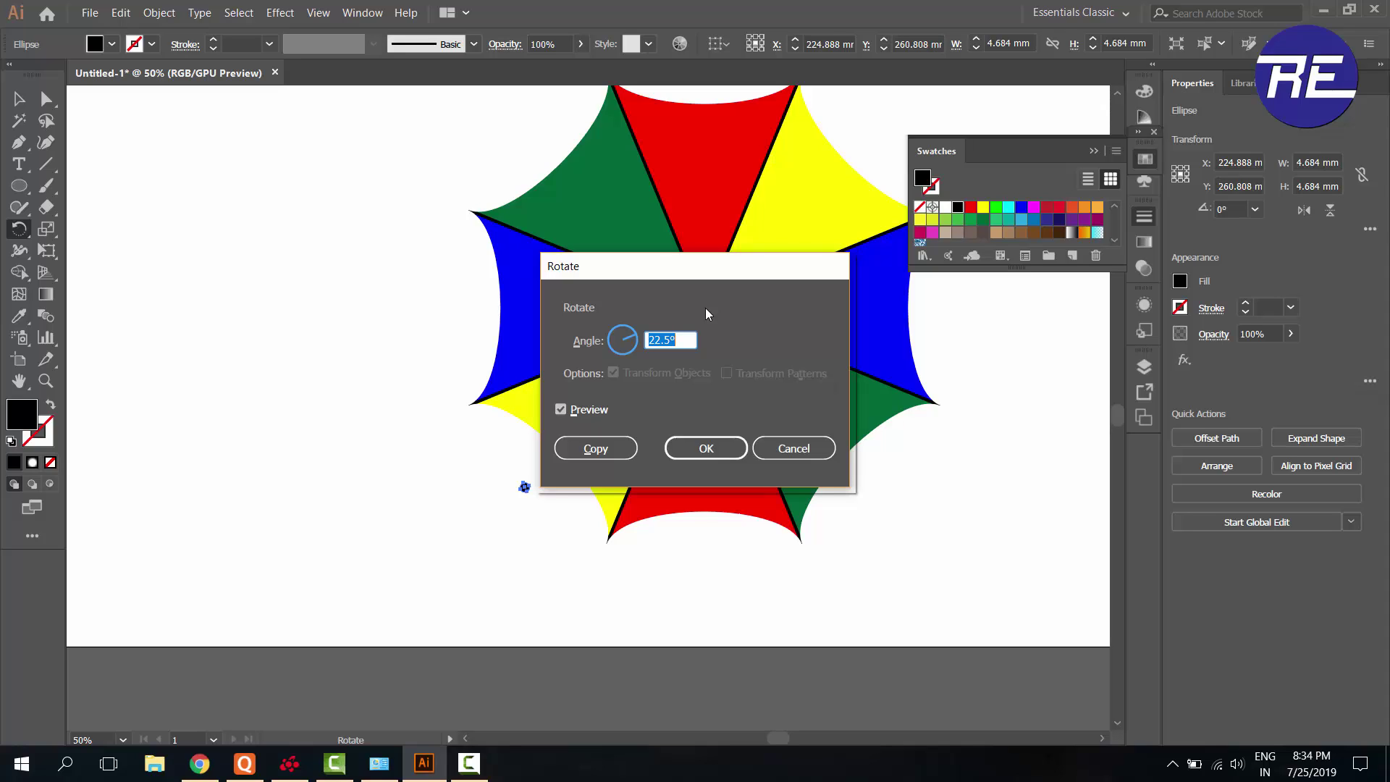
text(45)
click(595, 448)
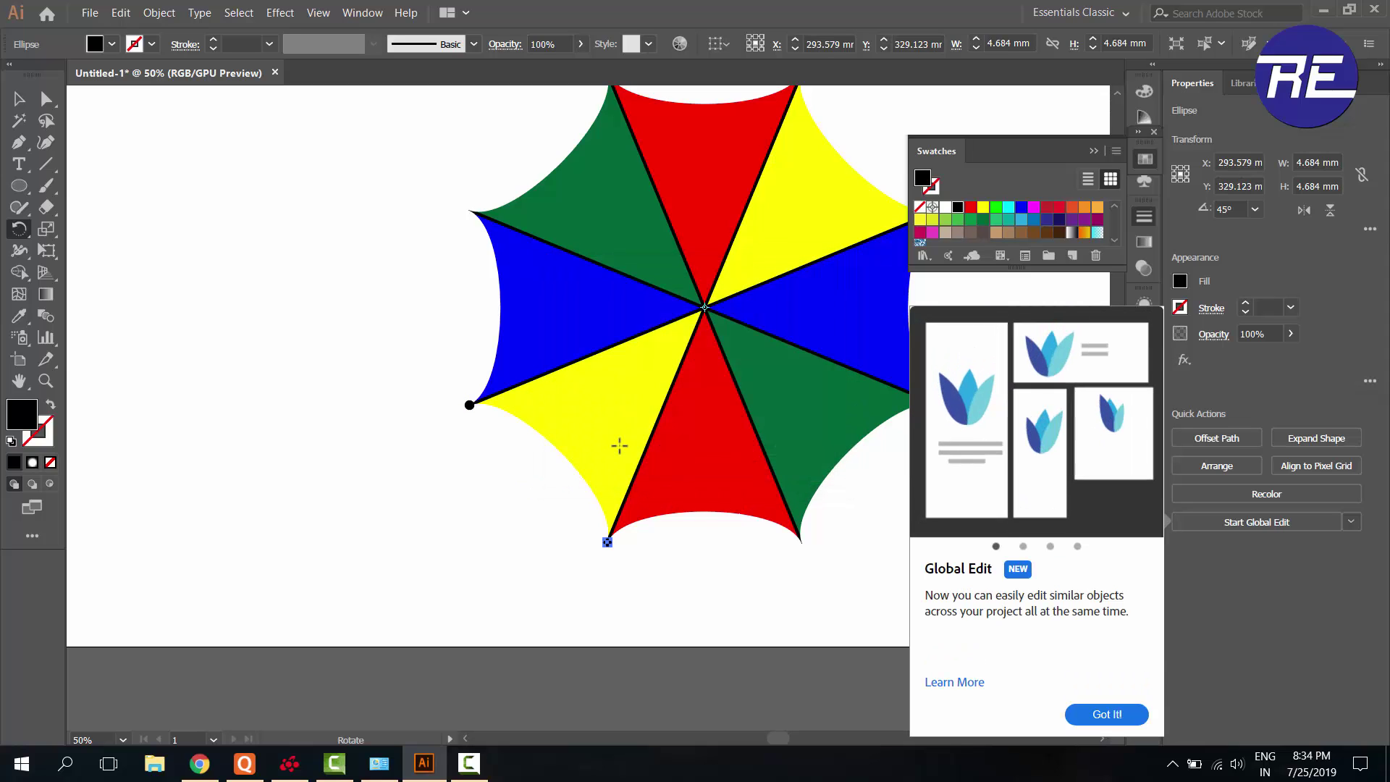
Repeat the 45° copy until all tips have dots, then dismiss the Global Edit tip
key(ctrl+d)
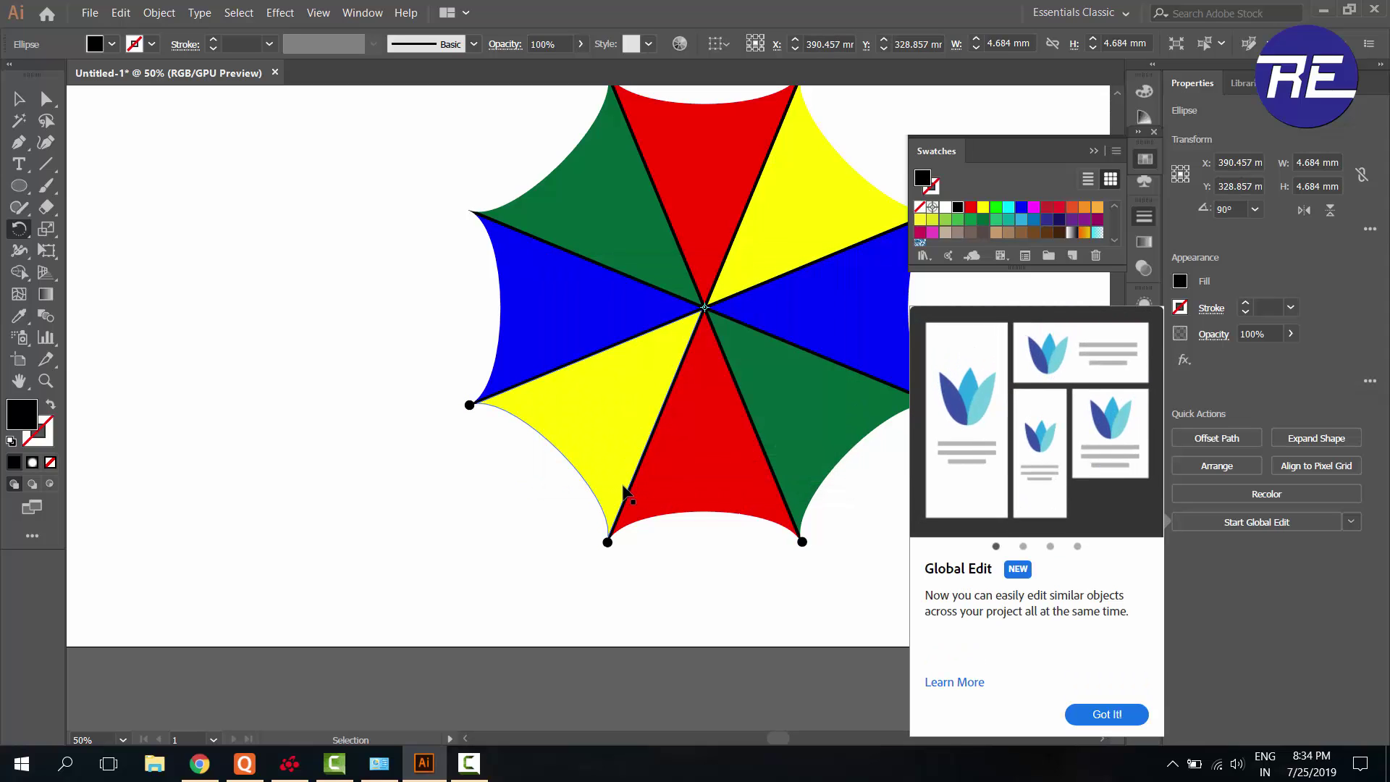
key(ctrl+d)
key(ctrl+d)
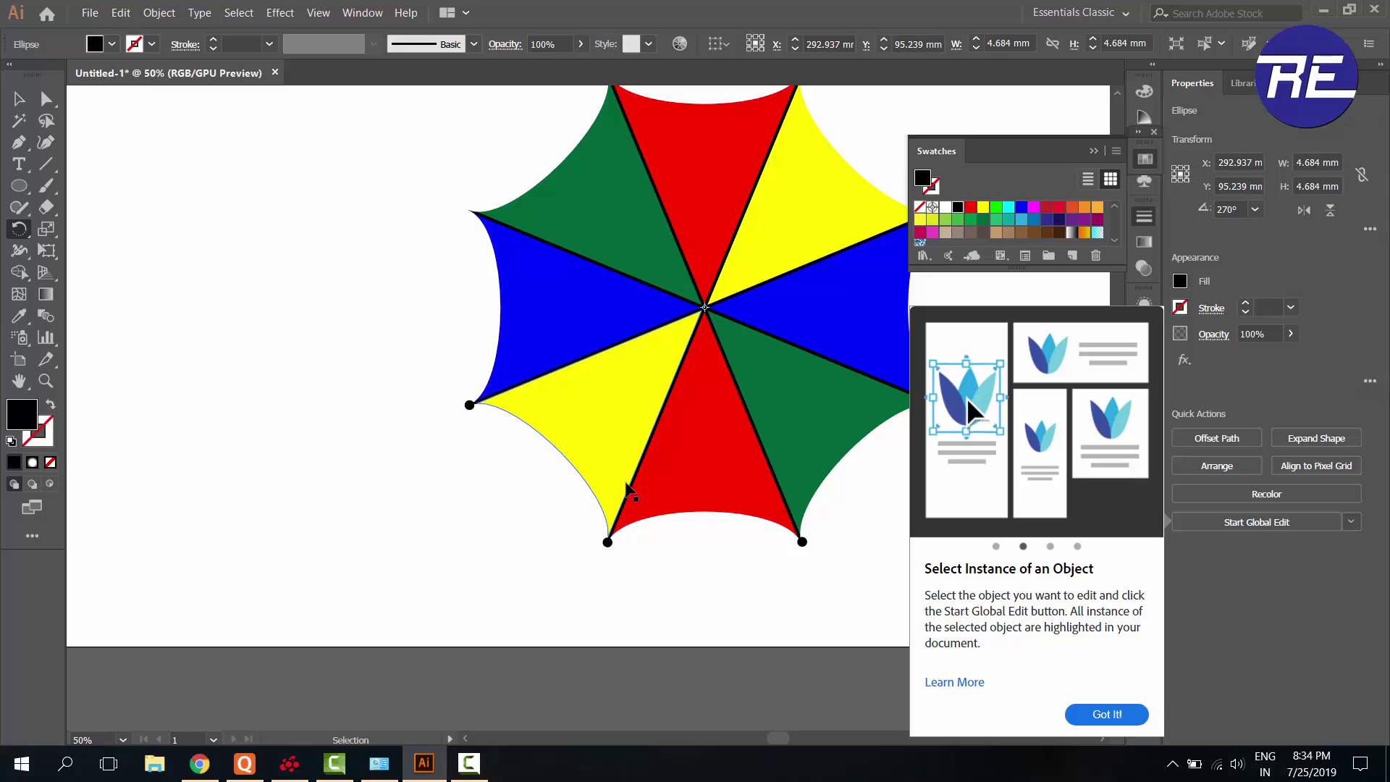
key(ctrl+d)
click(19, 99)
click(198, 213)
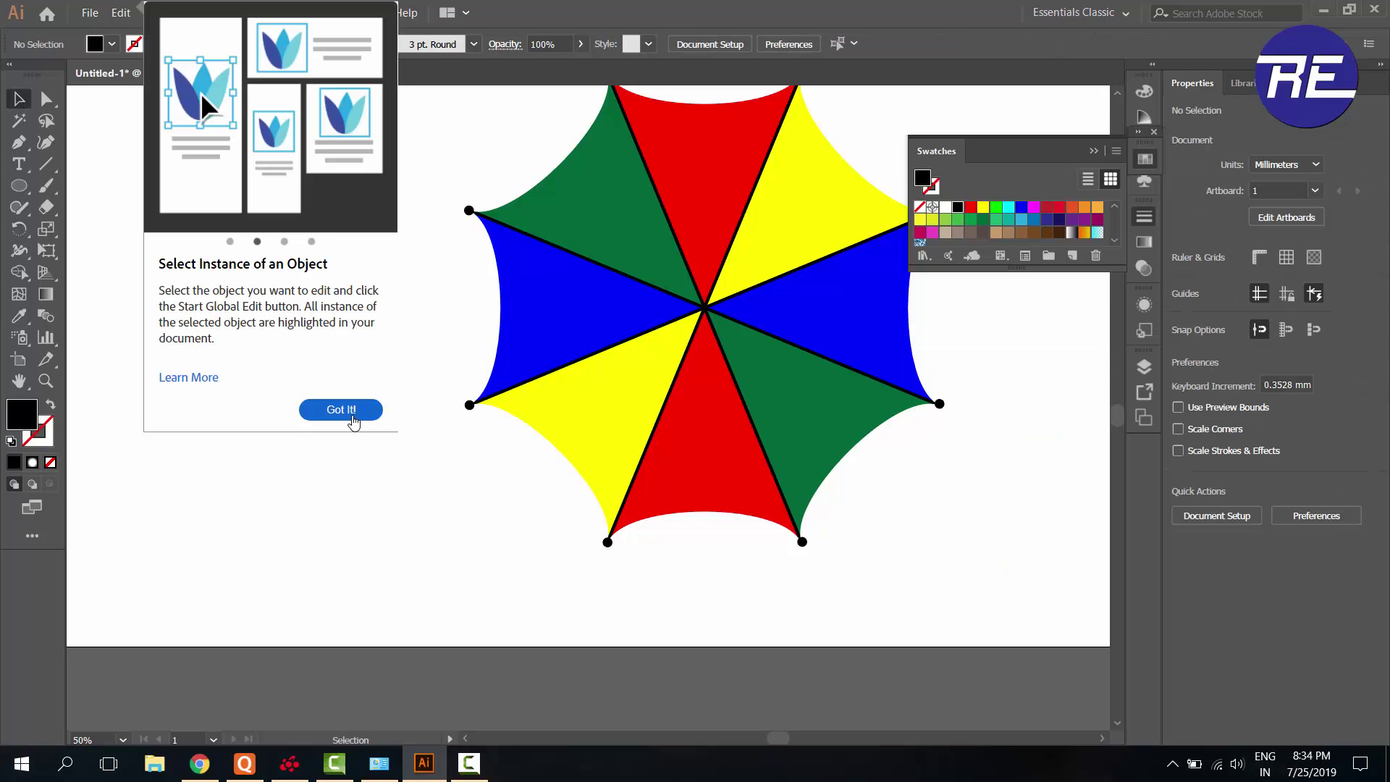
click(351, 416)
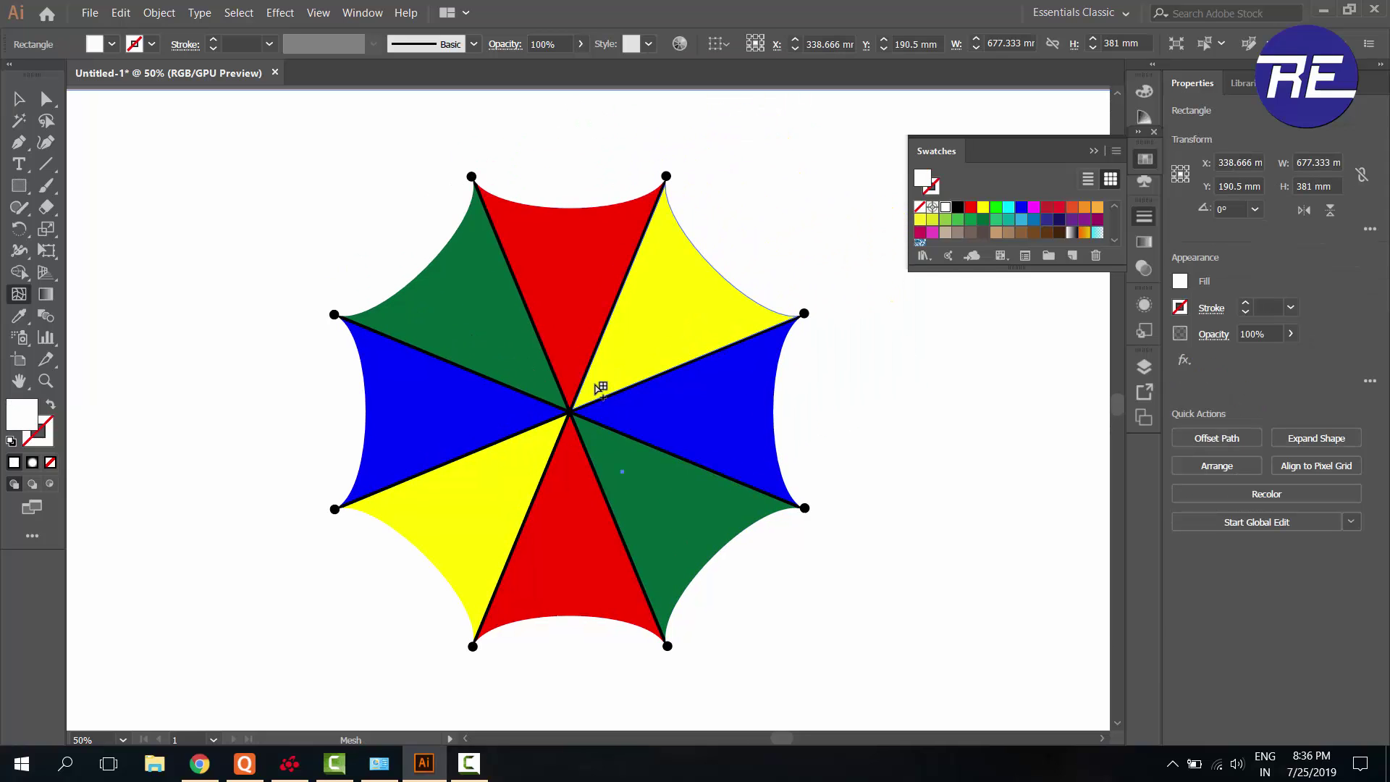
Add a white mesh point inside each yellow, green, blue and red panel, eight in total
click(599, 384)
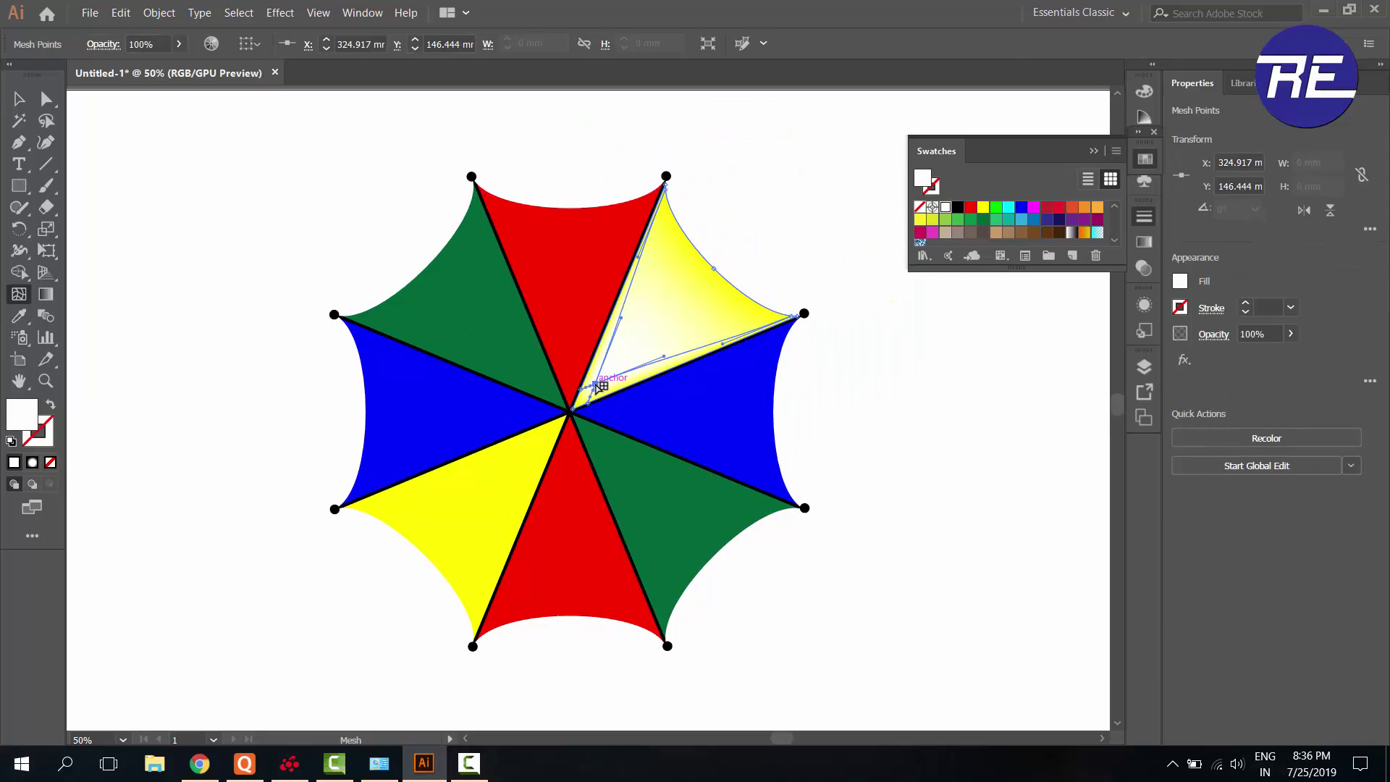
click(543, 435)
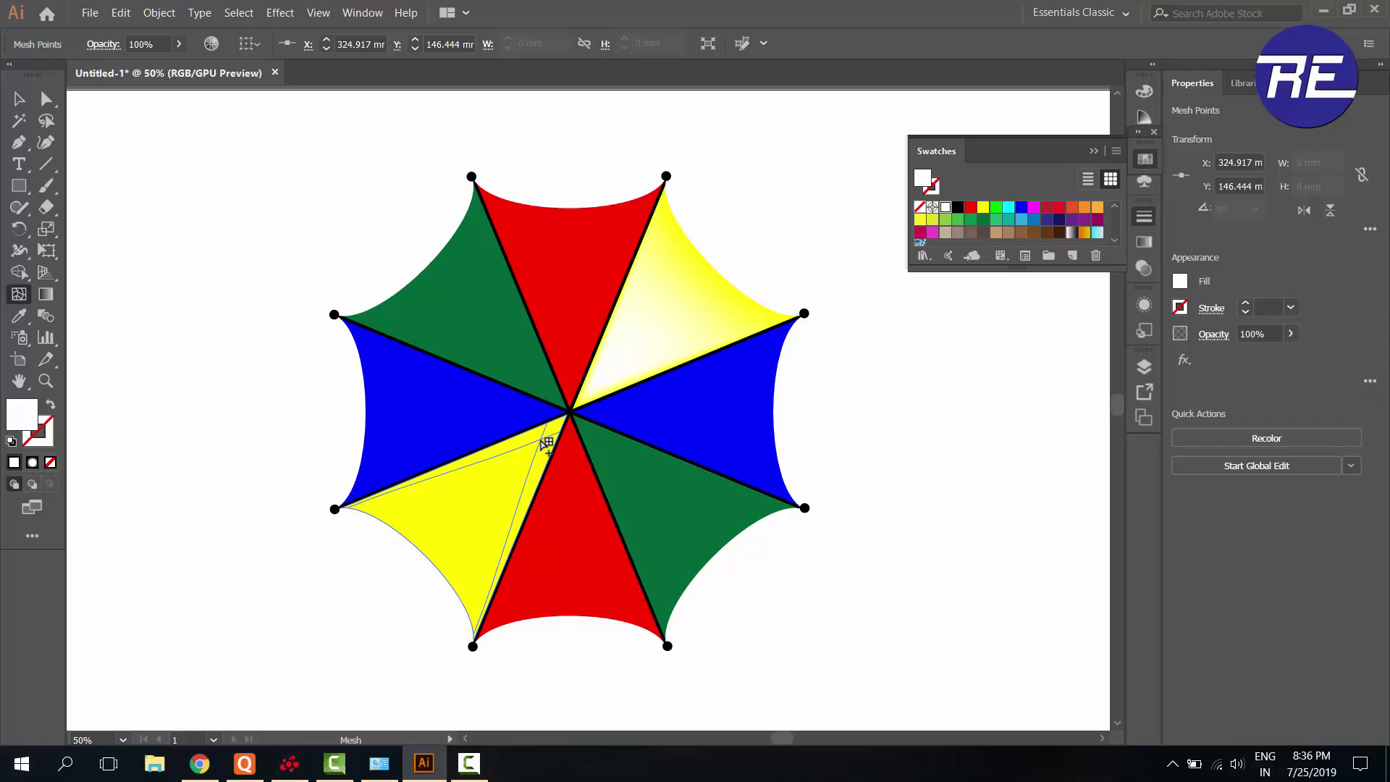
click(589, 429)
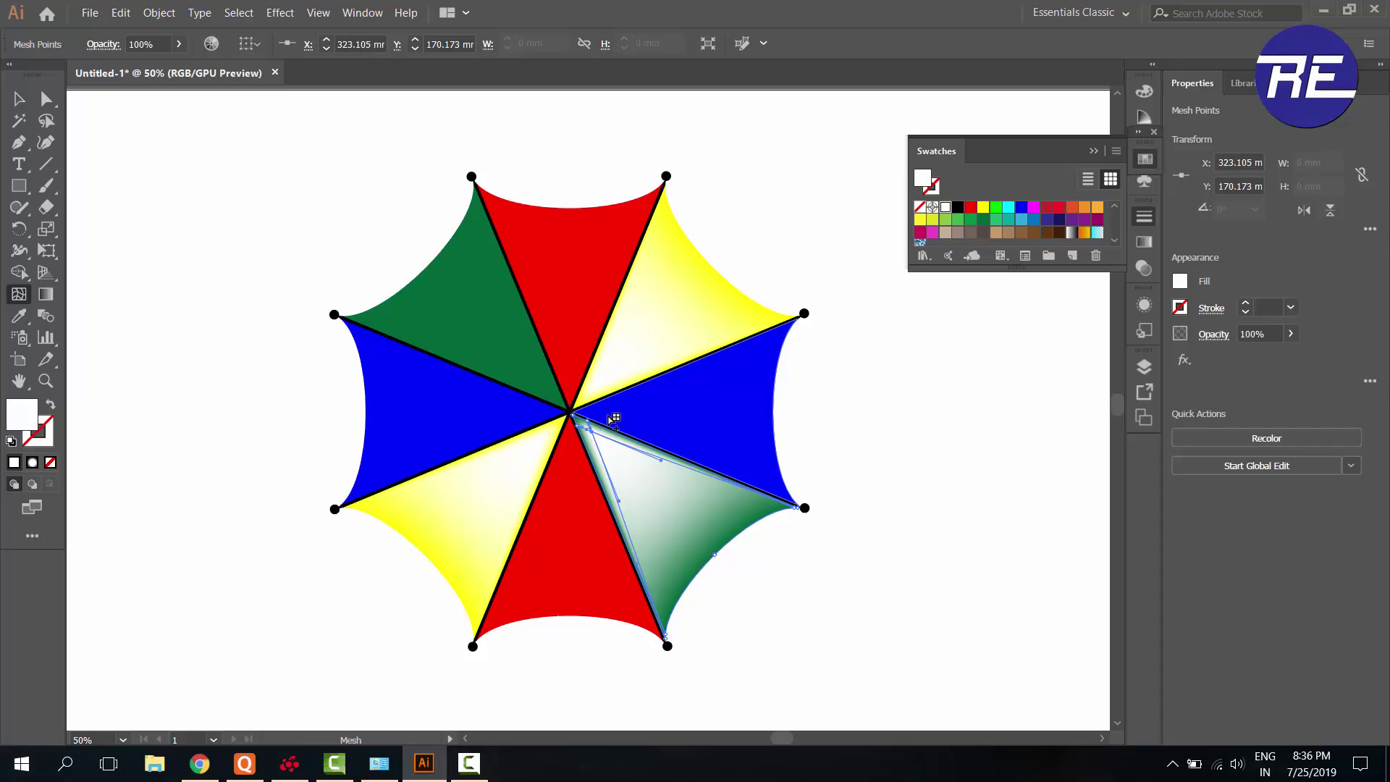
click(613, 409)
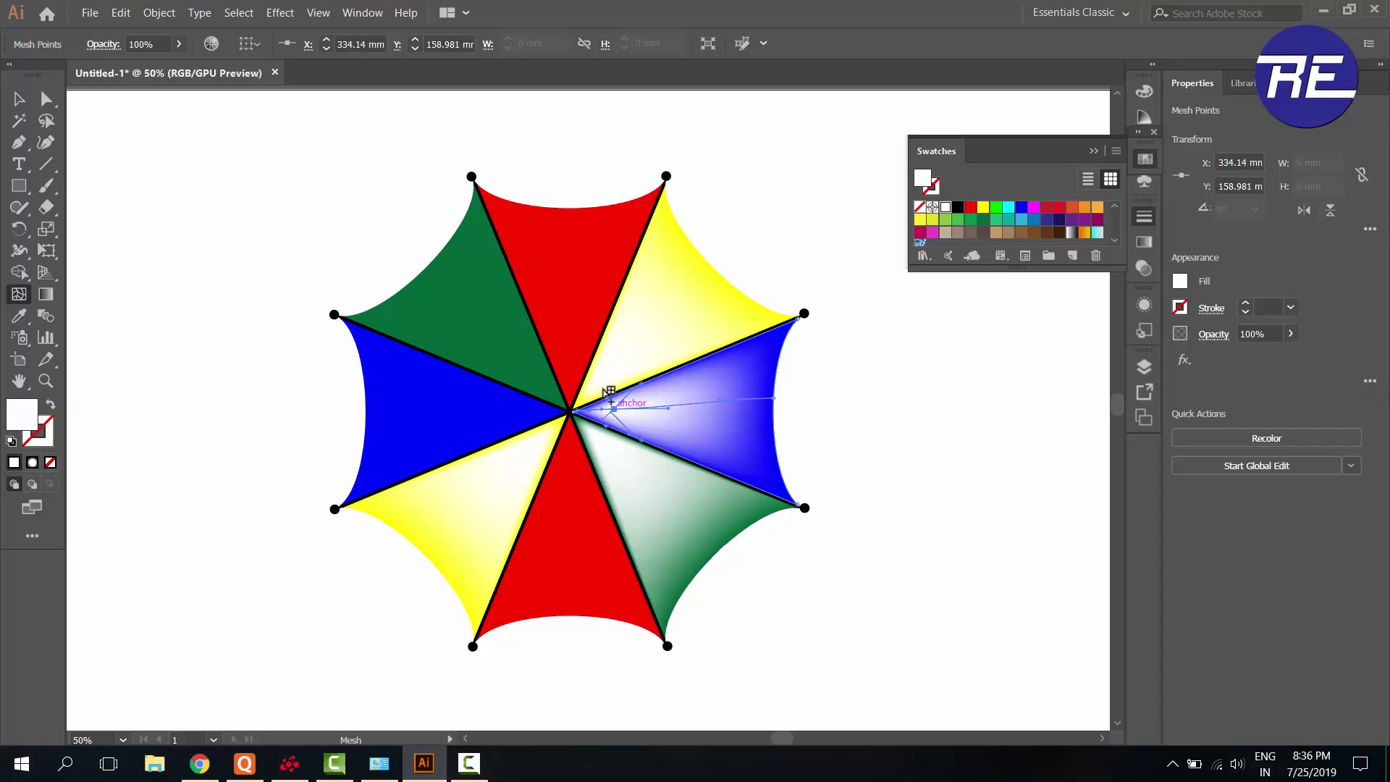
click(569, 354)
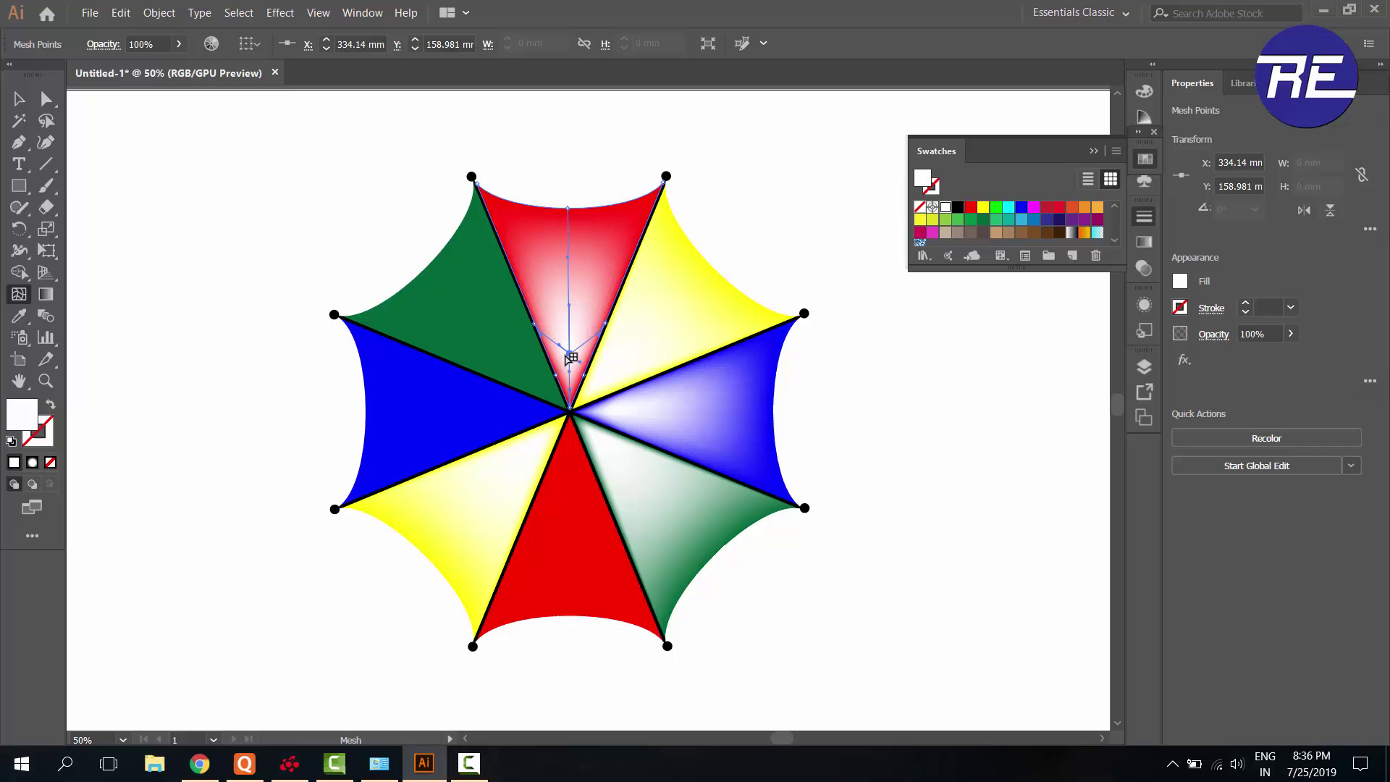
click(538, 381)
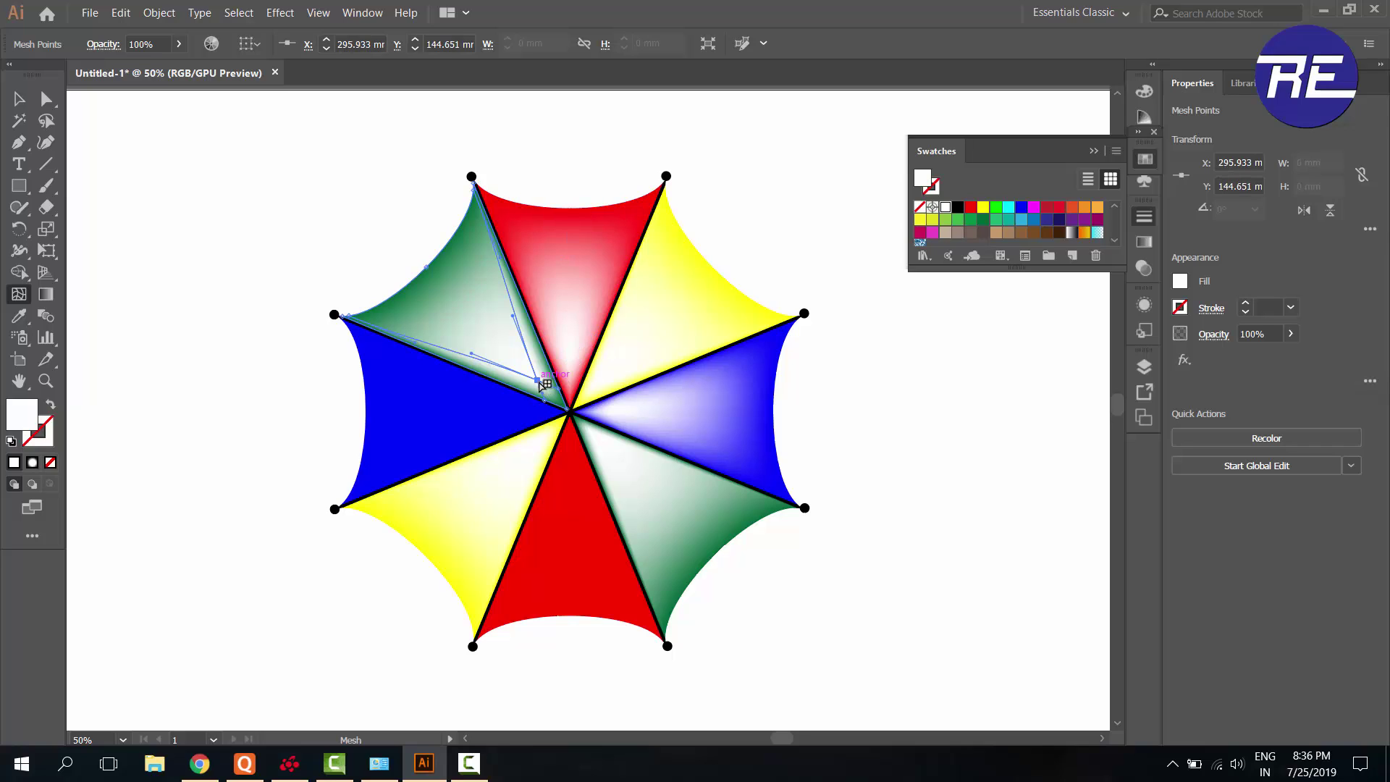
click(513, 411)
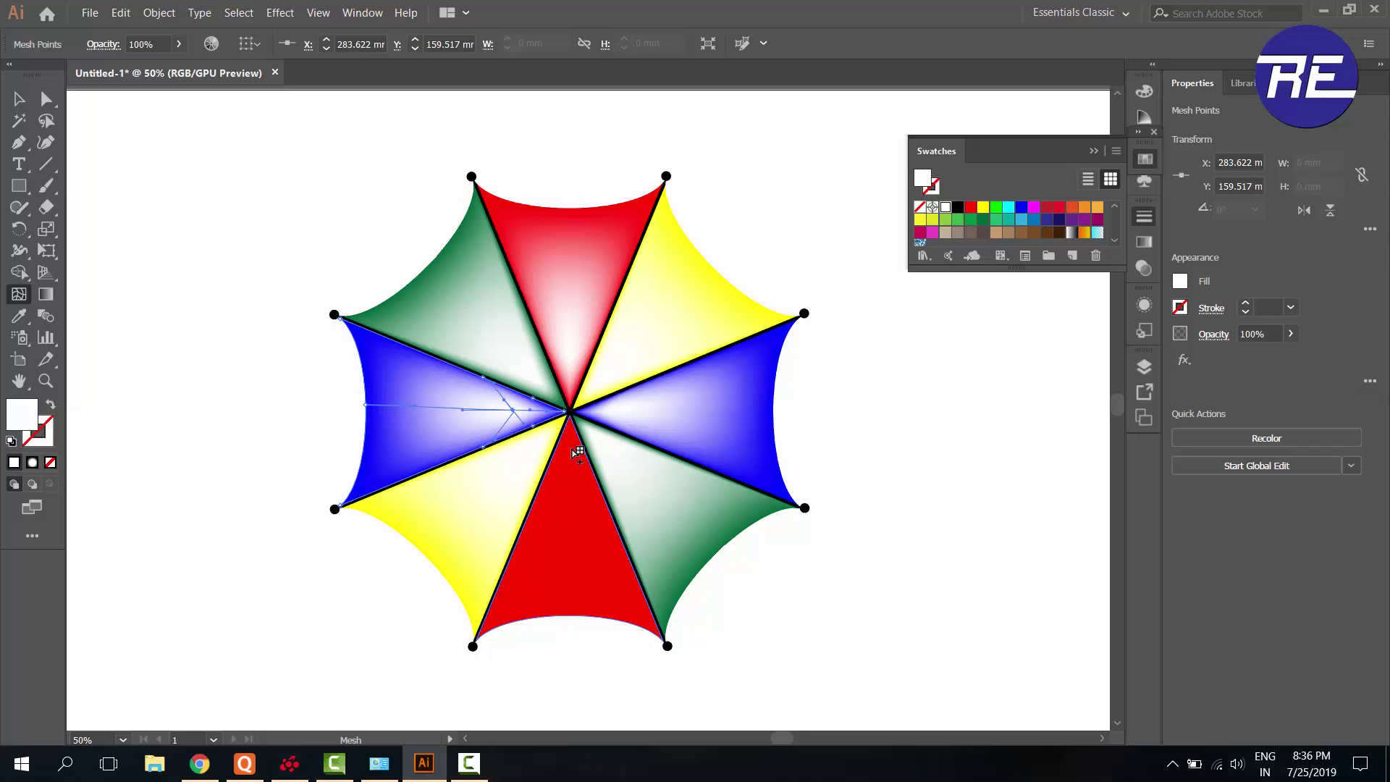
click(577, 454)
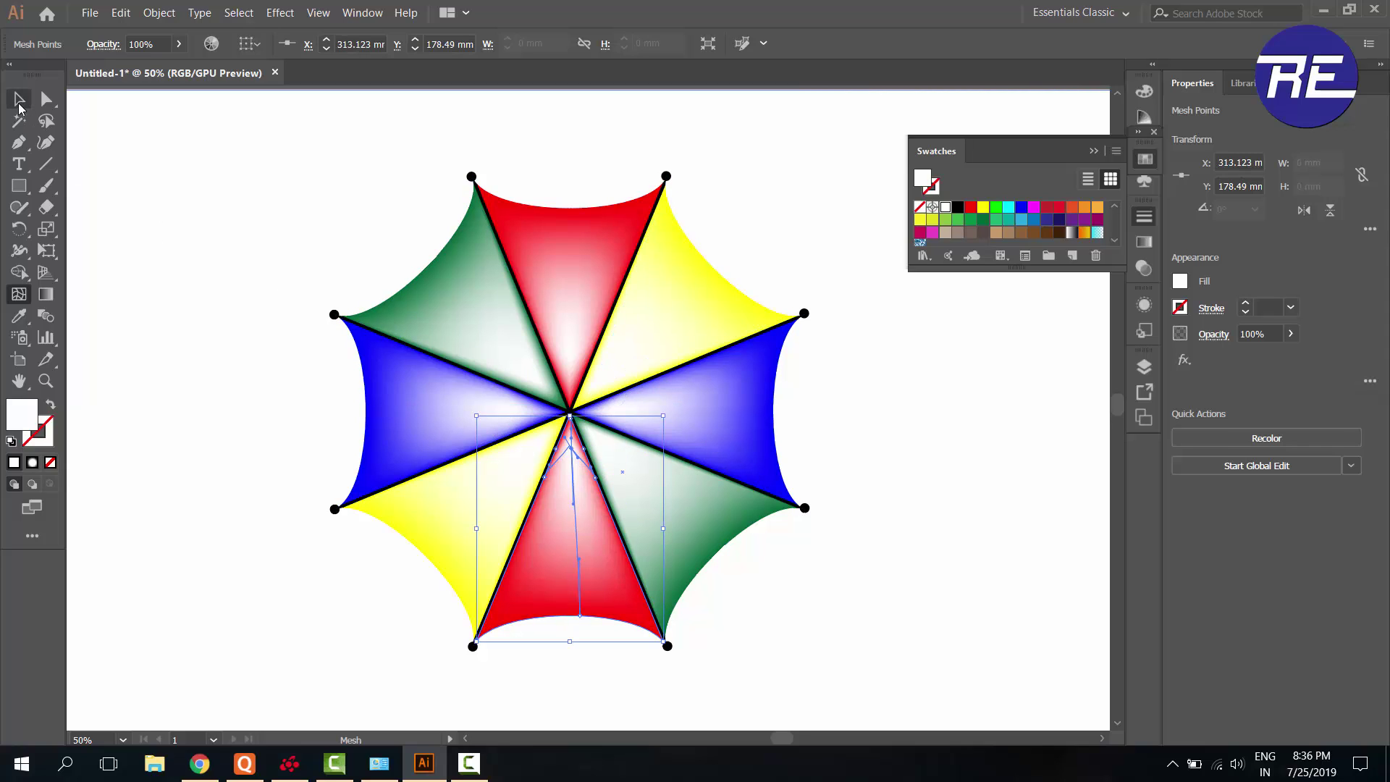
click(19, 107)
click(206, 155)
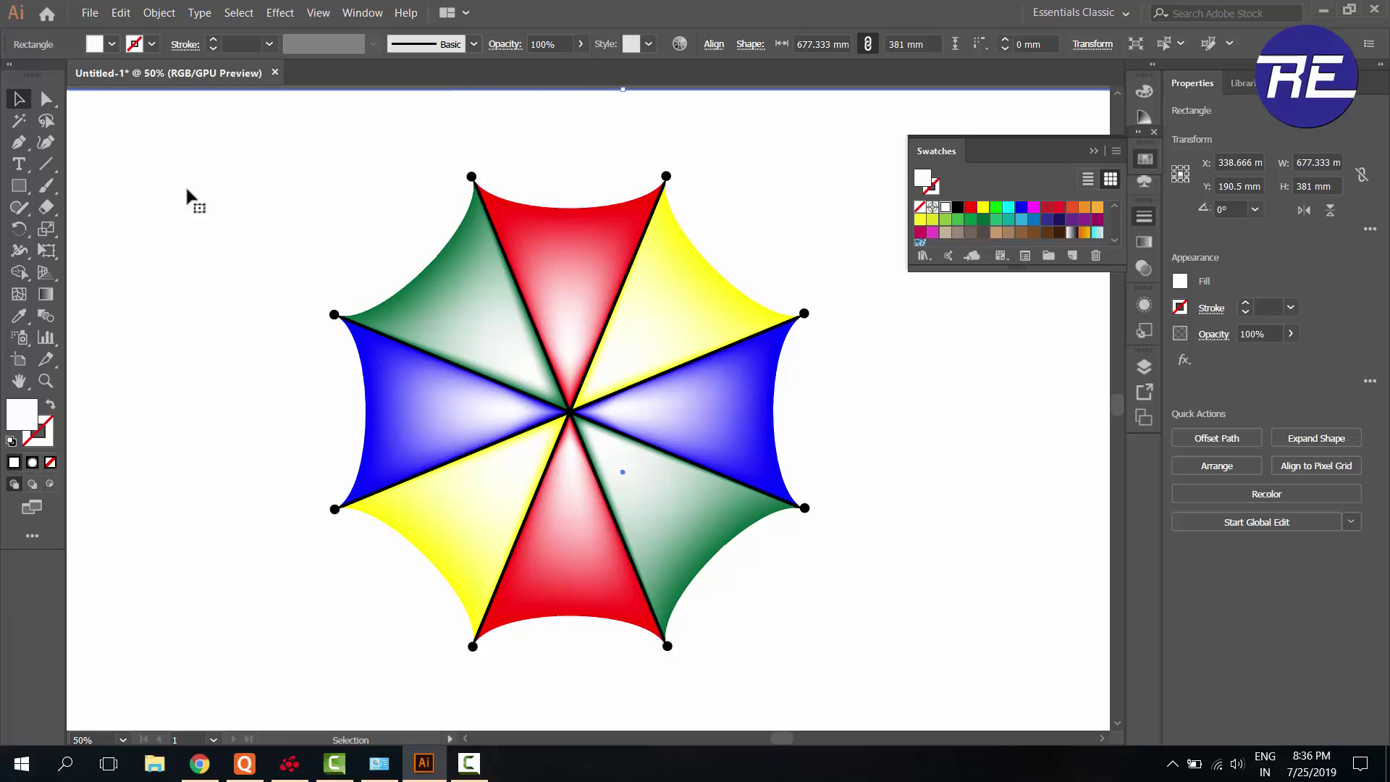